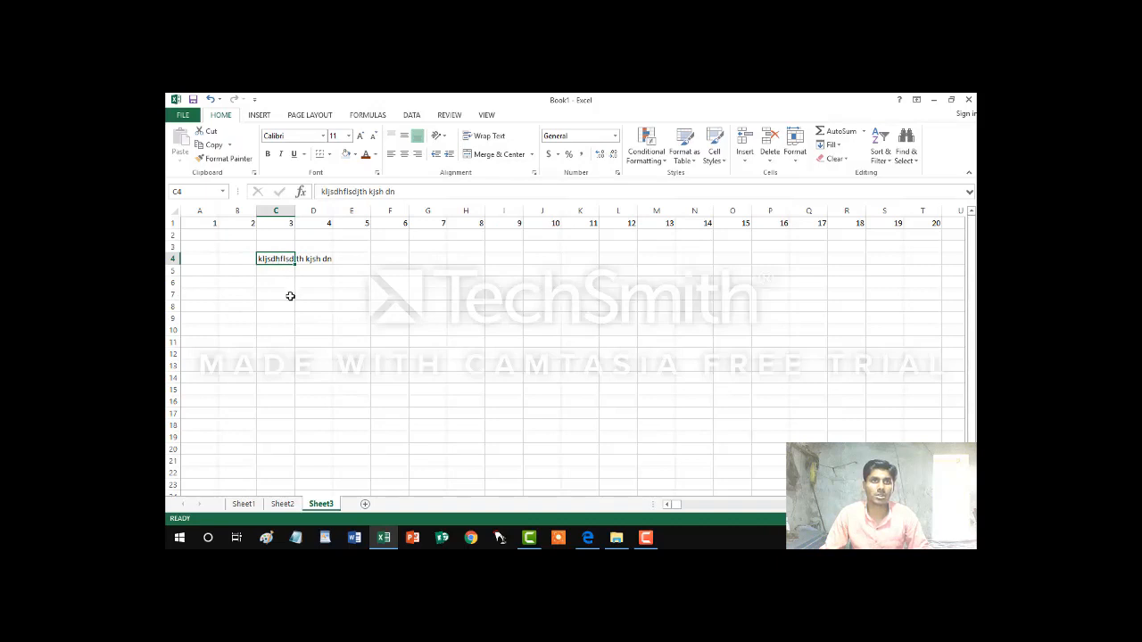
Wrap the overflowing text inside cell C4 of Sheet3.
left_click(290, 297)
left_click(276, 259)
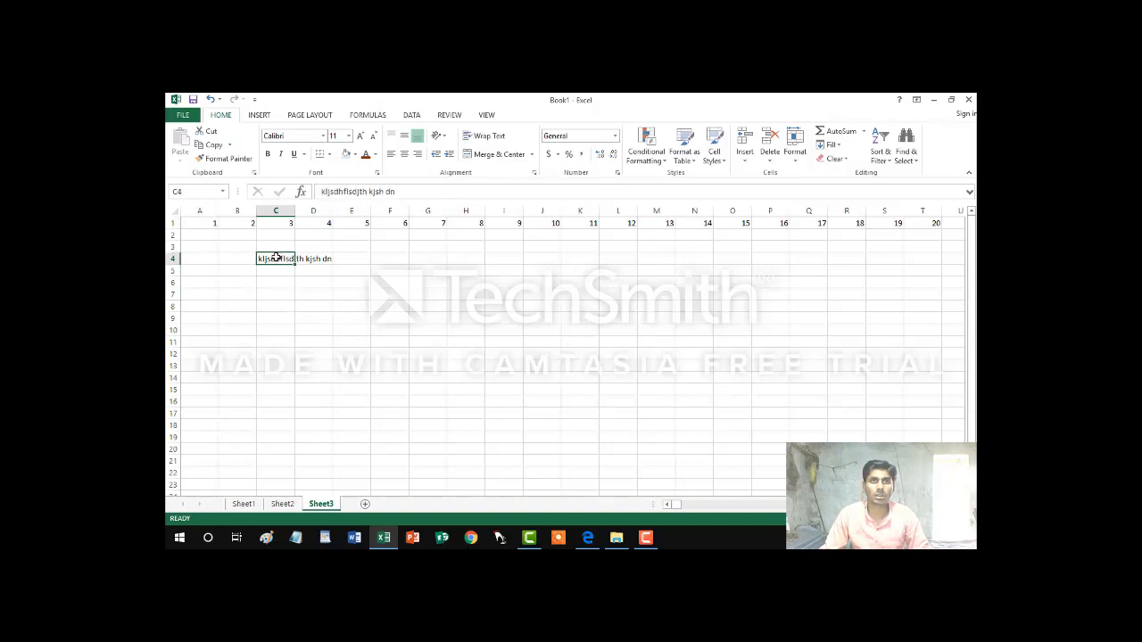
left_click(290, 330)
left_click(286, 259)
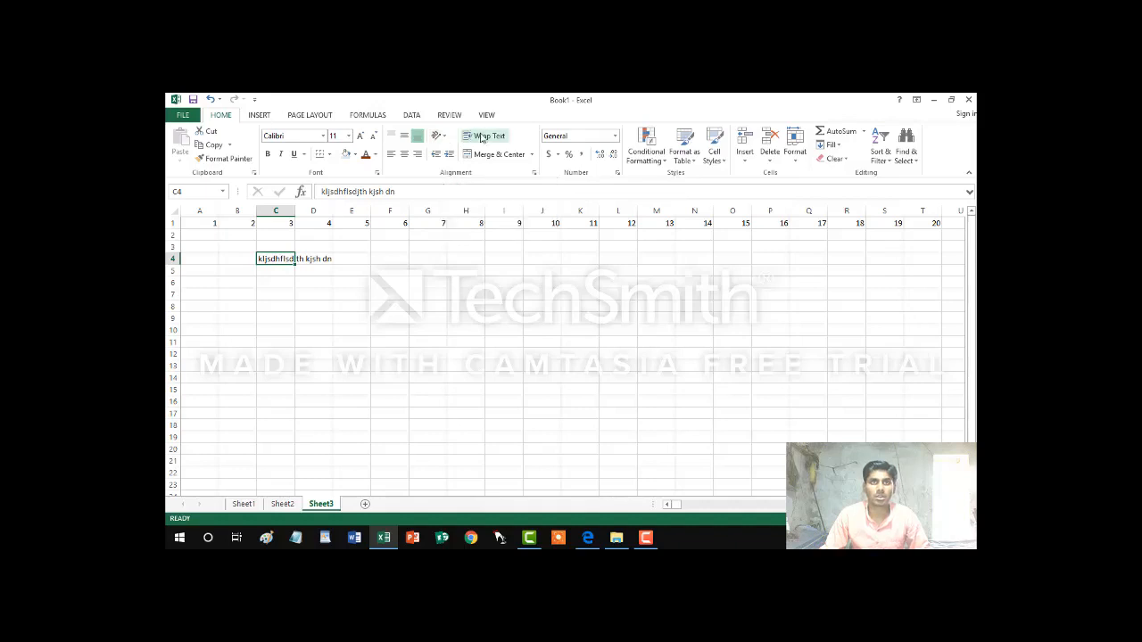
left_click(482, 136)
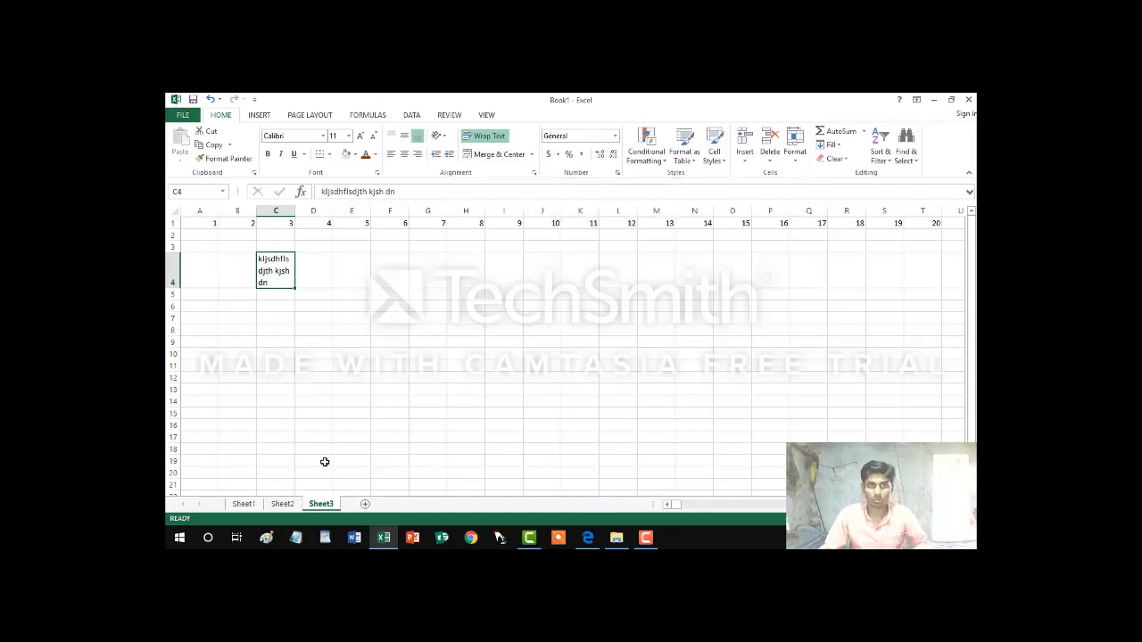
Switch to Sheet2 and go through the Home Menu topic list from Fill Color down to Number.
left_click(245, 505)
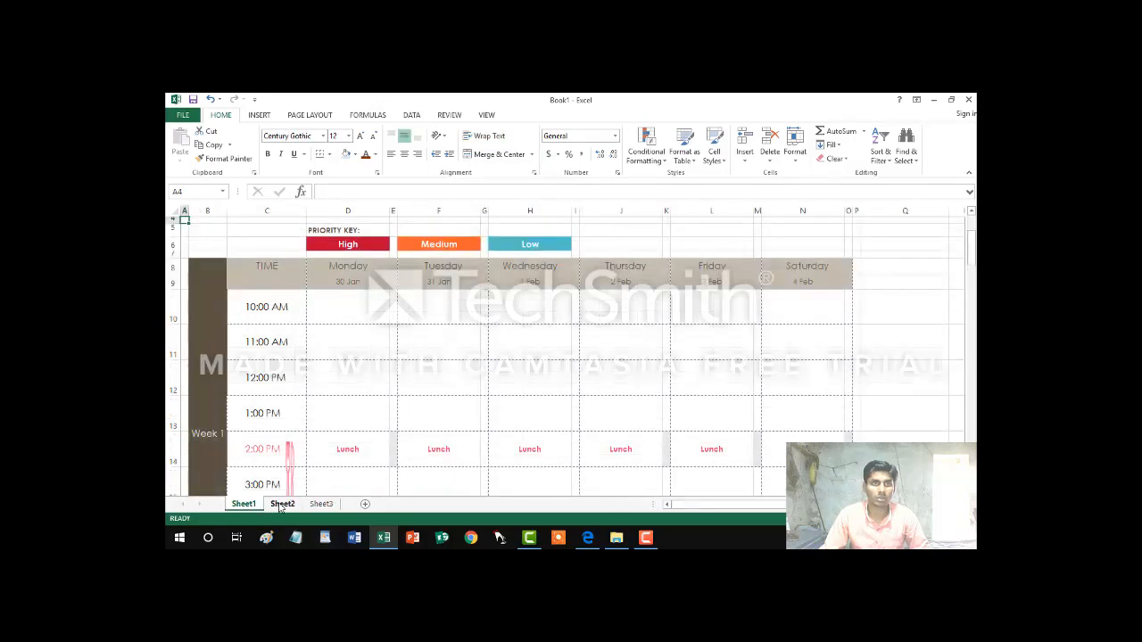
left_click(282, 505)
left_click(323, 258)
left_click(325, 277)
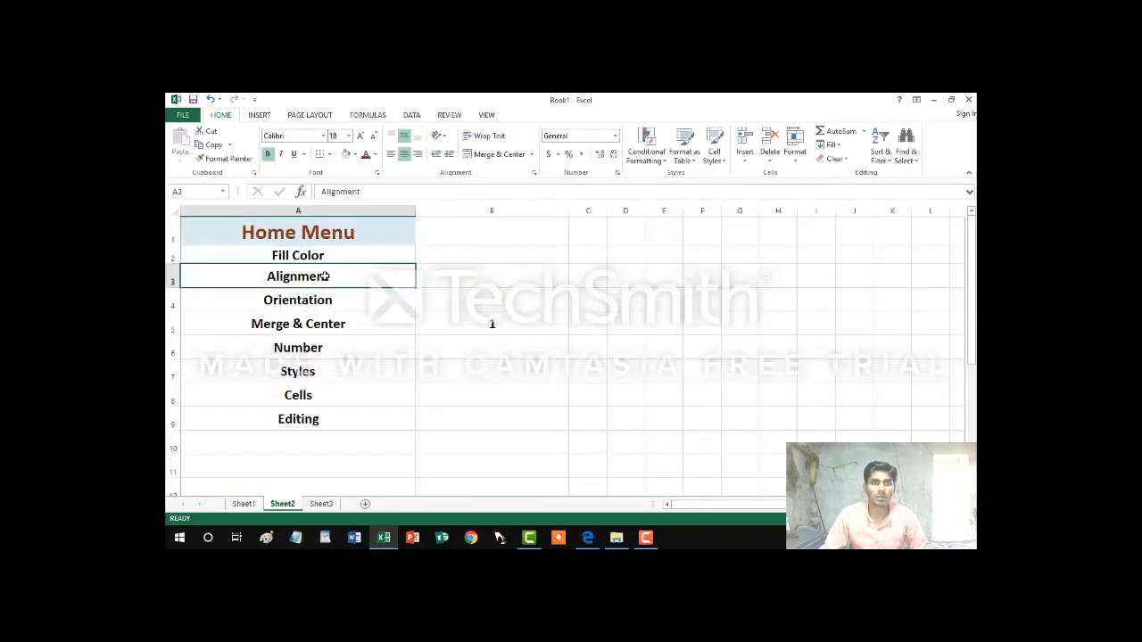
left_click(323, 303)
left_click(323, 330)
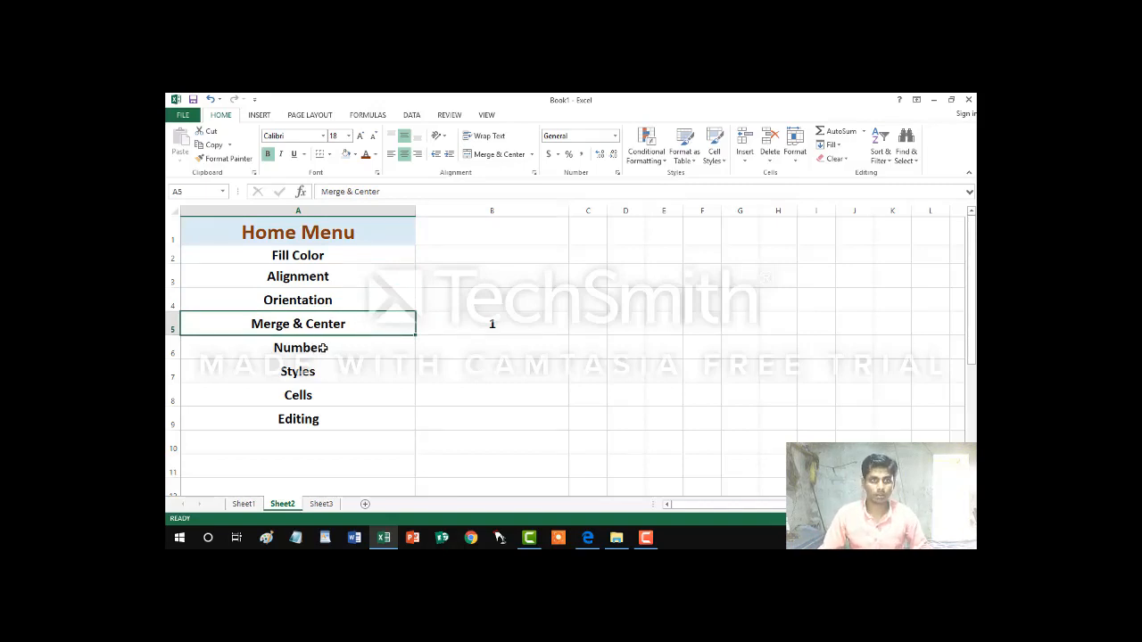
left_click(323, 348)
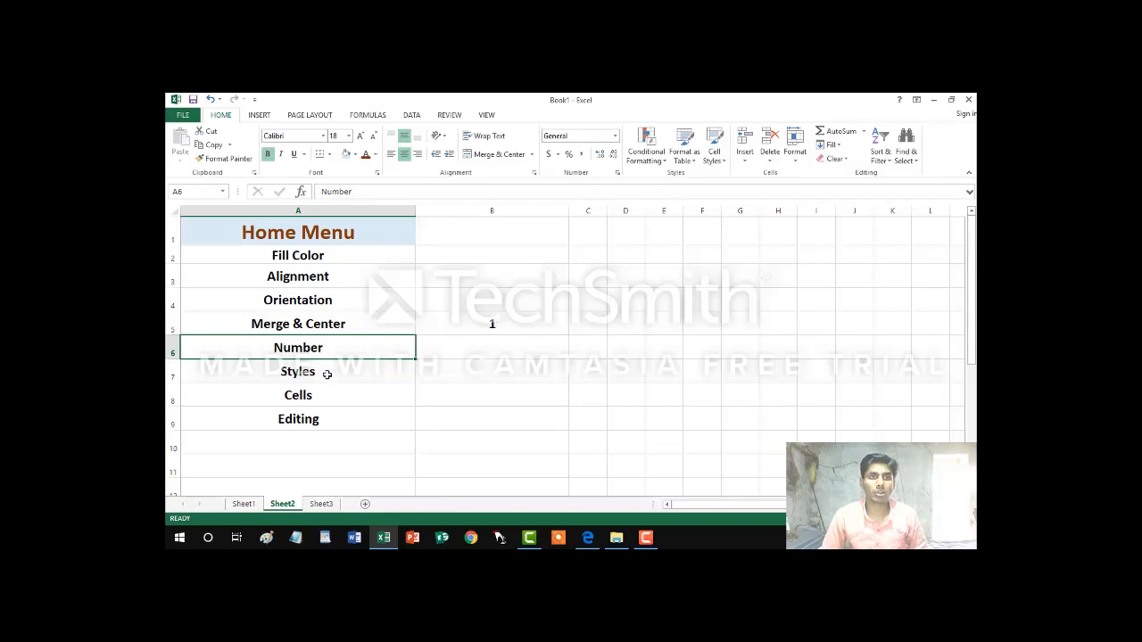
left_click(381, 540)
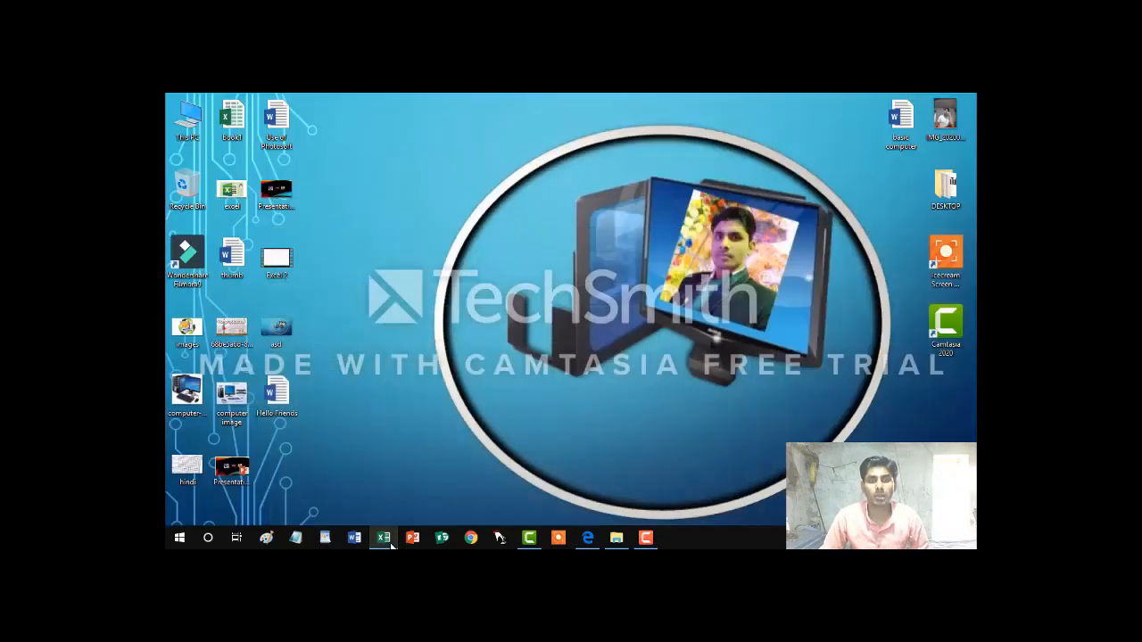
left_click(394, 542)
left_click(582, 541)
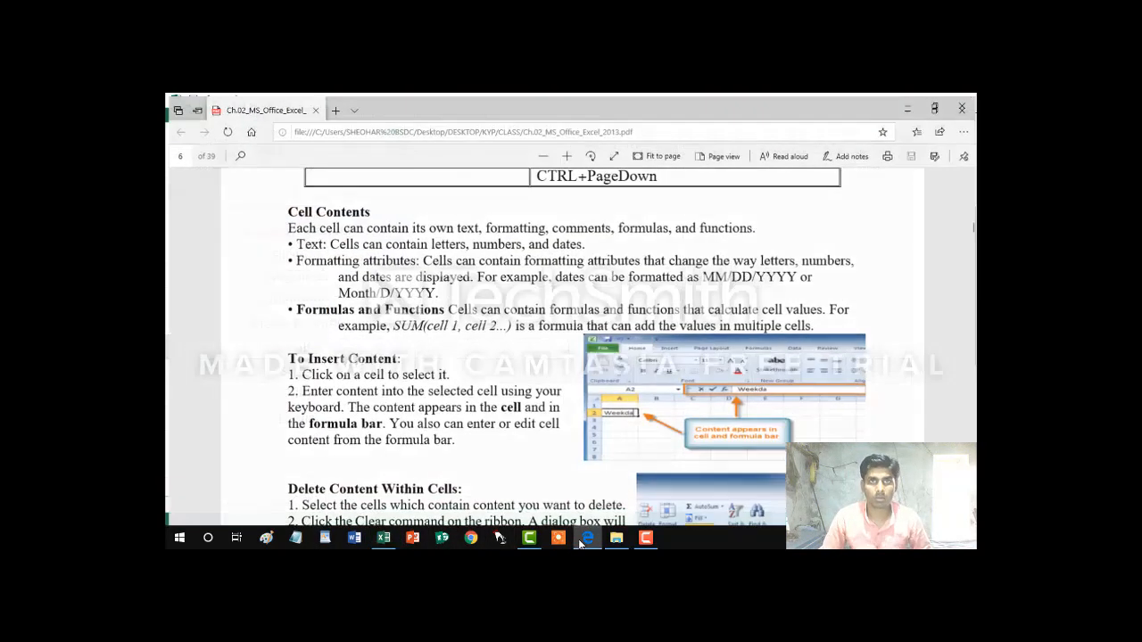
left_click(383, 538)
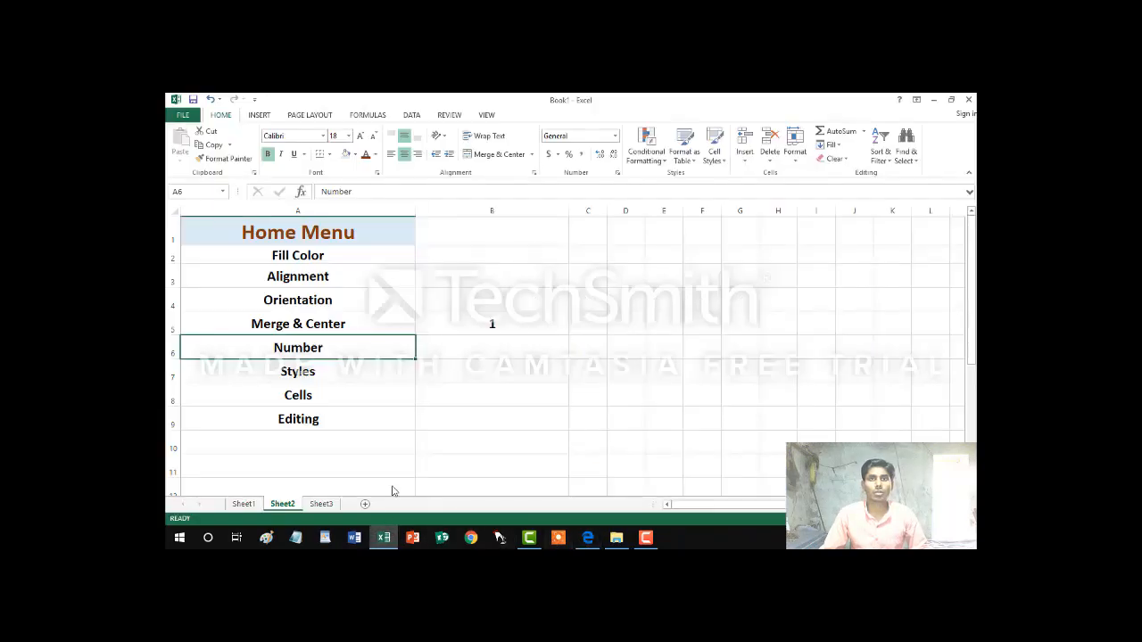
Enter the values 21, 2, 3, 45 and 5 in cells B5 to B9.
left_click(496, 325)
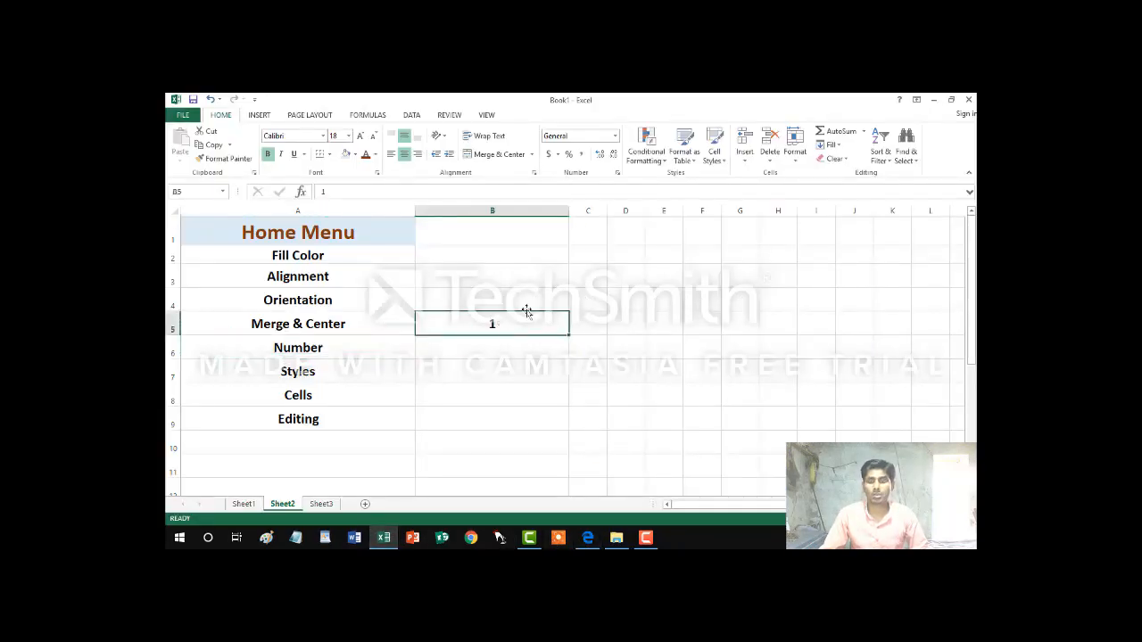
type("2")
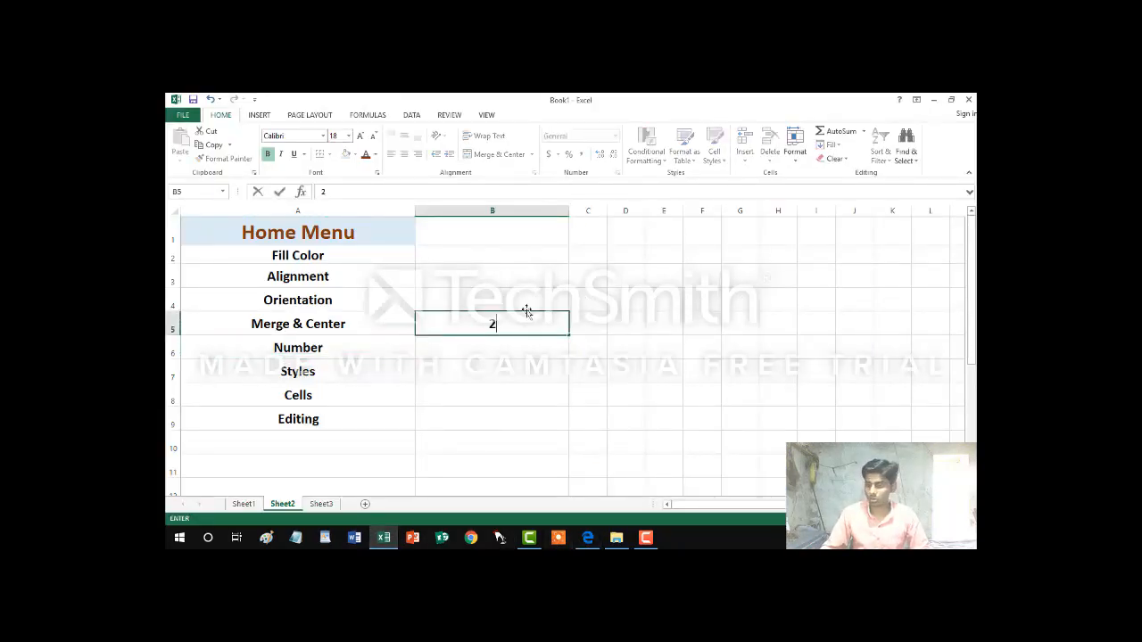
type("1")
key("Return")
type("2")
key("Return")
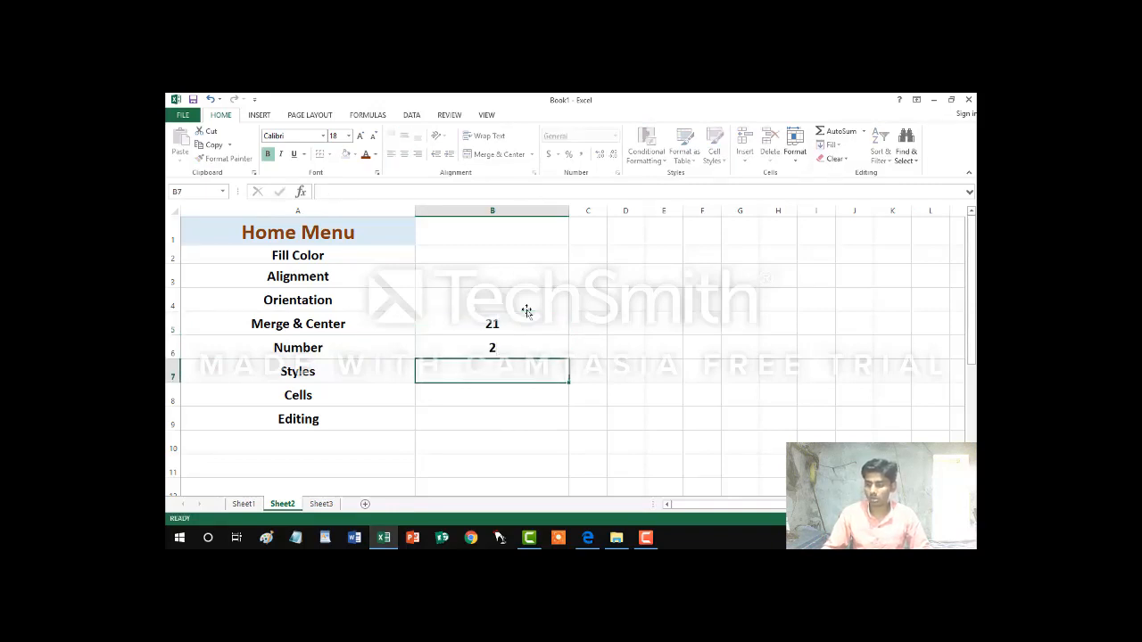
type("3")
key("Return")
type("45")
key("Return")
type("5")
key("Return")
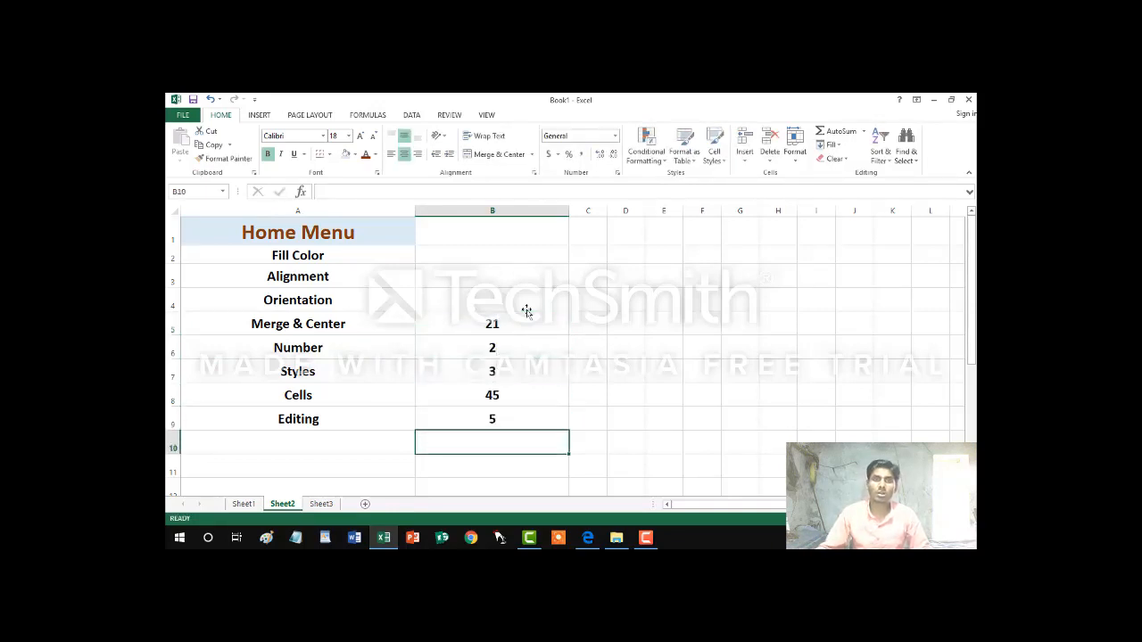
Apply the Euro (€ 123) accounting format to cells B5:B9.
left_click(527, 314)
left_click_drag(526, 313, 520, 411)
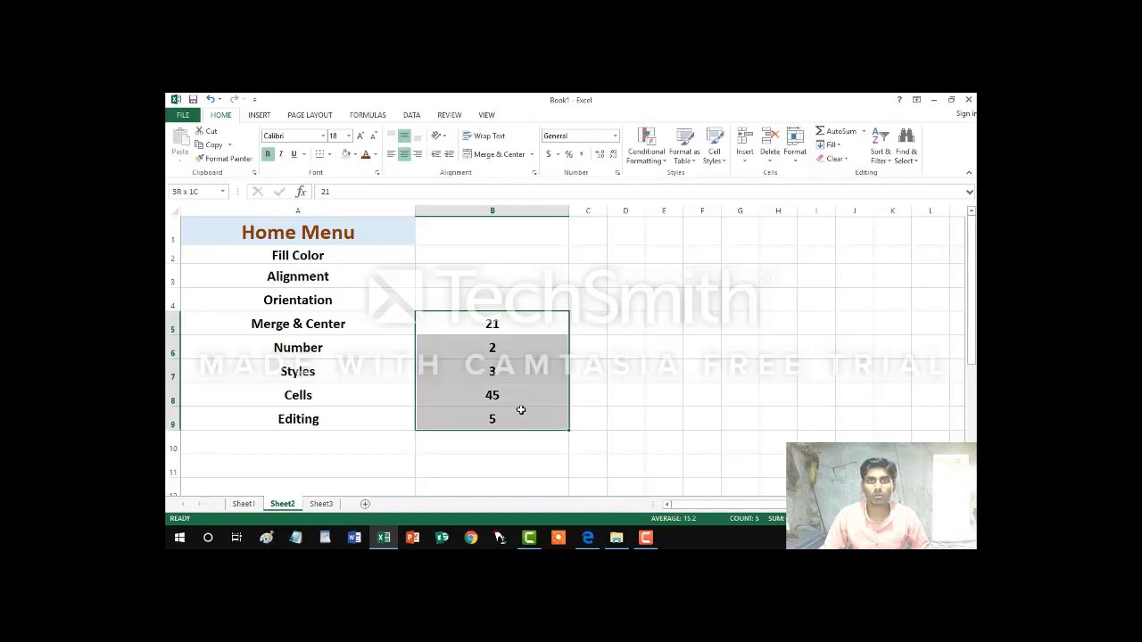
left_click(558, 155)
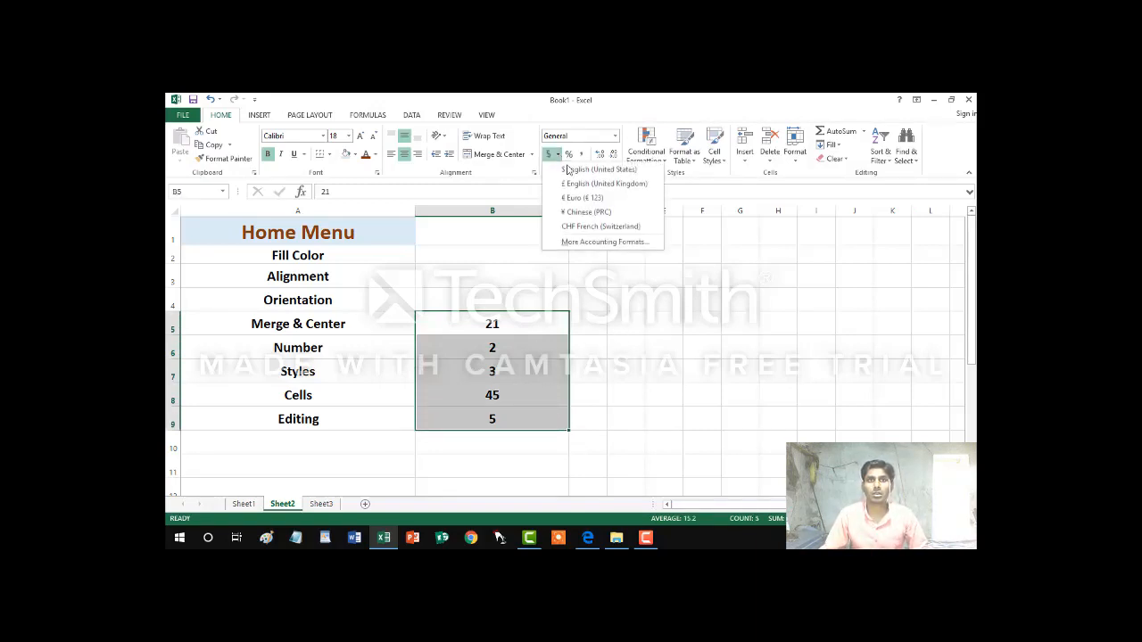
left_click(596, 203)
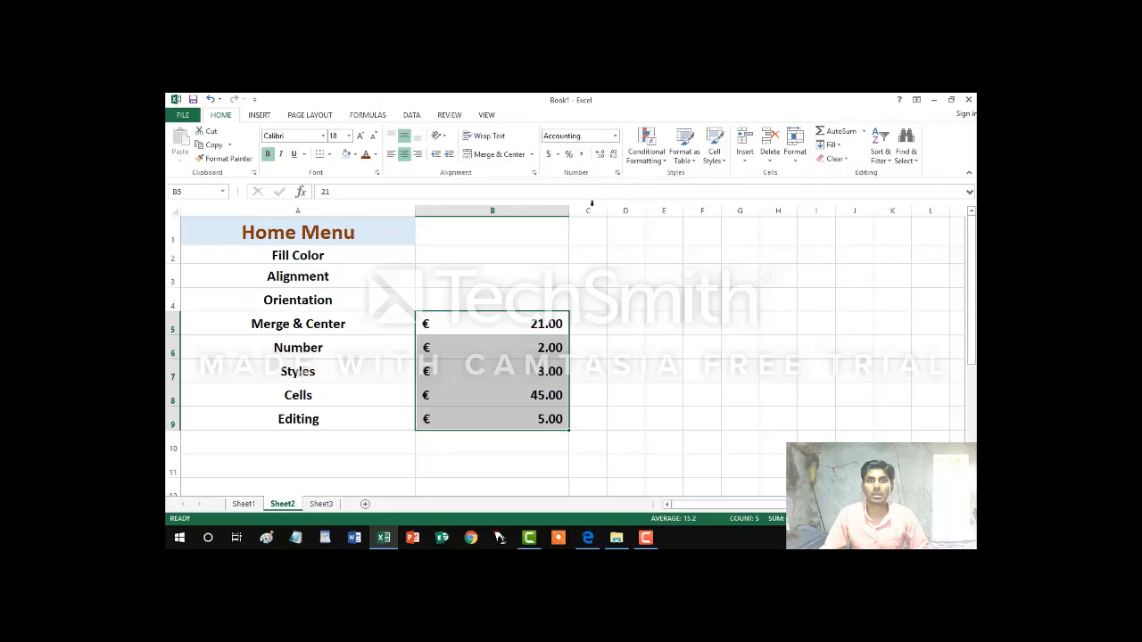
left_click(559, 155)
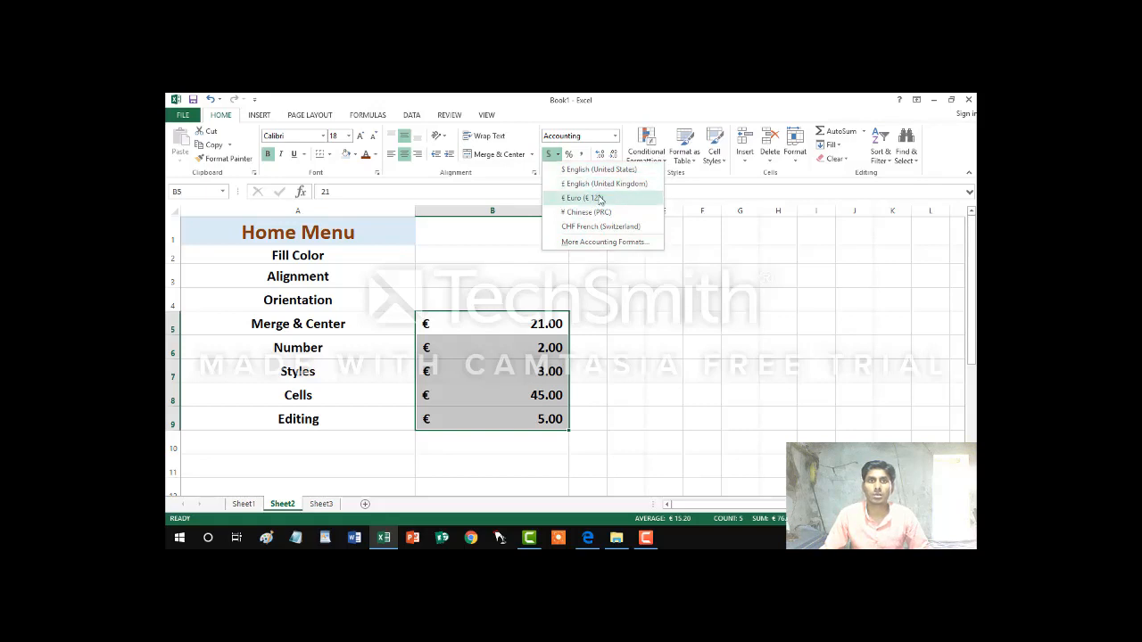
left_click(599, 199)
Switch the accounting format of B5:B9 to ¥ Chinese (PRC), followed by $ English (United States).
left_click(558, 157)
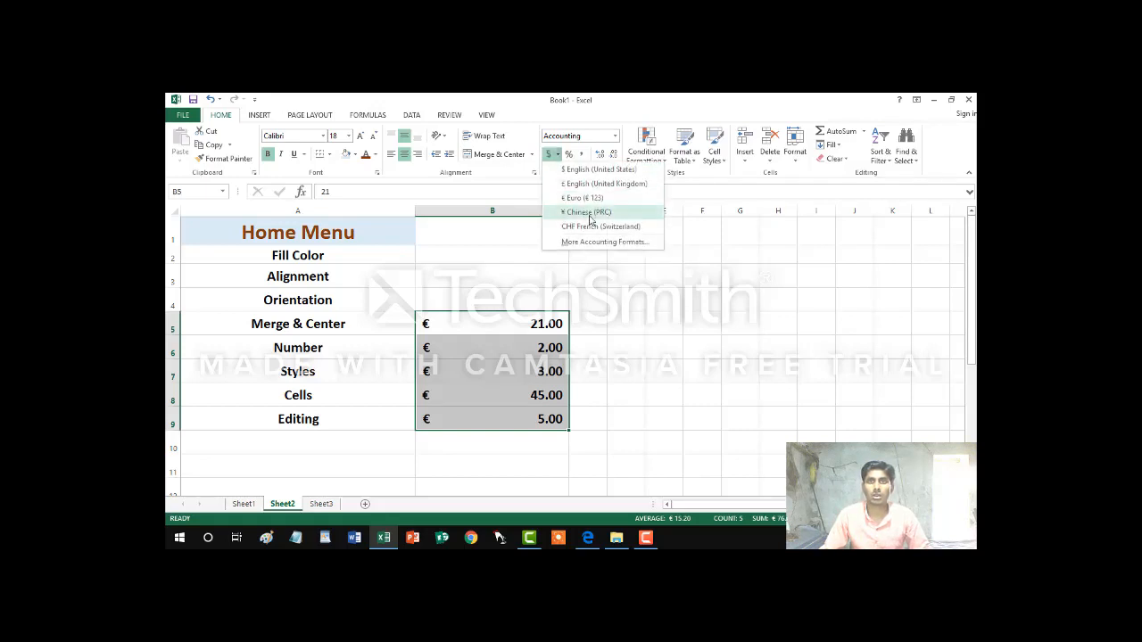
left_click(592, 214)
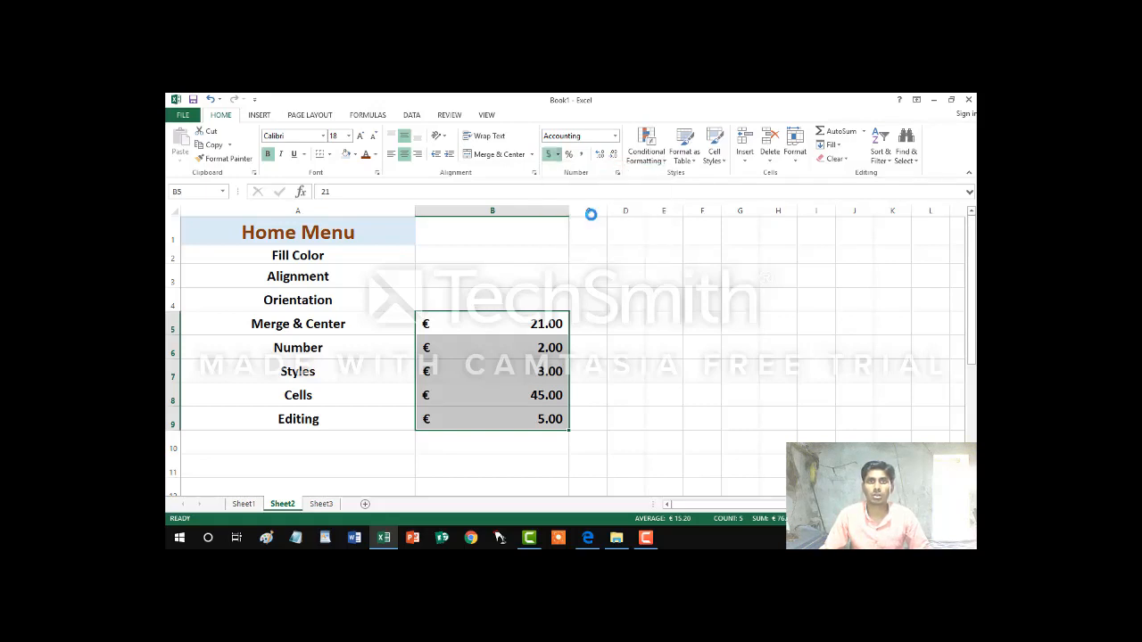
left_click(557, 156)
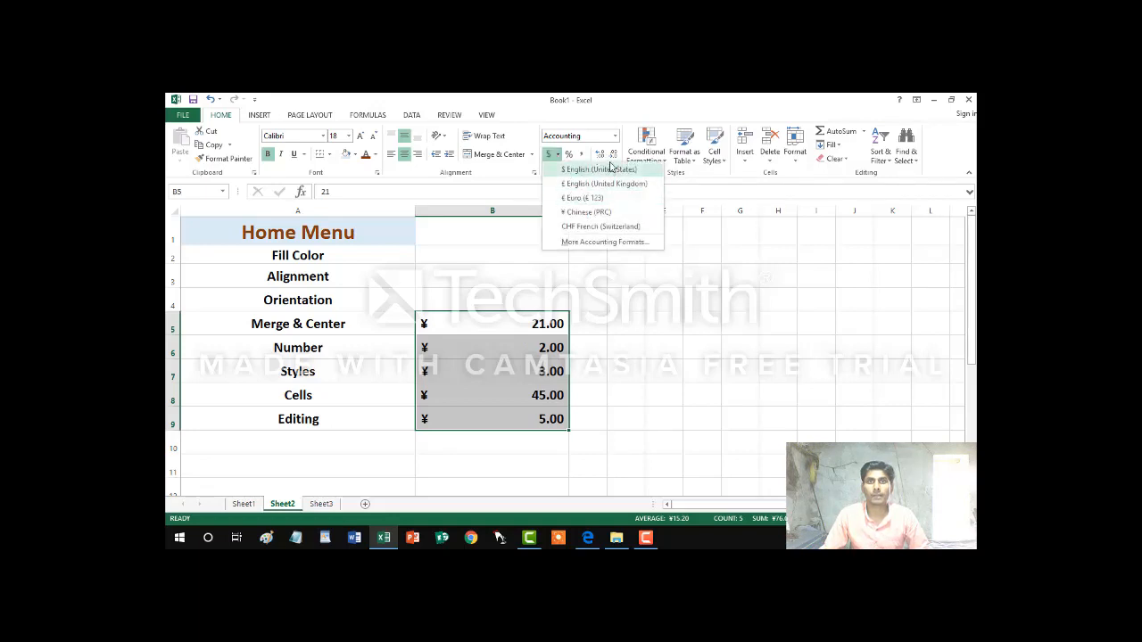
left_click(612, 170)
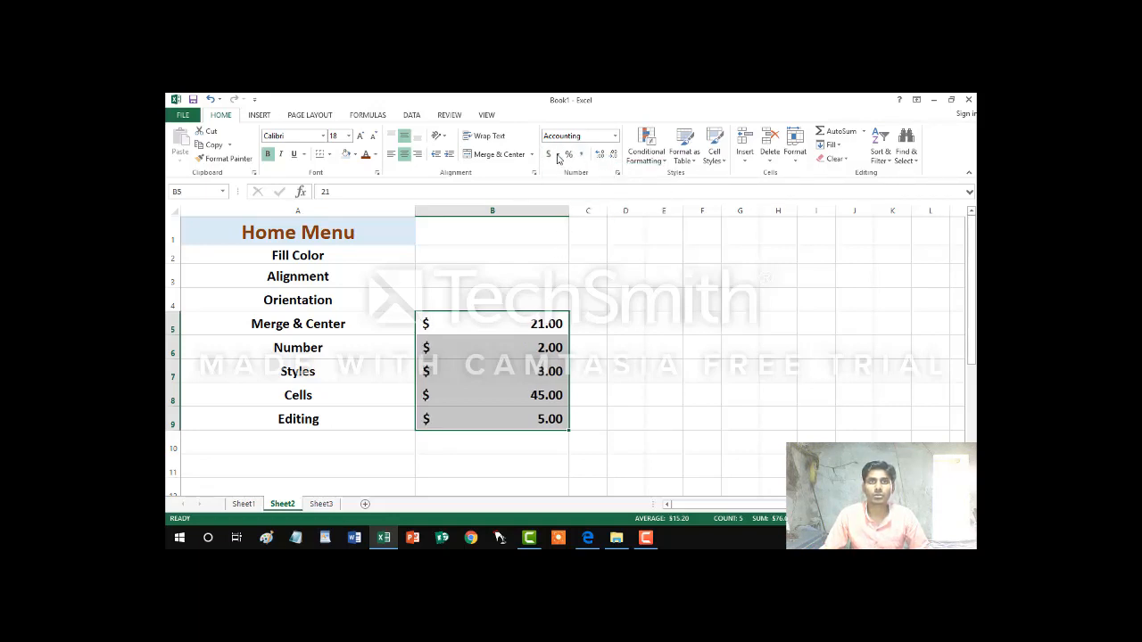
Reset cells B5:B9 to the General format and apply the Number format to them.
left_click(614, 136)
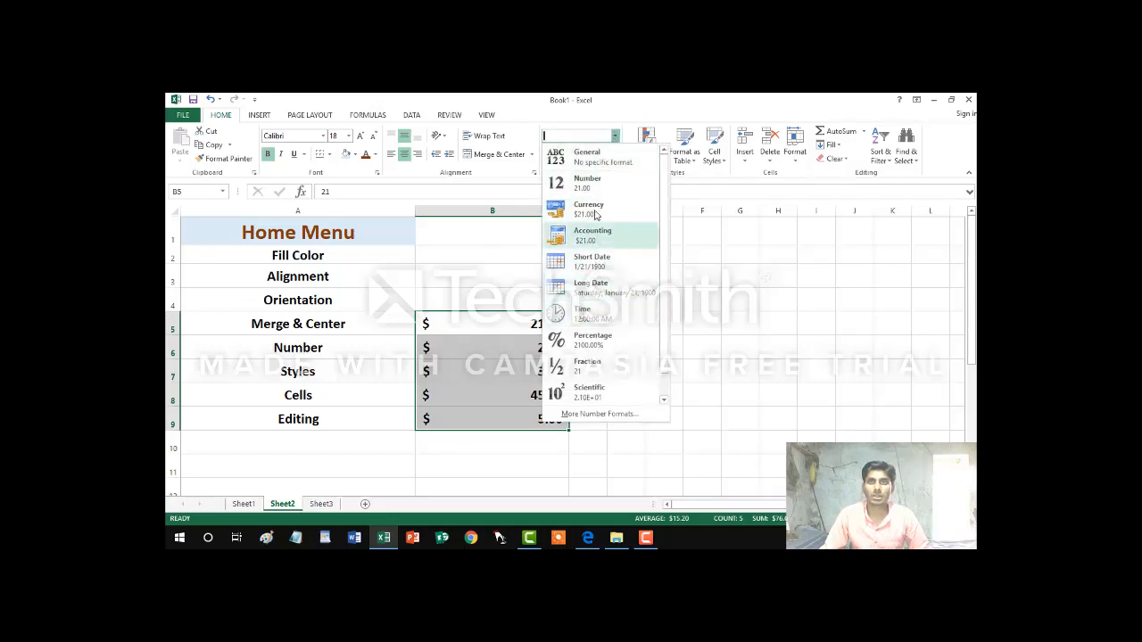
left_click(576, 157)
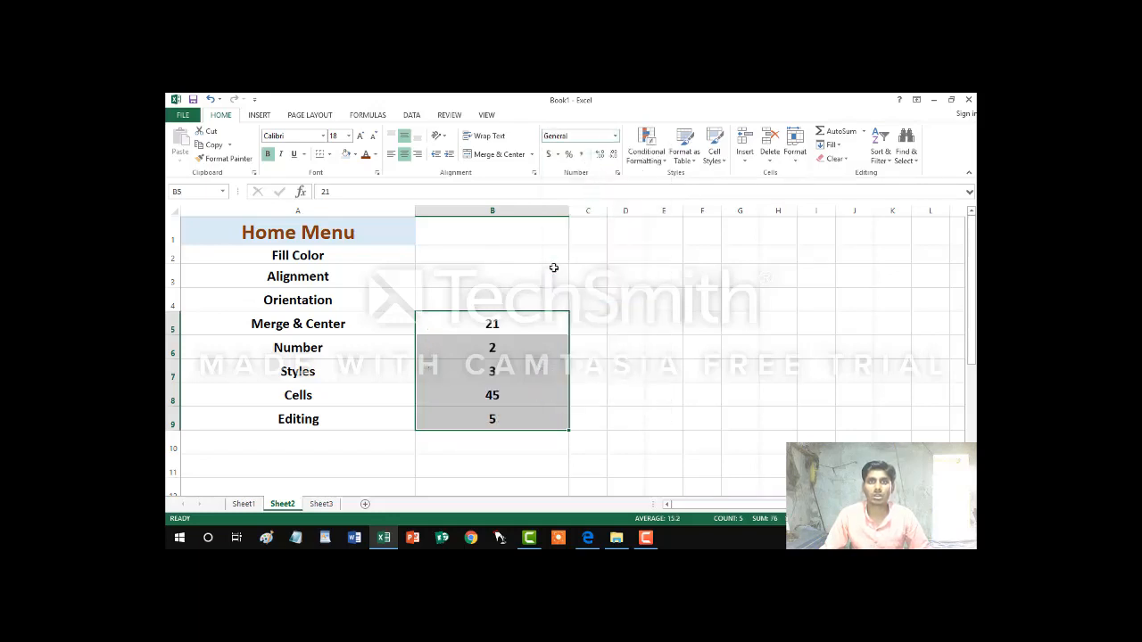
left_click(615, 137)
left_click(606, 183)
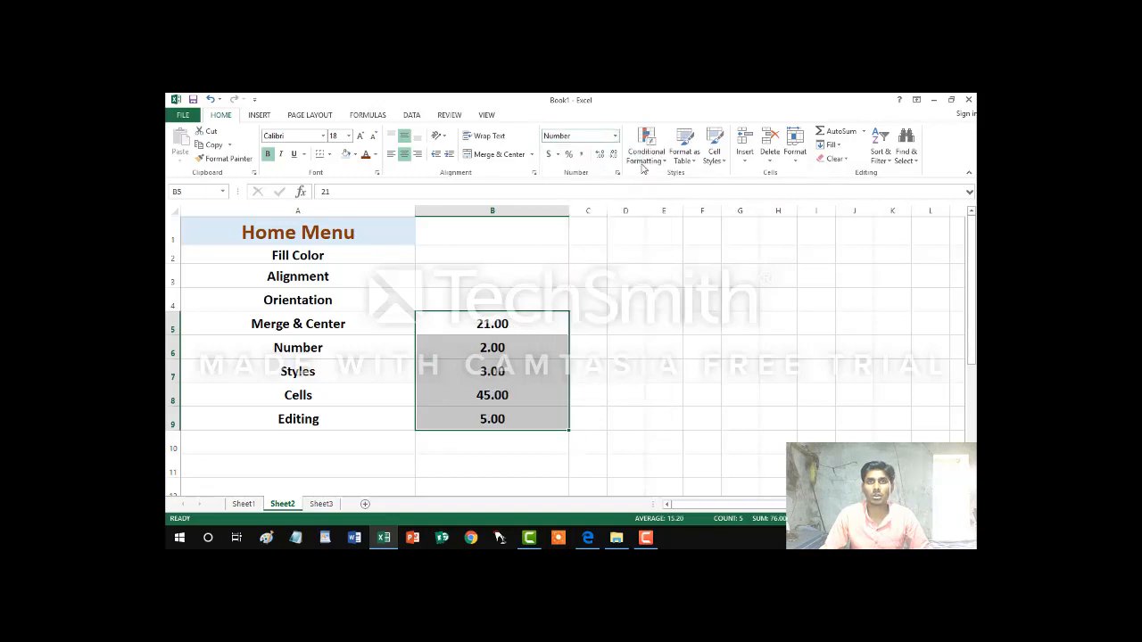
Return cells B5:B9 to the General format and apply the Percent style.
left_click(615, 136)
left_click(593, 150)
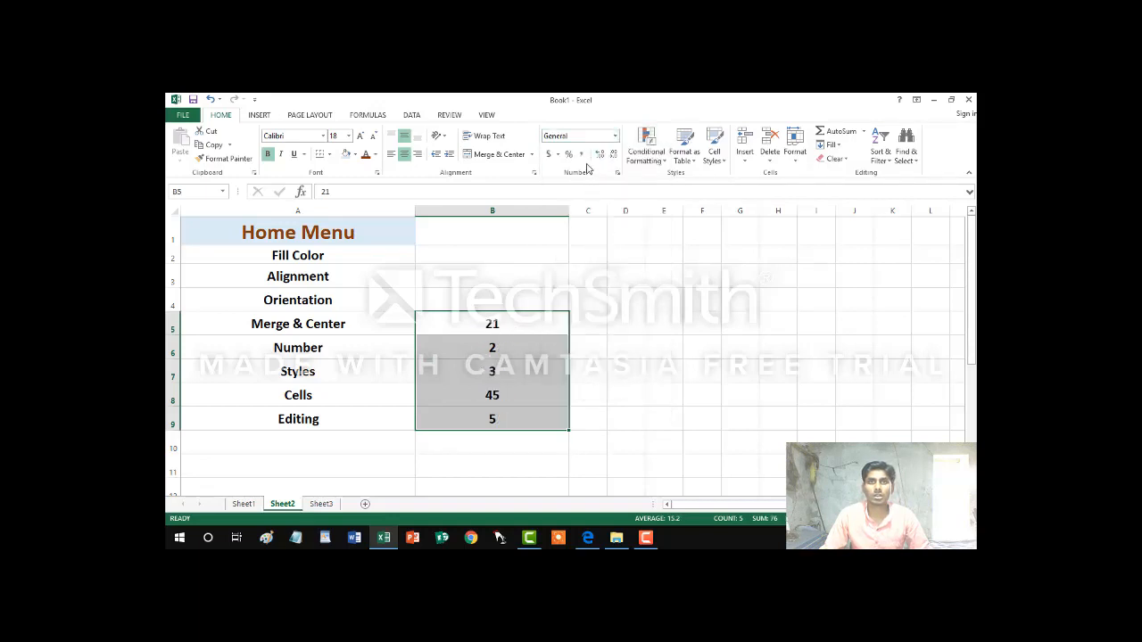
left_click(568, 156)
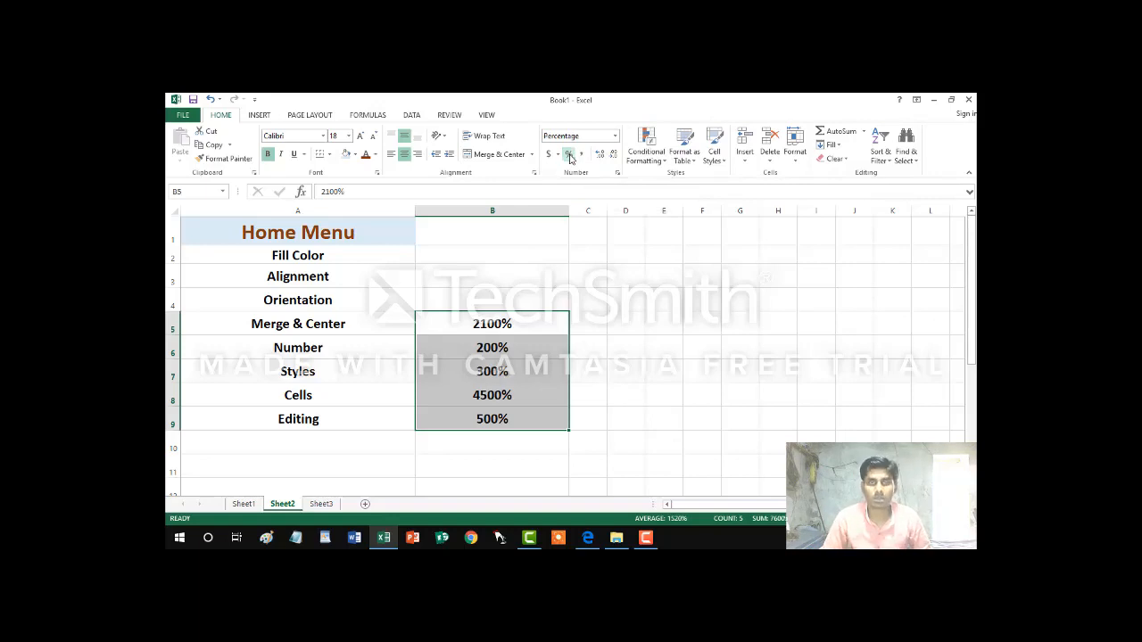
Apply the Comma style to B5:B9 and increase the decimal places step by step to more than eight.
left_click(582, 155)
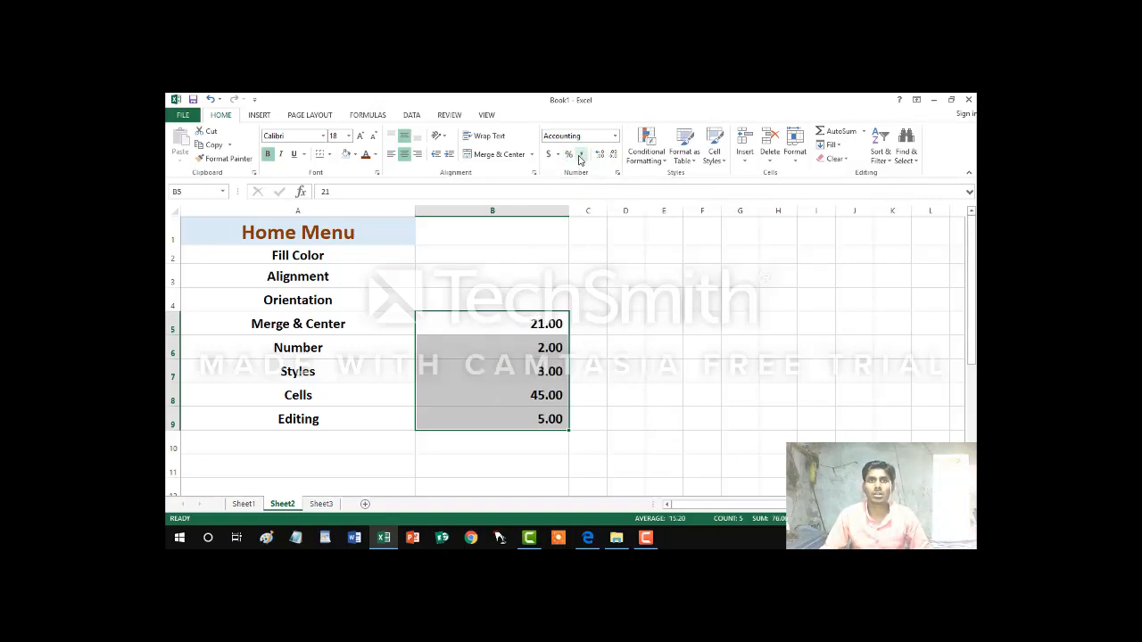
left_click(599, 154)
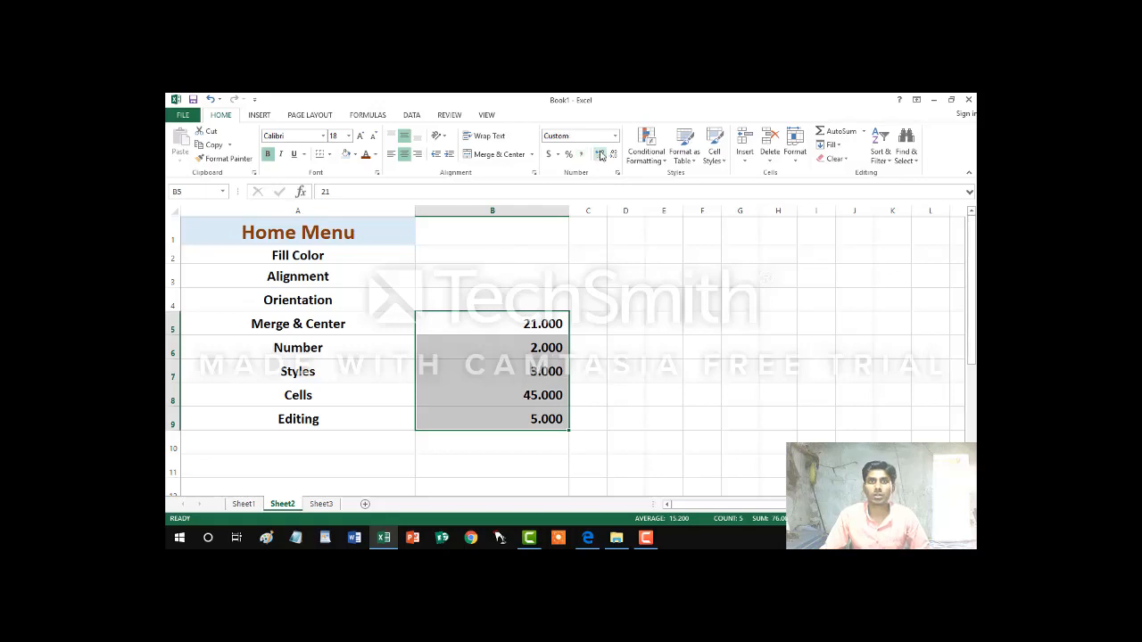
left_click(600, 155)
left_click(600, 154)
left_click(600, 154)
left_click(601, 155)
left_click(601, 155)
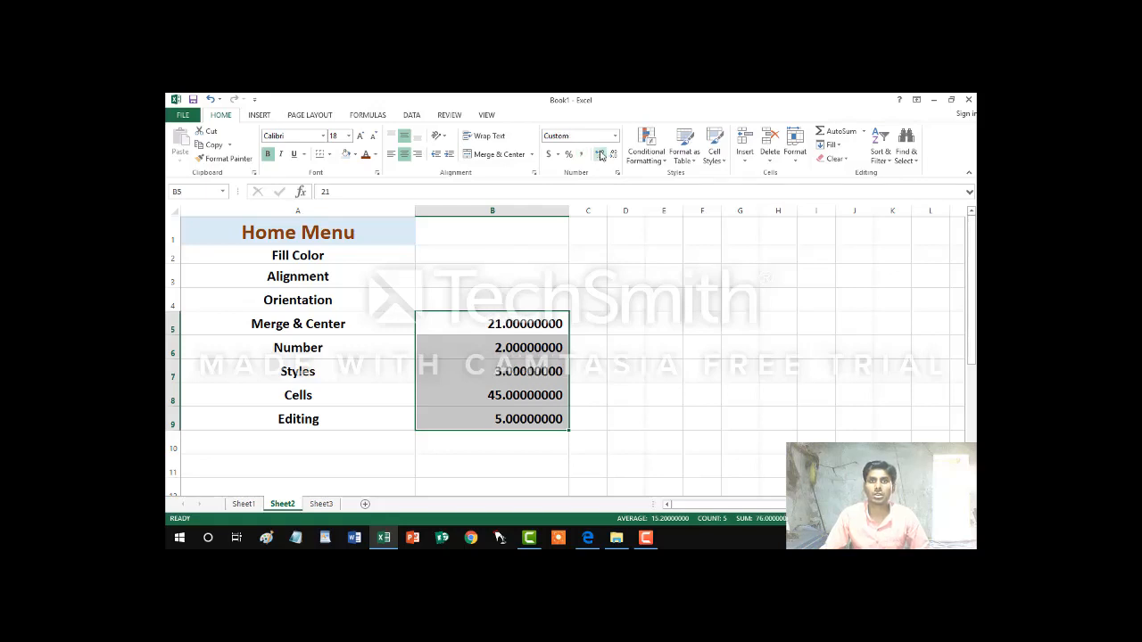
left_click(601, 154)
left_click(601, 154)
left_click(600, 154)
left_click(601, 155)
Decrease the decimal places of B5:B9 until only whole numbers remain.
left_click(614, 155)
left_click(614, 154)
left_click(614, 154)
left_click(614, 154)
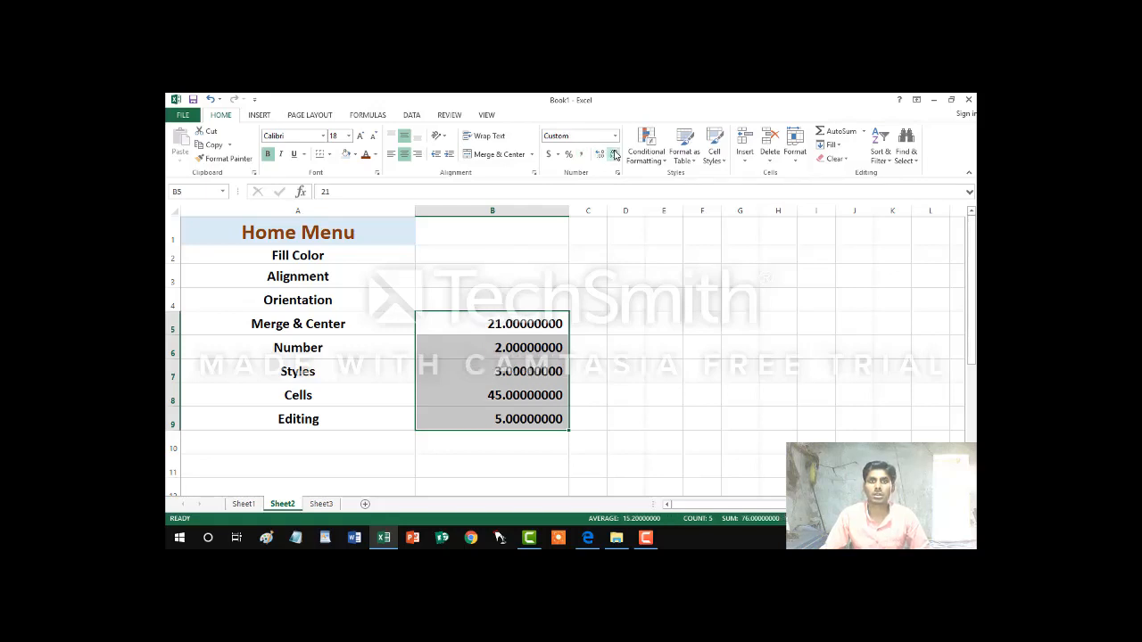
left_click(614, 155)
left_click(614, 154)
left_click(614, 155)
left_click(614, 155)
left_click(614, 154)
left_click(614, 154)
left_click(614, 154)
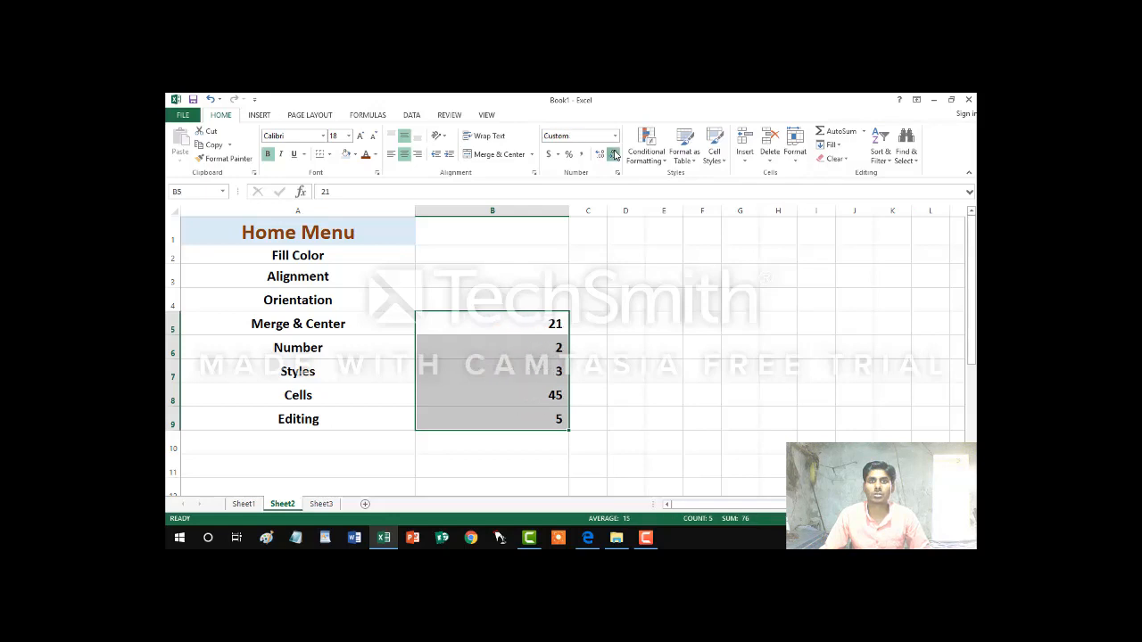
Set the number format of cells B5:B9 to General and select cell B5.
left_click(616, 138)
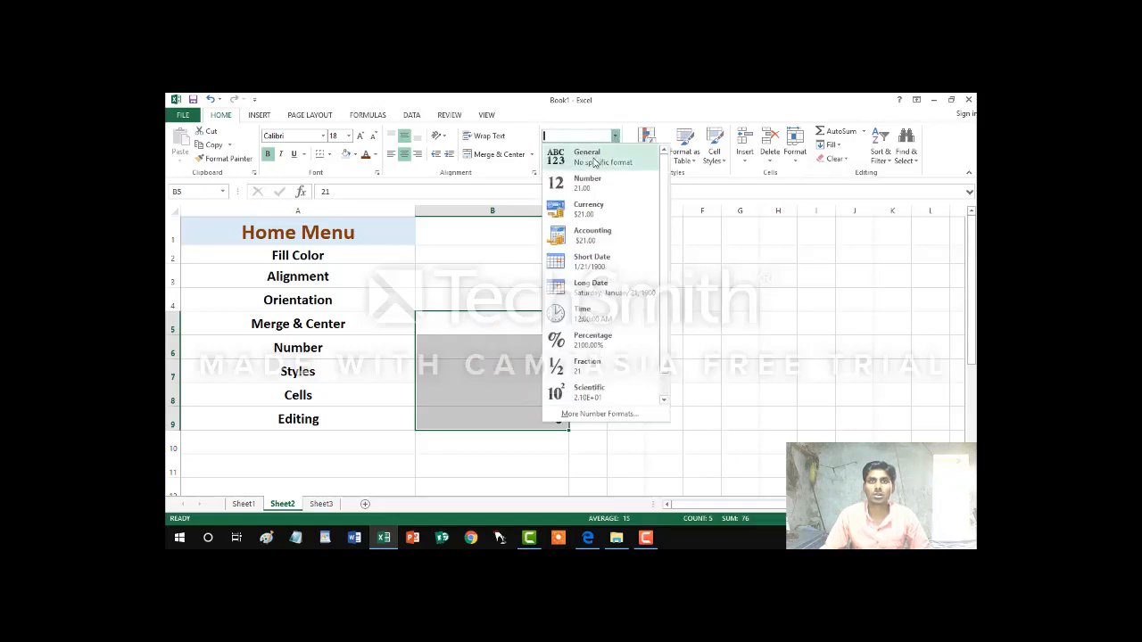
left_click(589, 153)
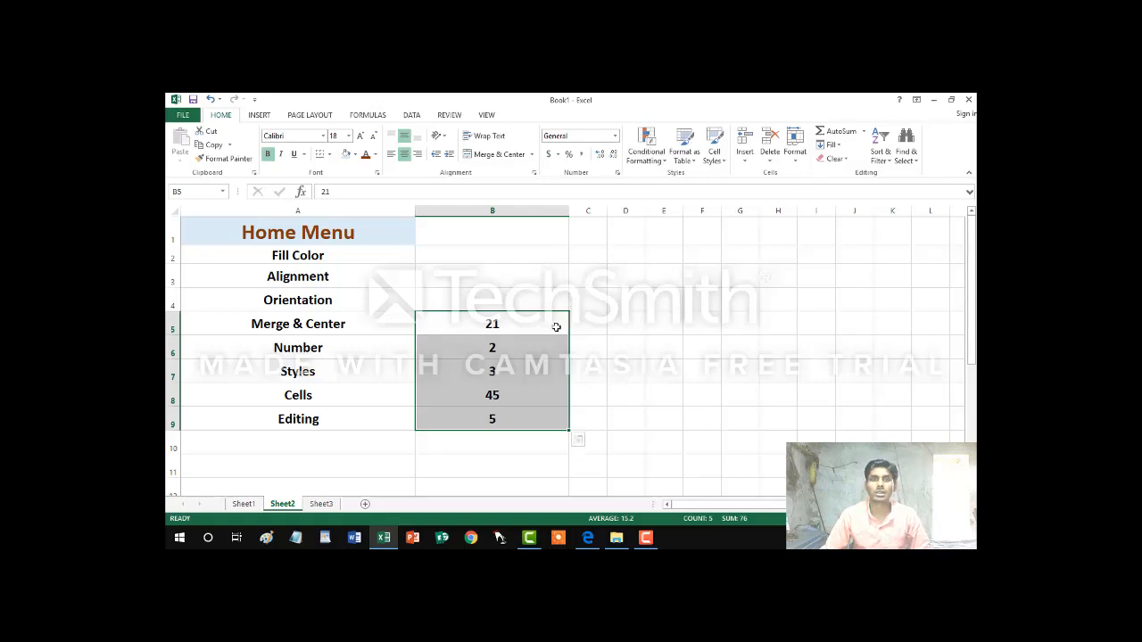
left_click(519, 319)
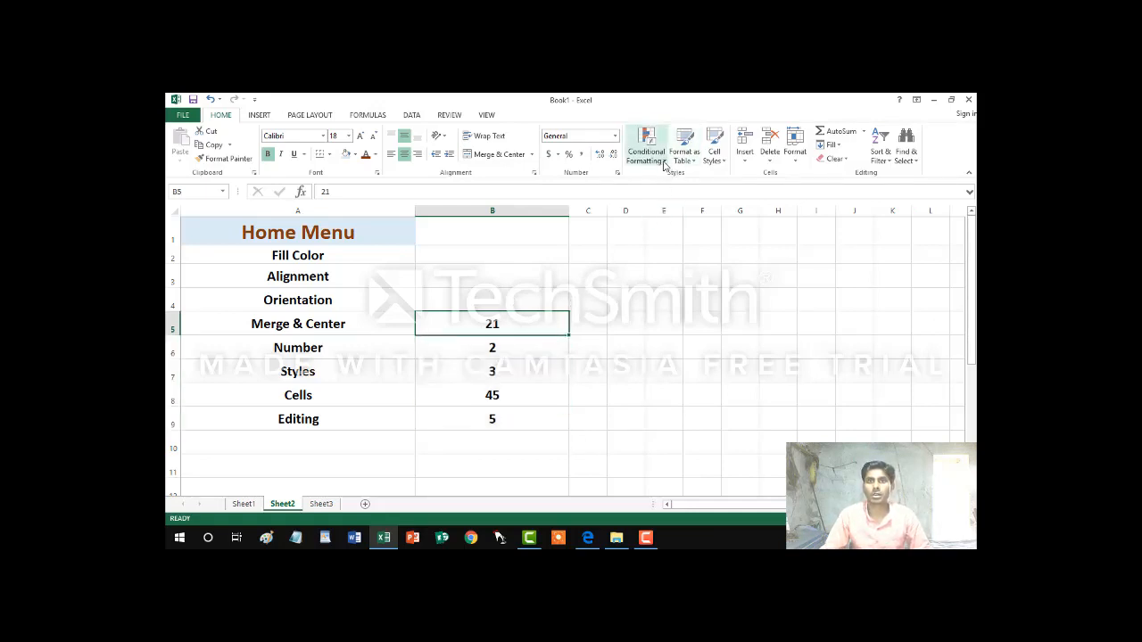
left_click(663, 160)
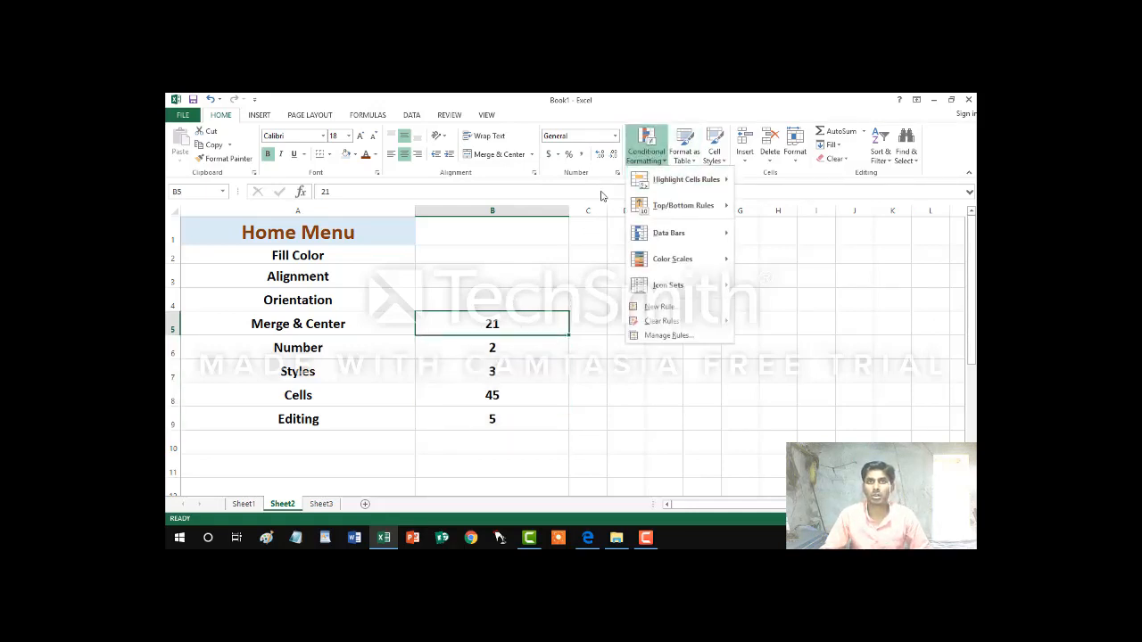
left_click(588, 314)
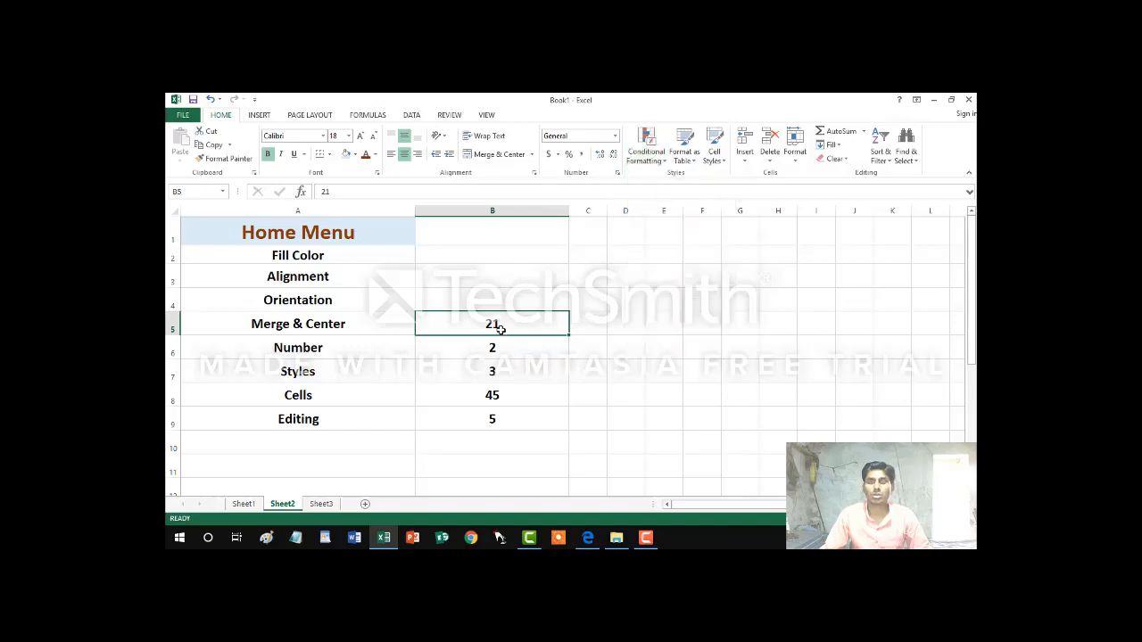
left_click(618, 332)
Apply a Less Than conditional formatting rule to cell B5 with value 21 and Light Red Fill with Dark Red Text.
left_click(546, 320)
left_click(646, 150)
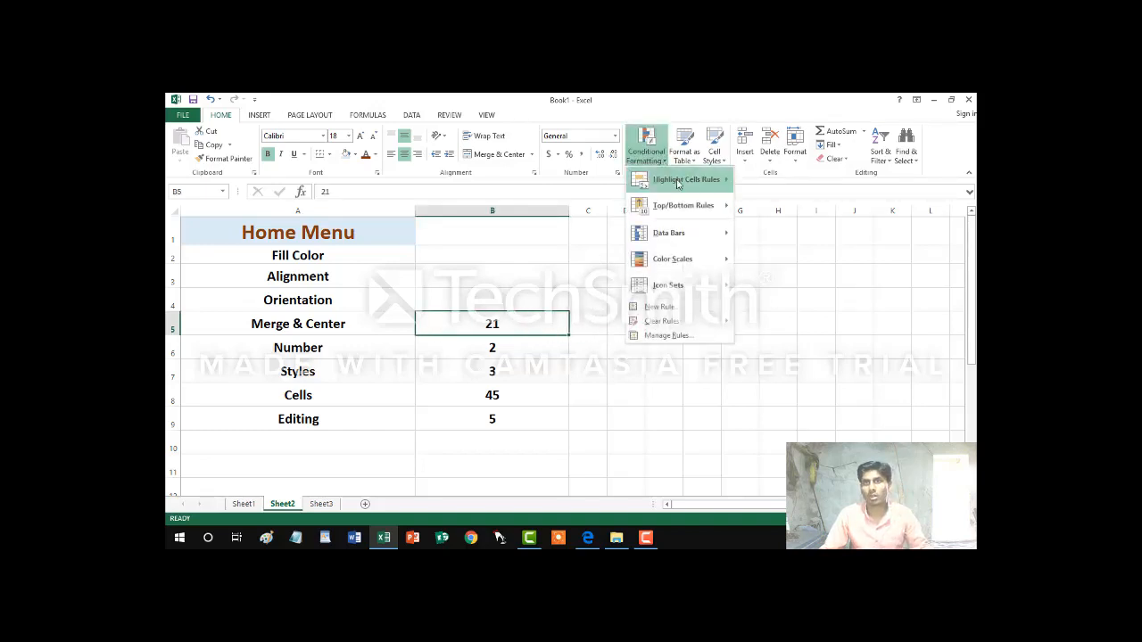
mouse_move(678, 182)
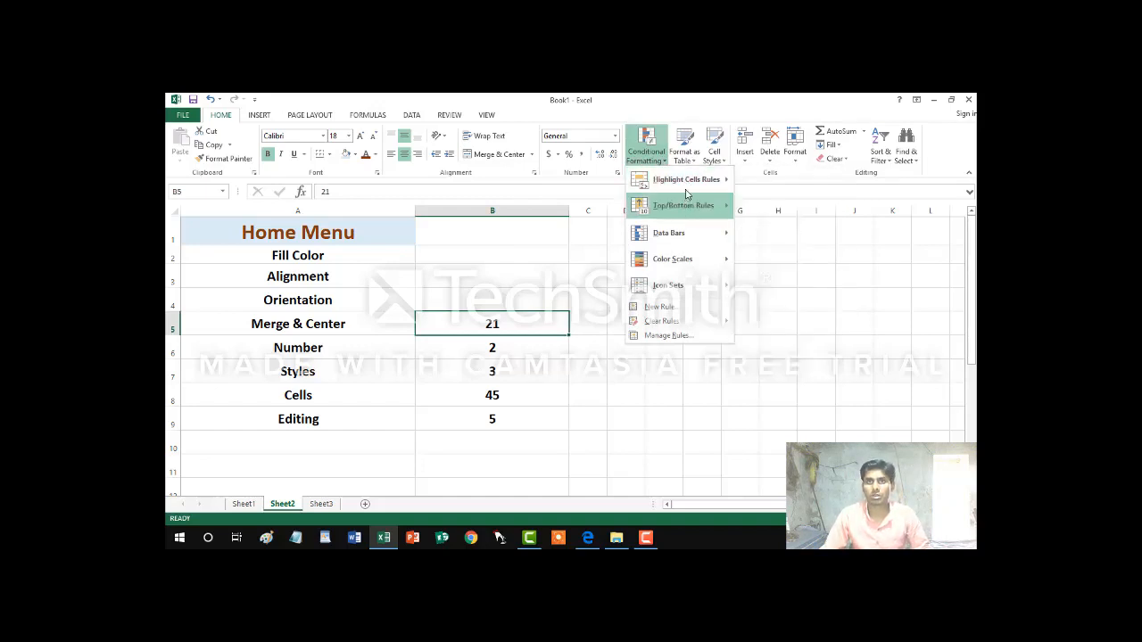
mouse_move(691, 218)
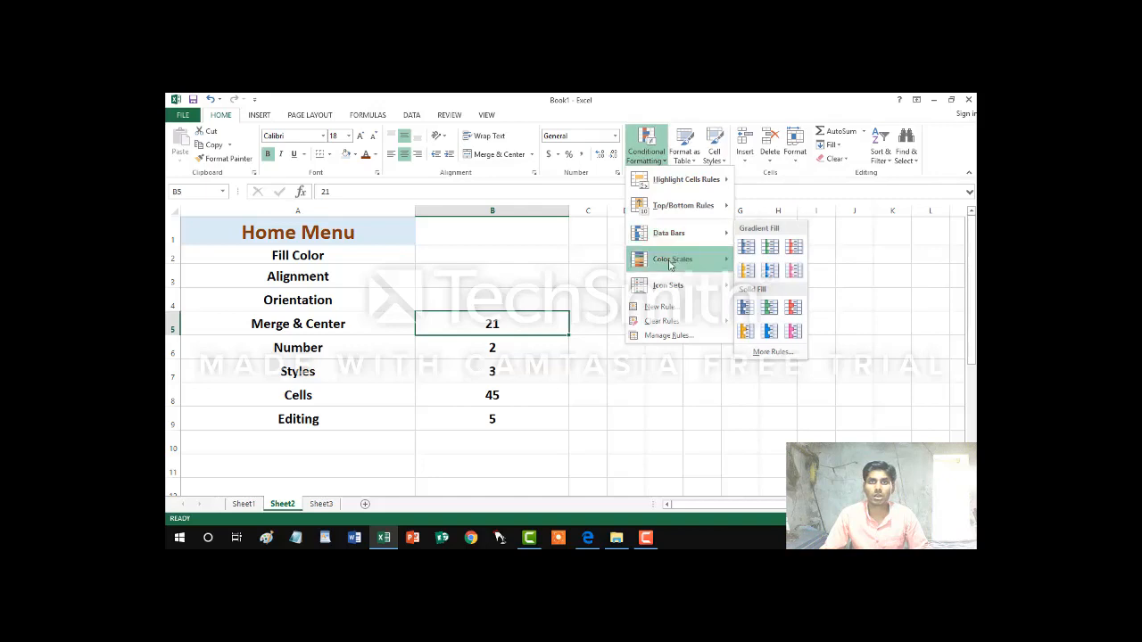
mouse_move(684, 266)
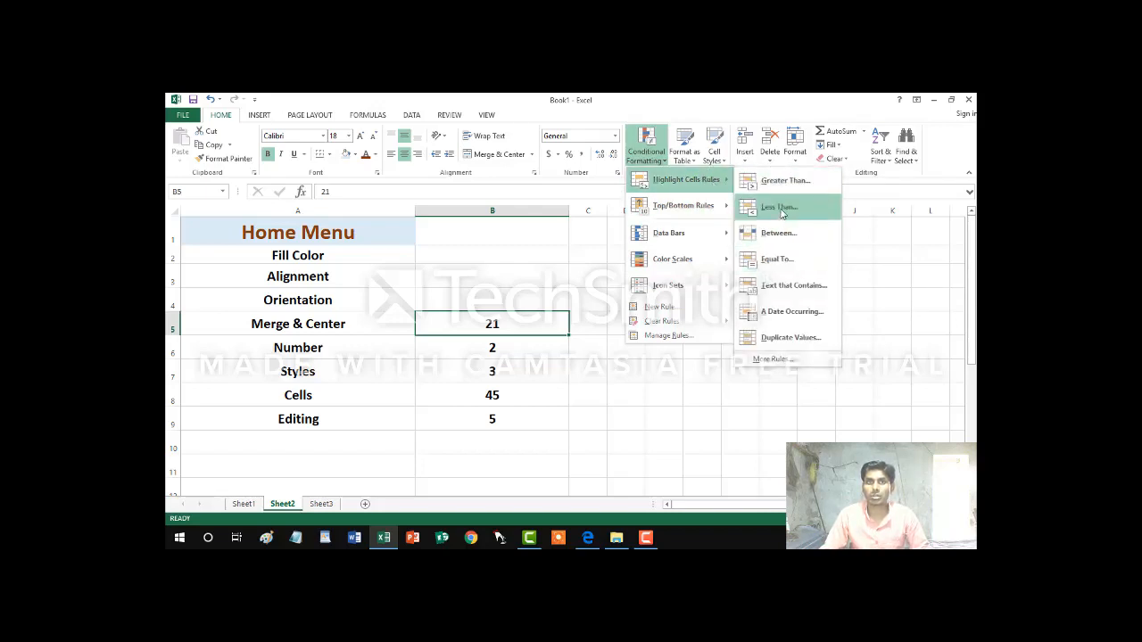
left_click(782, 213)
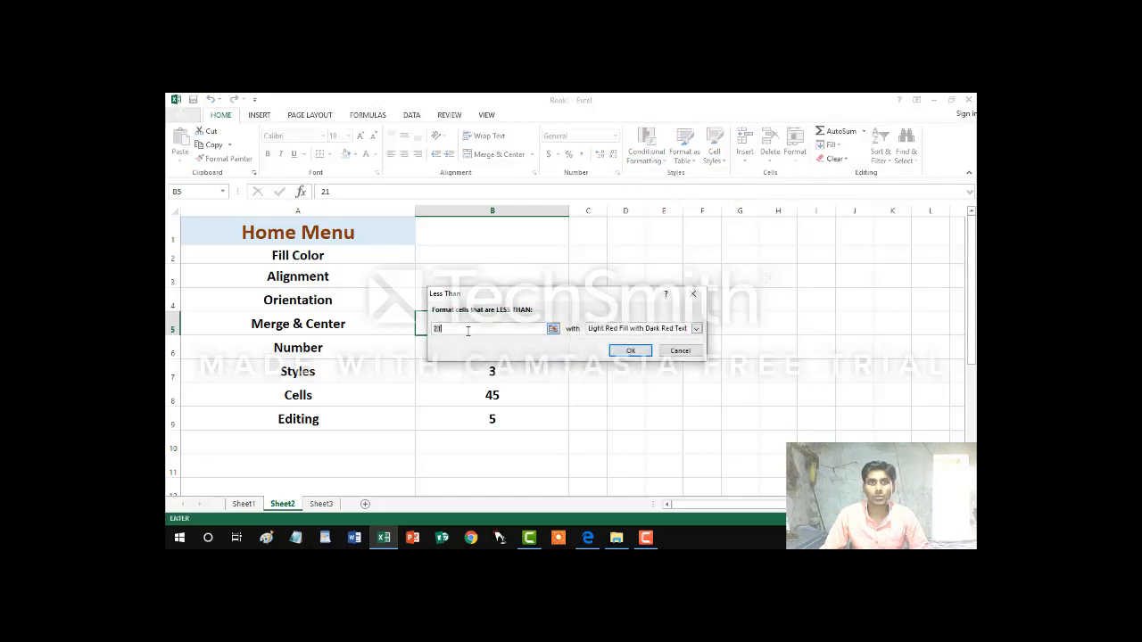
left_click(614, 351)
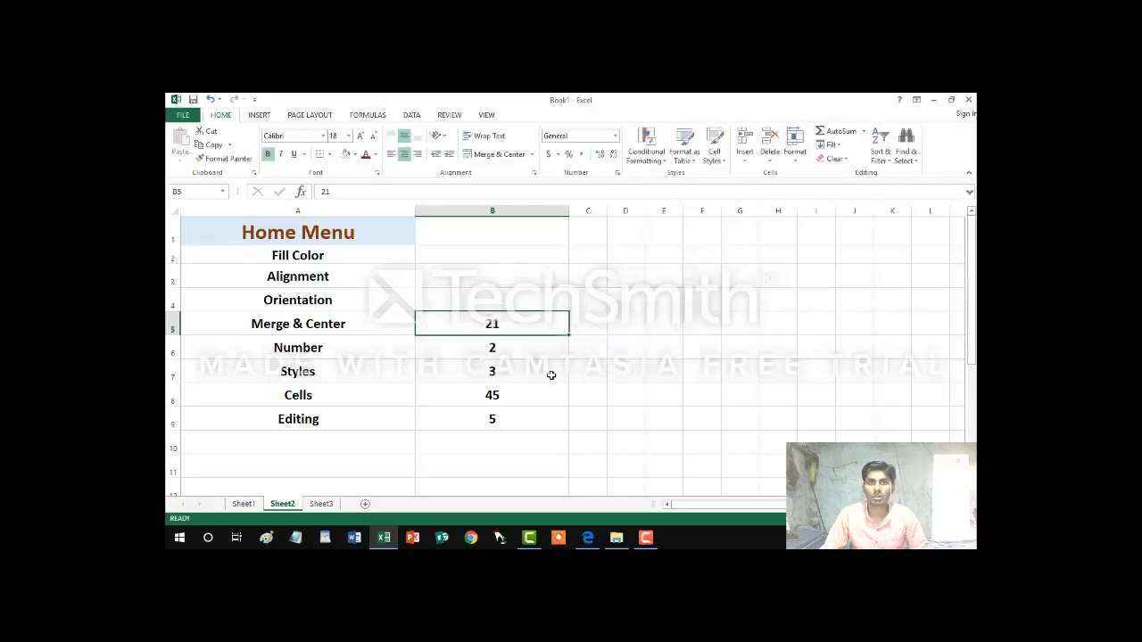
Apply red gradient-fill data bars to cell B6.
left_click(523, 349)
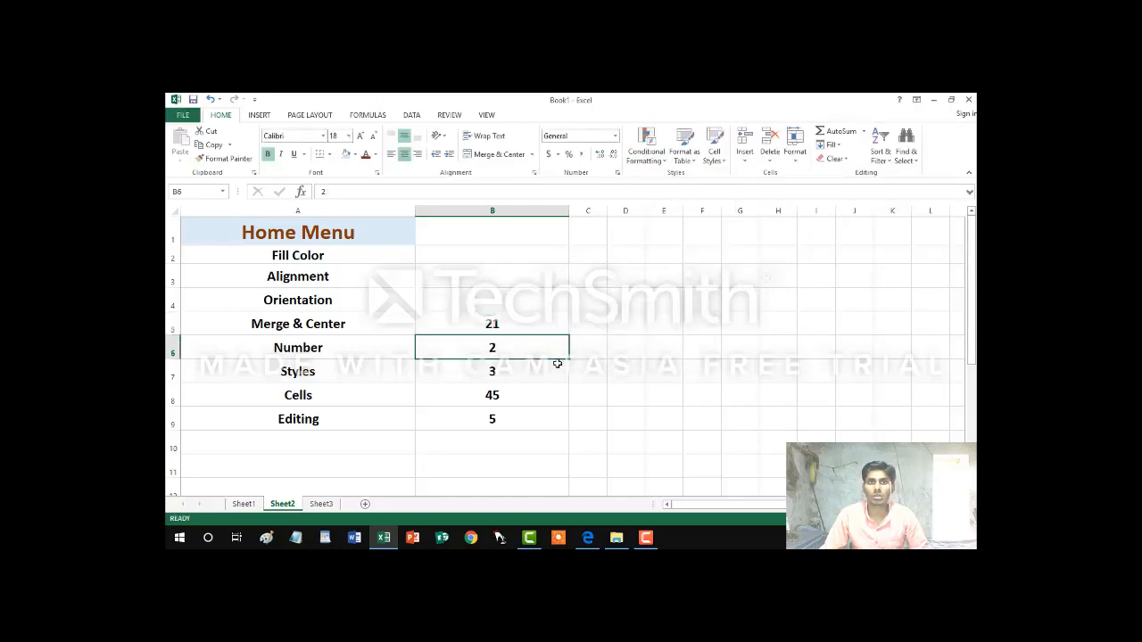
left_click(657, 159)
mouse_move(669, 232)
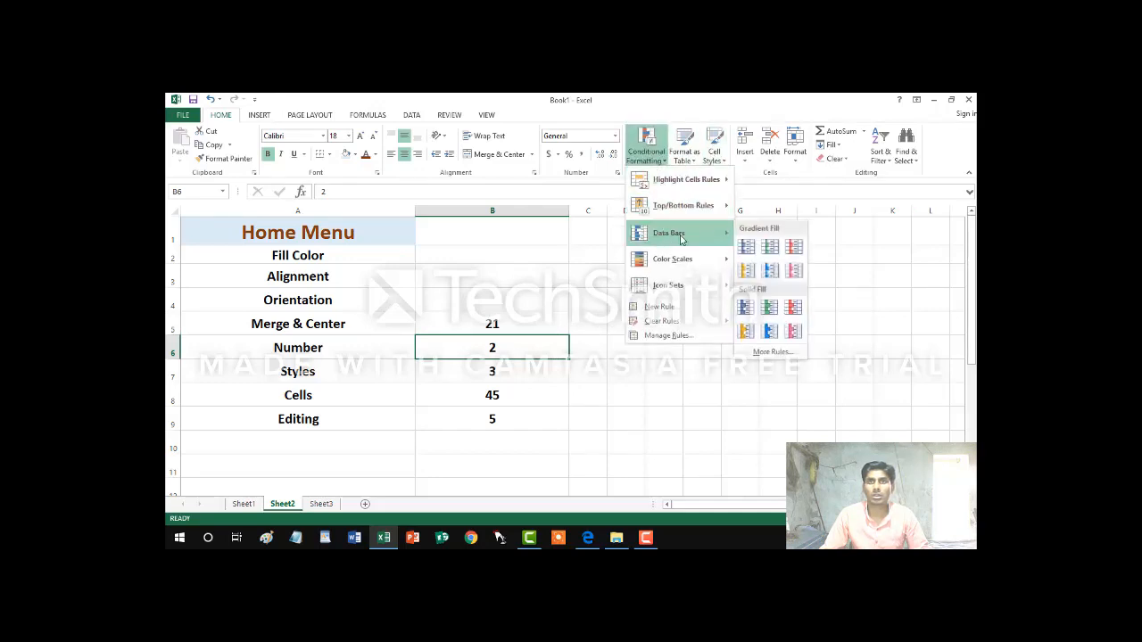
left_click(793, 247)
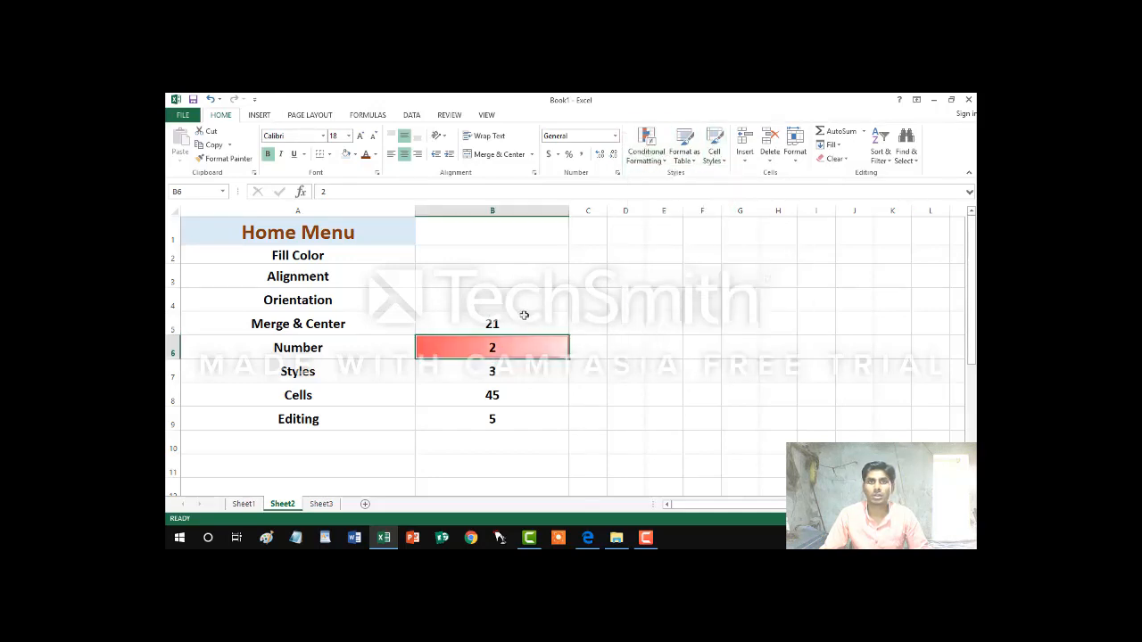
Highlight values less than 23.5 in cells B5:B9 using Light Red Fill with Dark Red Text.
left_click_drag(524, 315, 520, 420)
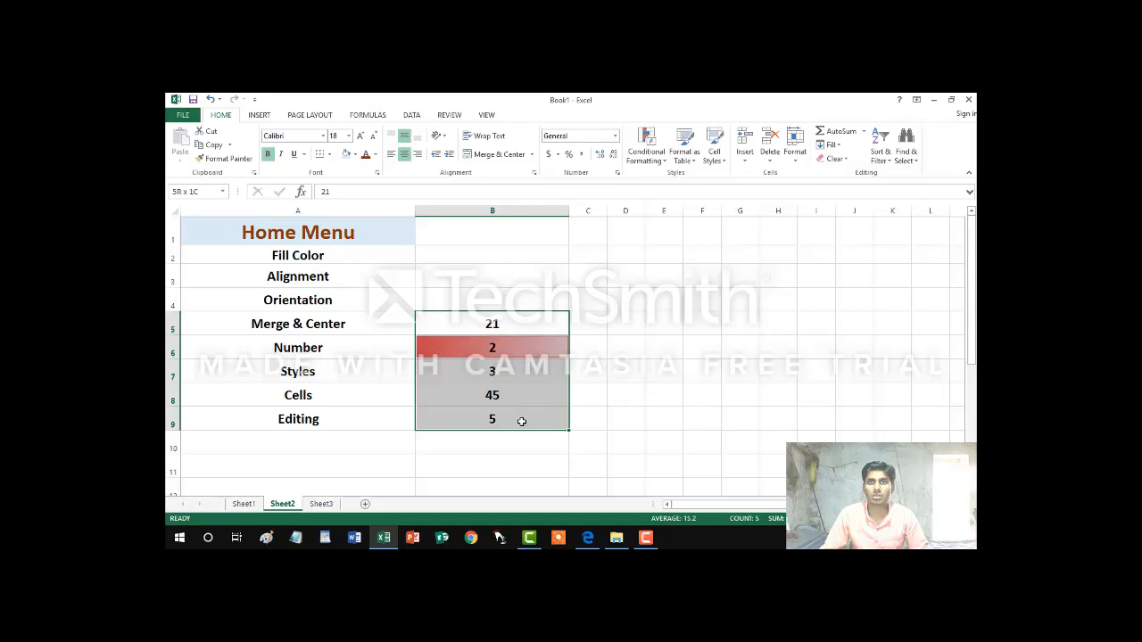
left_click(656, 161)
mouse_move(692, 180)
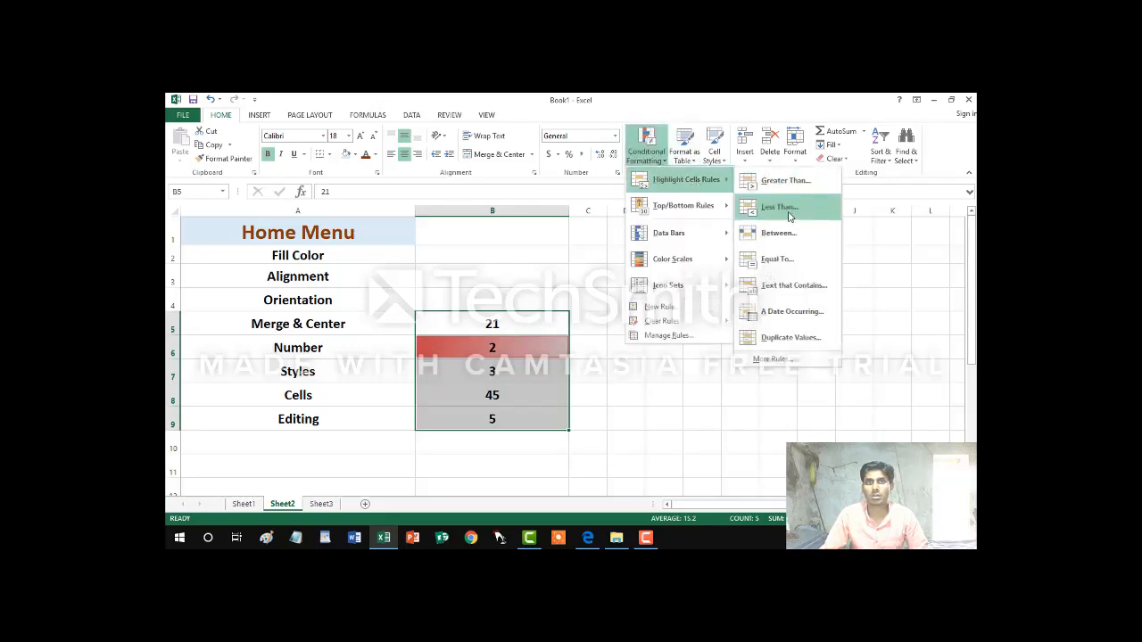
left_click(788, 212)
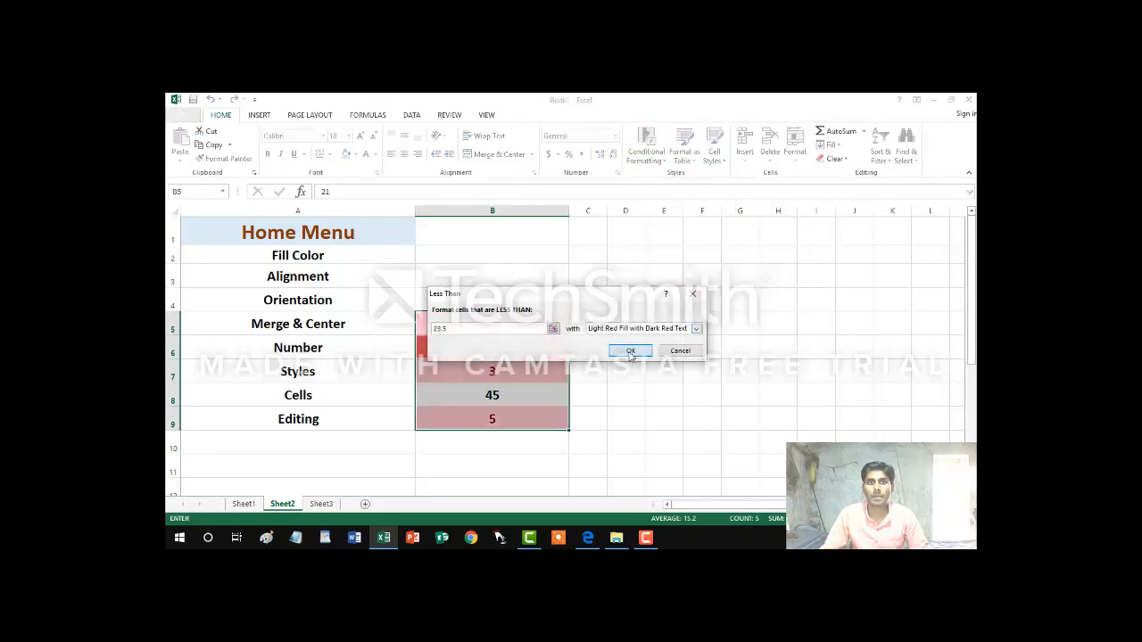
left_click(630, 352)
left_click(612, 371)
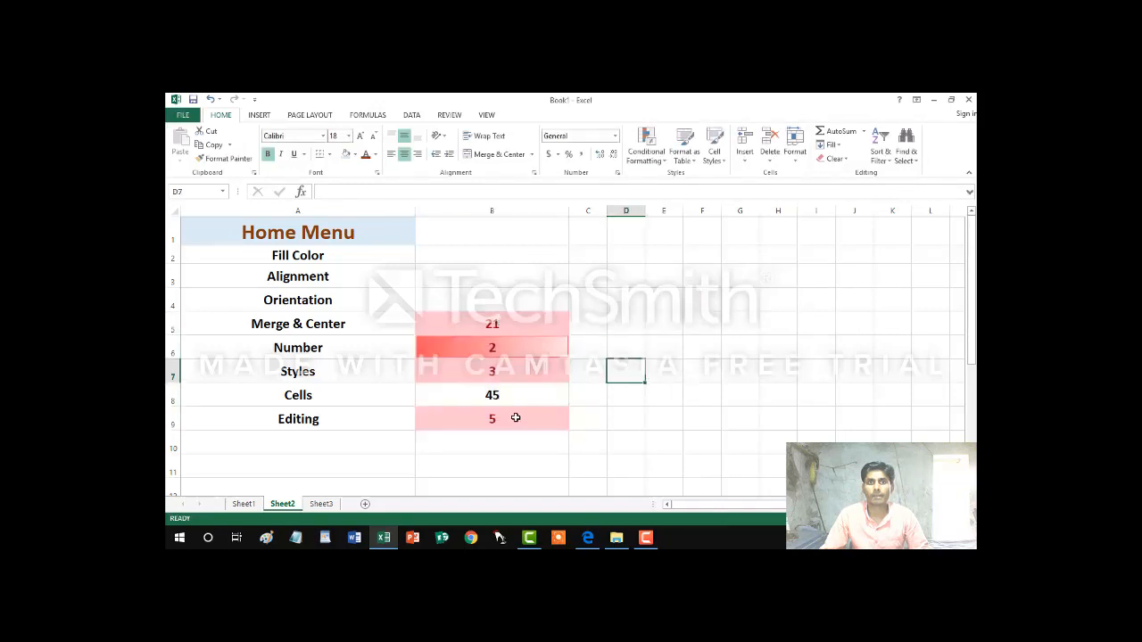
Apply the White - Green color scale and a bar-style ratings icon set to cells B5:B9.
left_click_drag(530, 316, 536, 424)
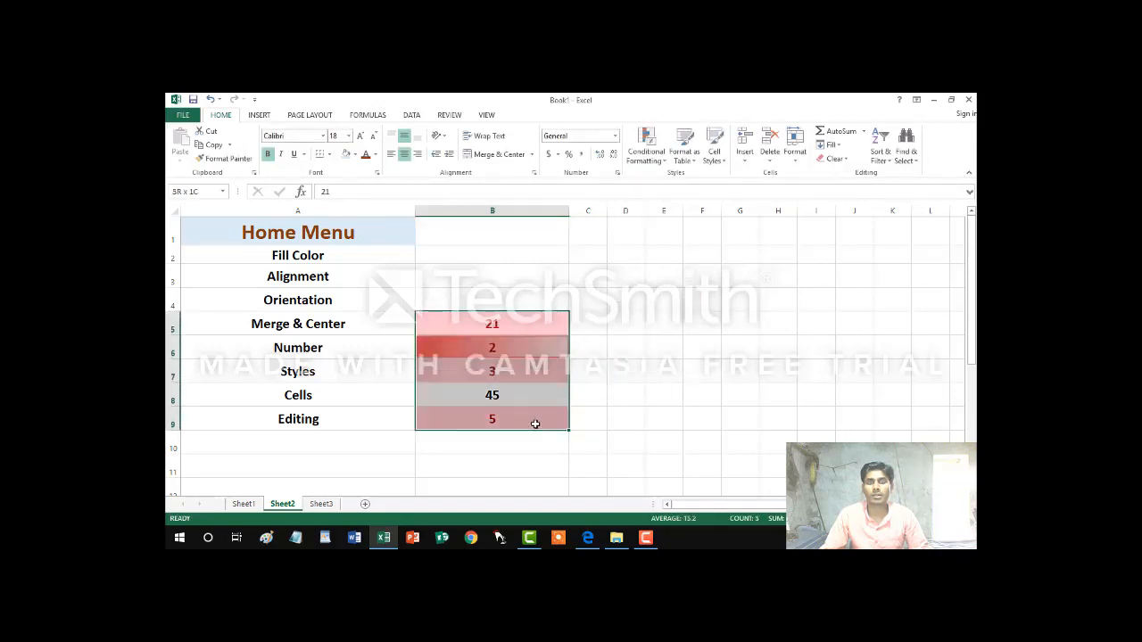
left_click(646, 145)
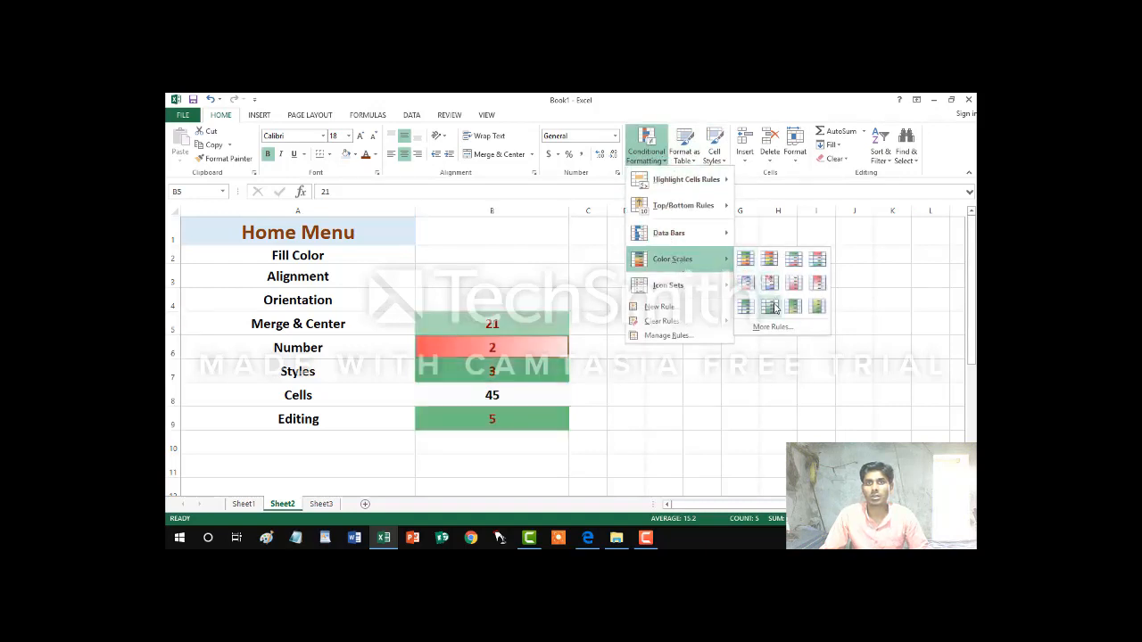
left_click(772, 308)
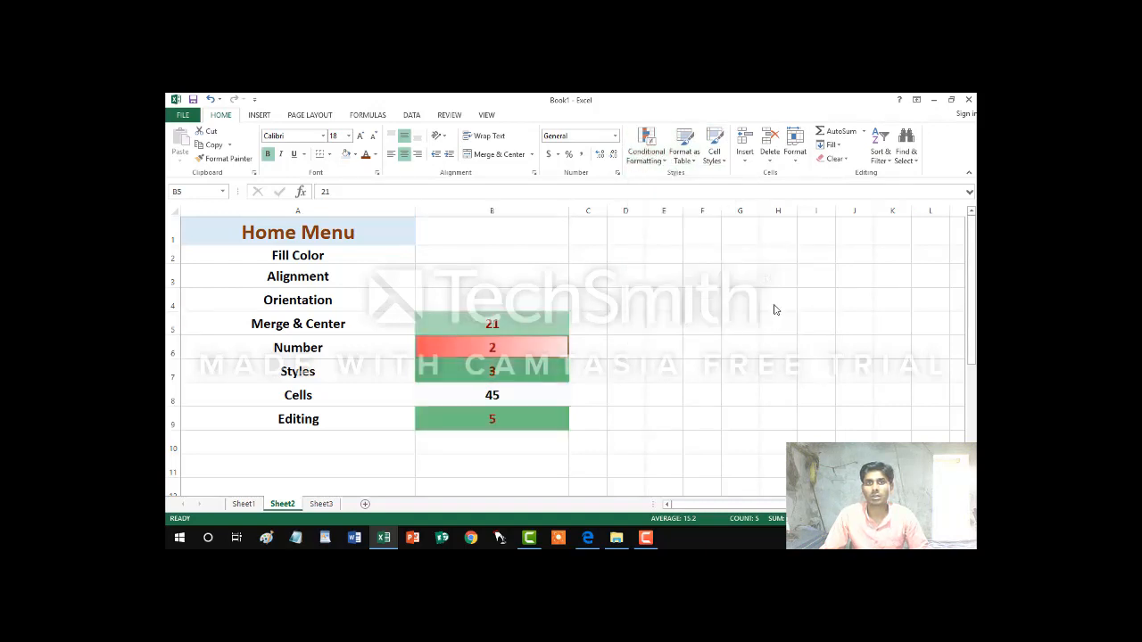
left_click(665, 165)
mouse_move(718, 296)
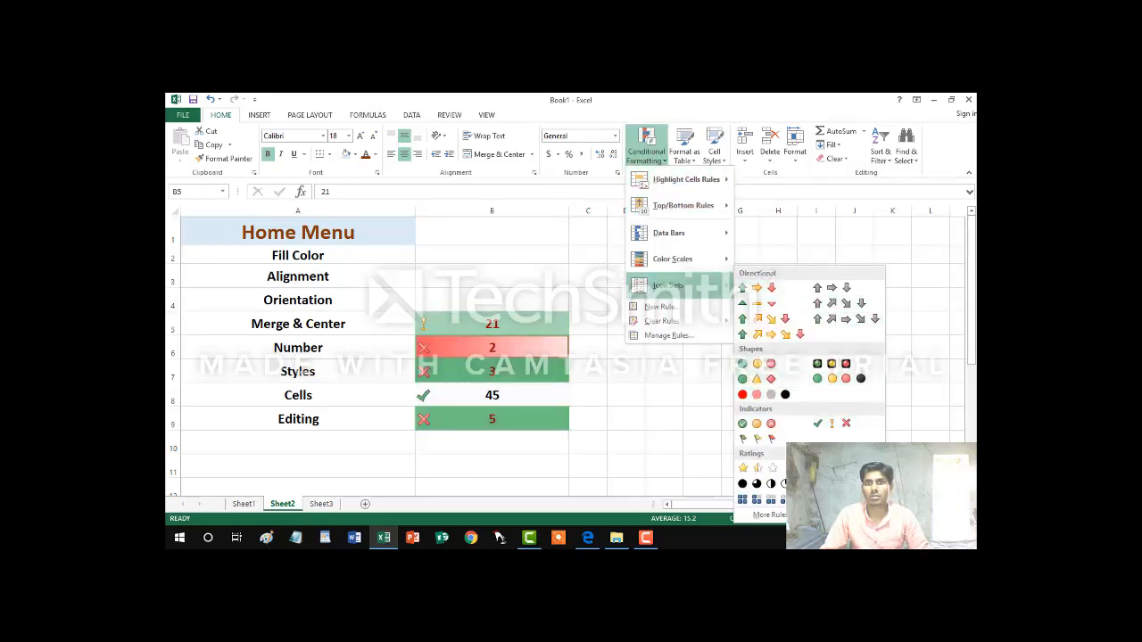
left_click(834, 469)
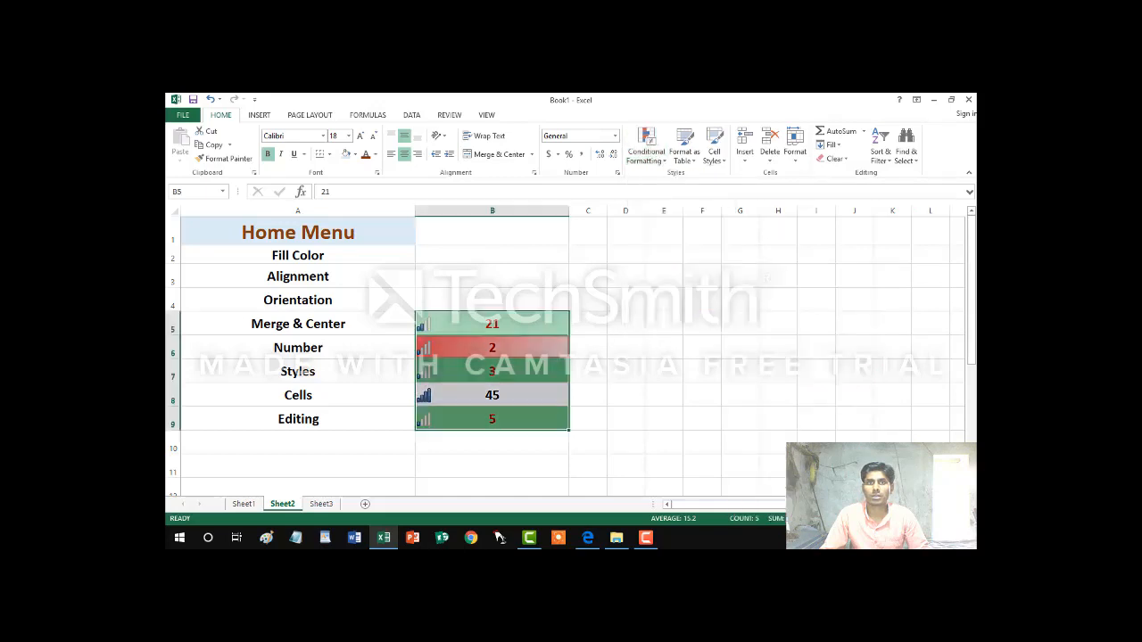
Format cells B5:B9 as a table with a light orange style, leaving the headers option off.
left_click(659, 166)
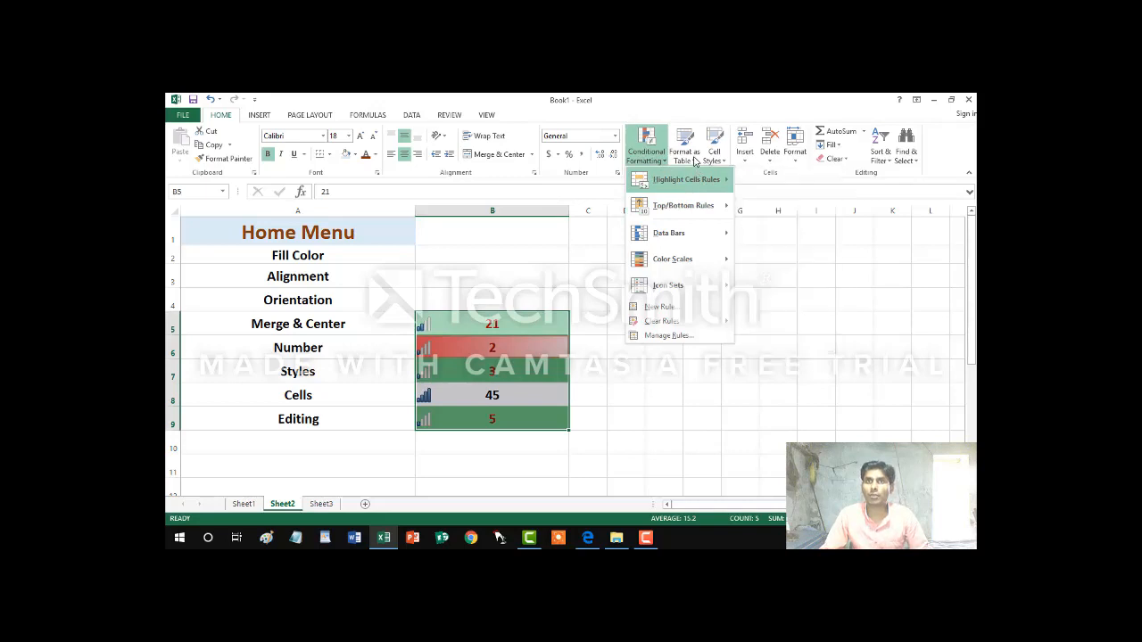
left_click(694, 159)
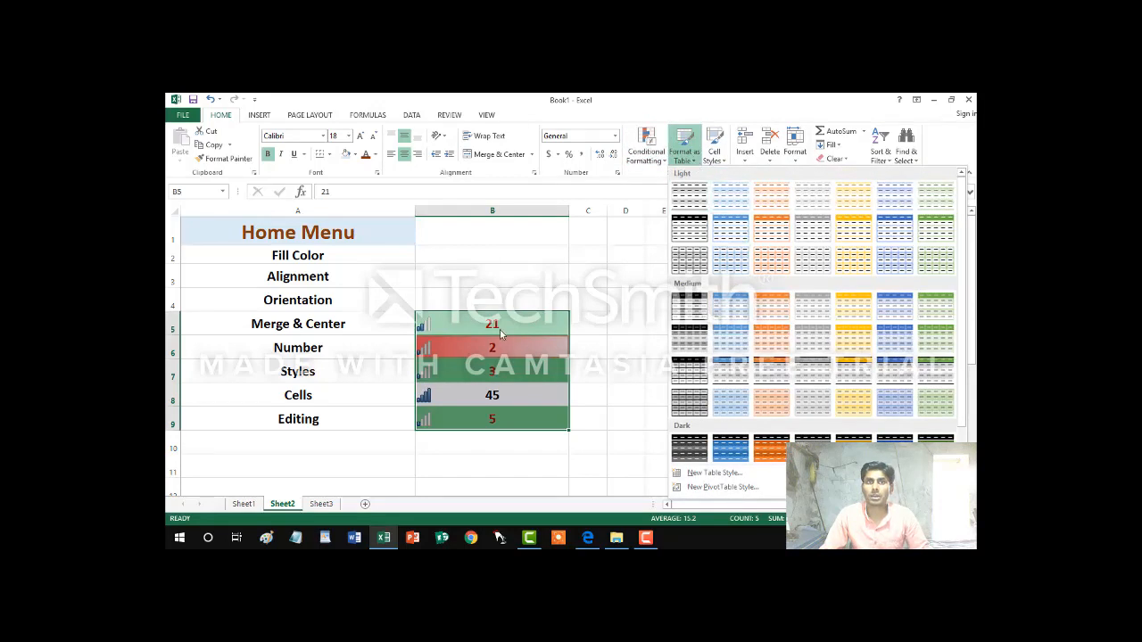
left_click(778, 265)
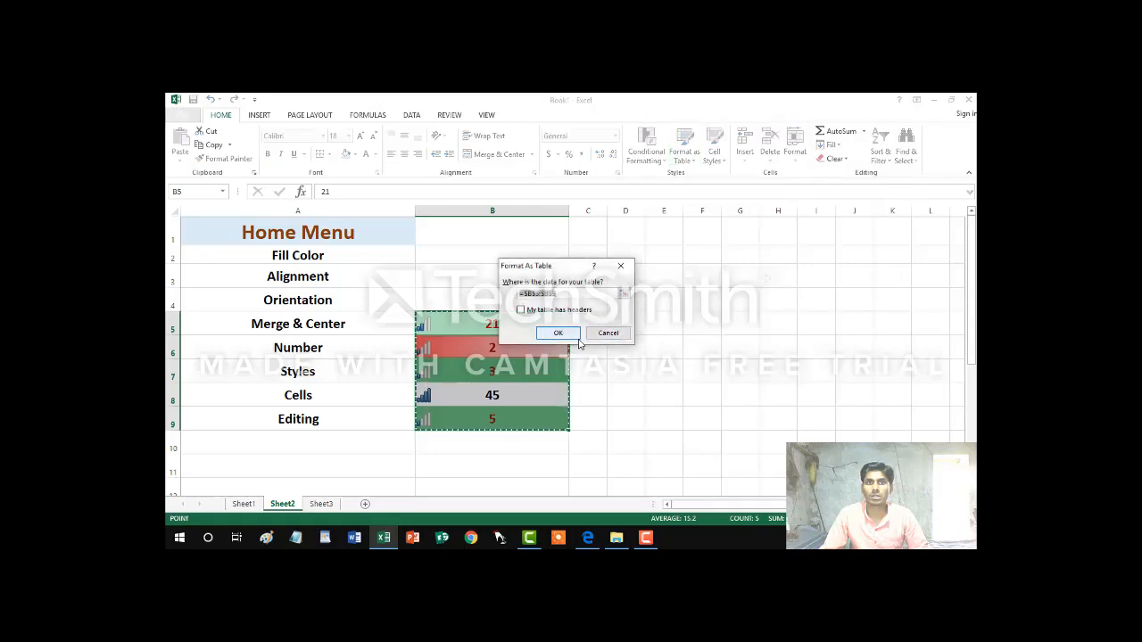
left_click(561, 334)
left_click(657, 357)
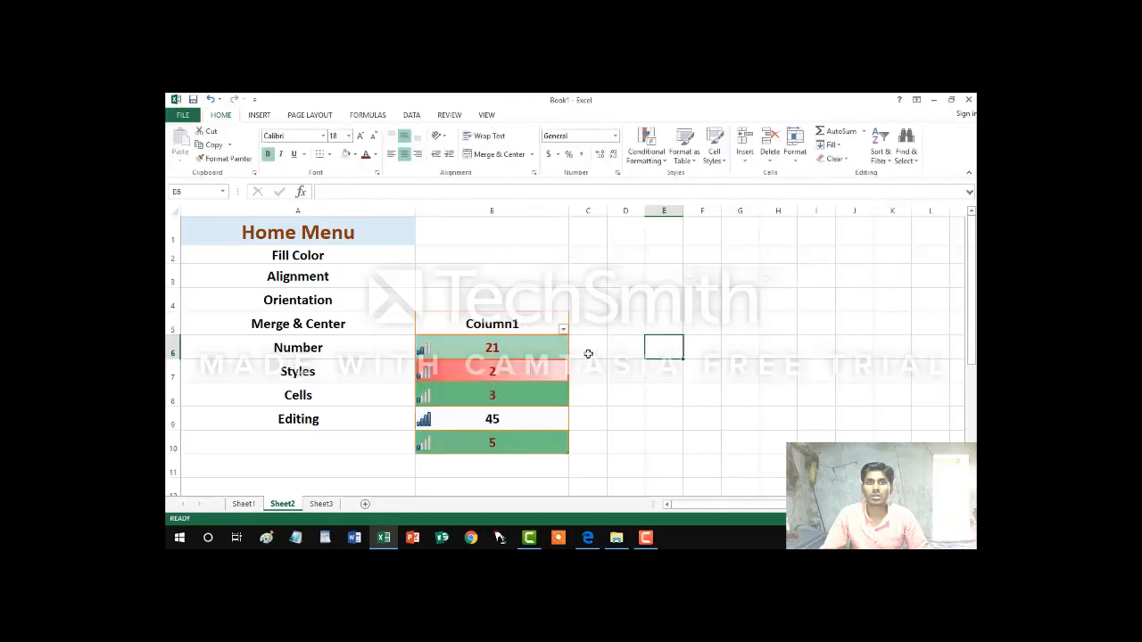
left_click(493, 324)
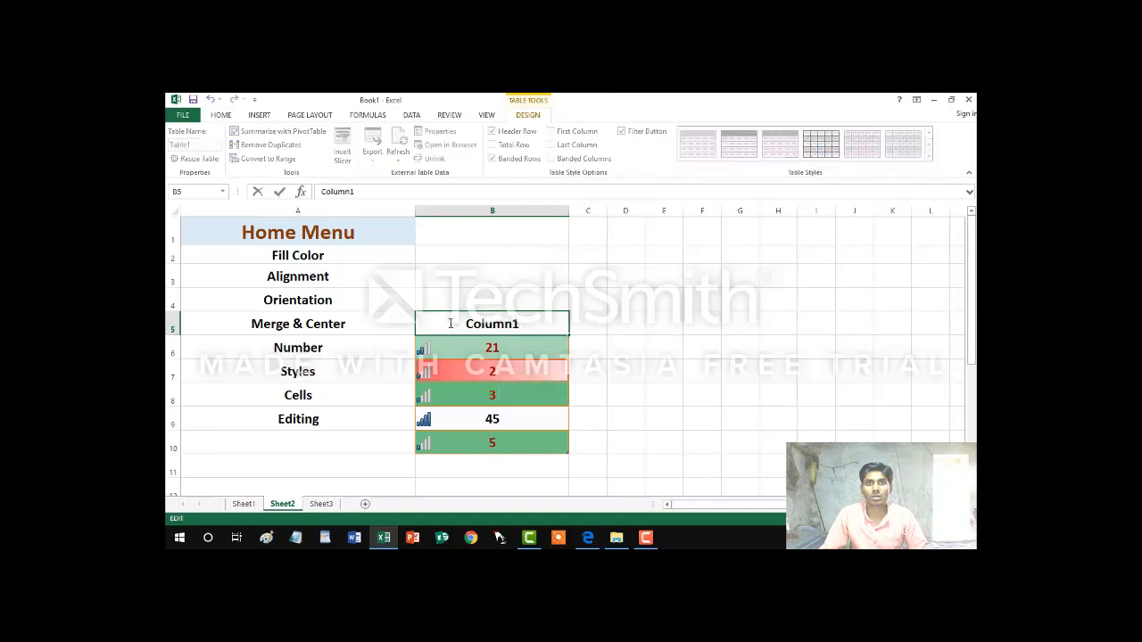
left_click(494, 276)
left_click_drag(468, 322, 485, 442)
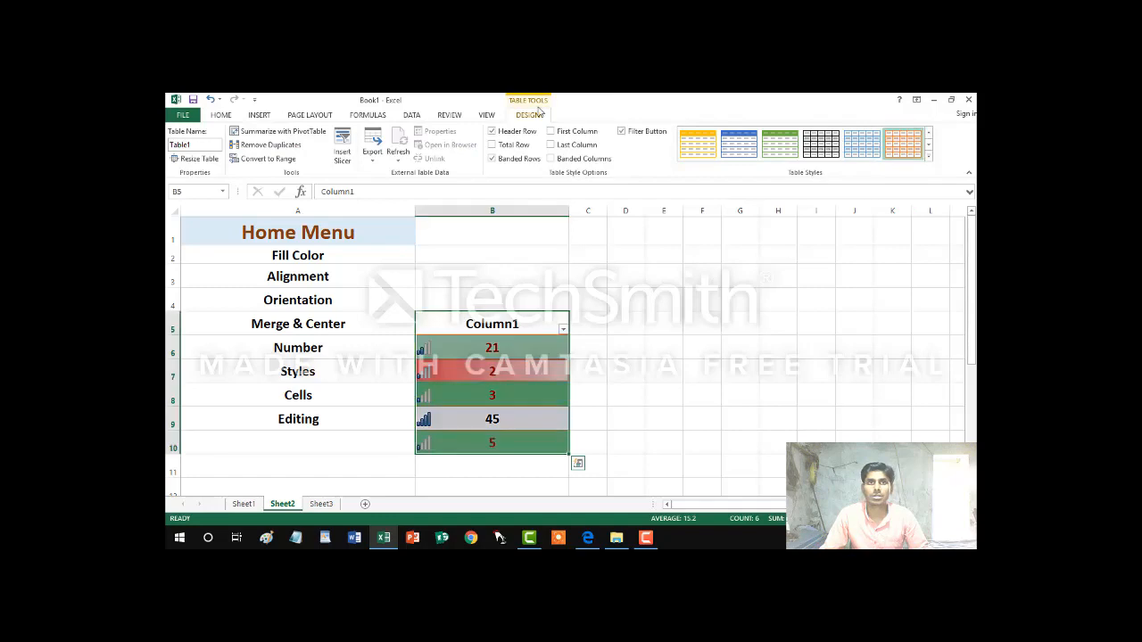
left_click(625, 301)
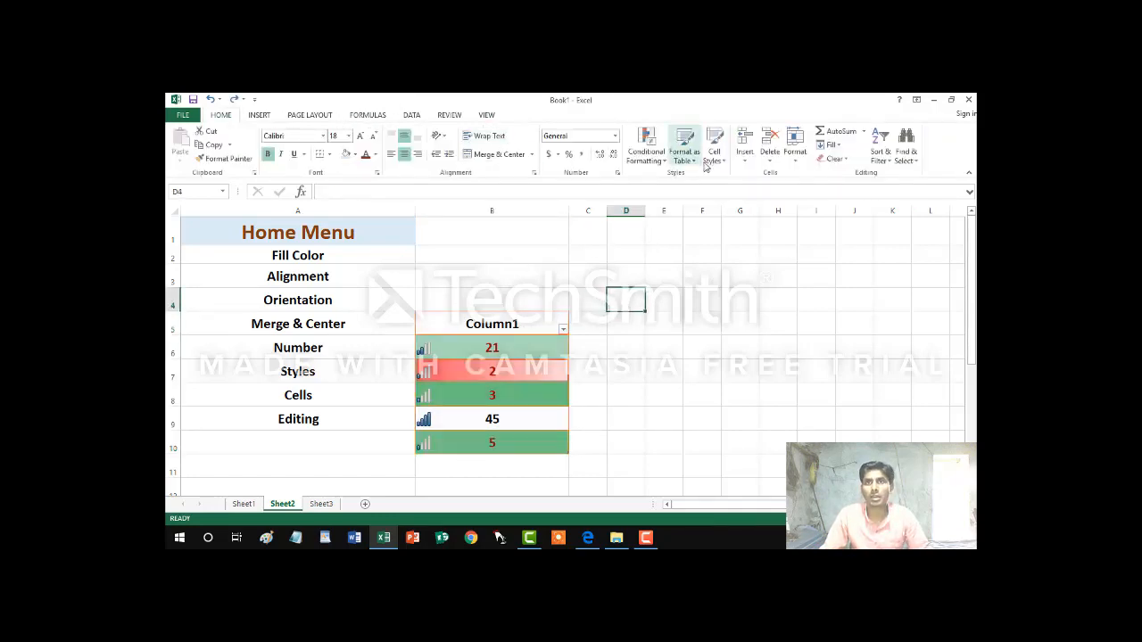
left_click(714, 150)
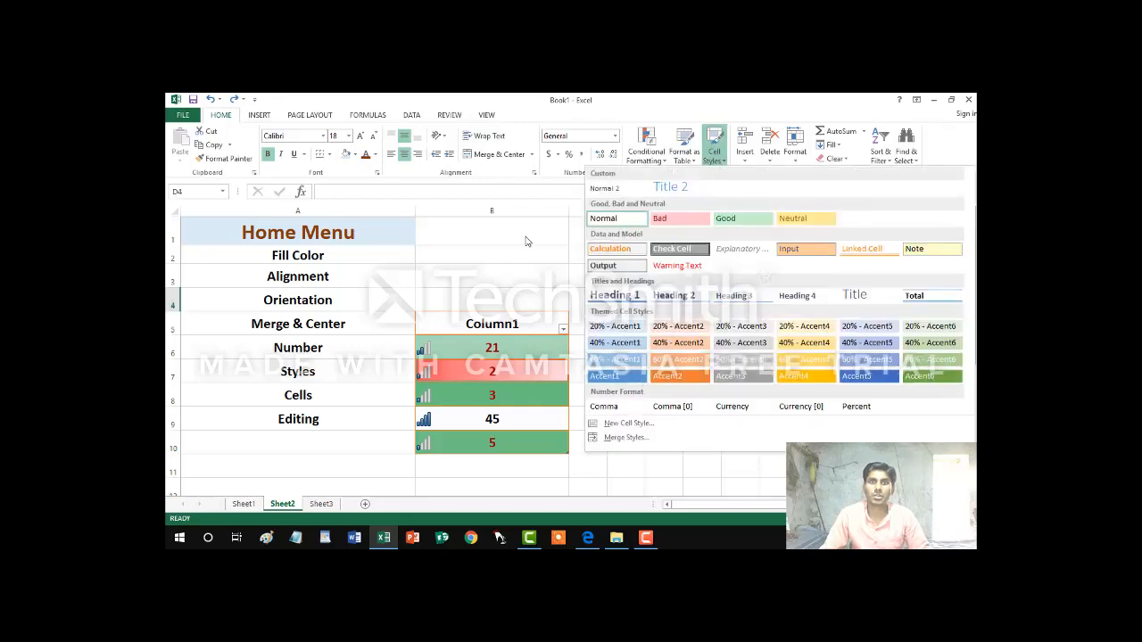
key("Escape")
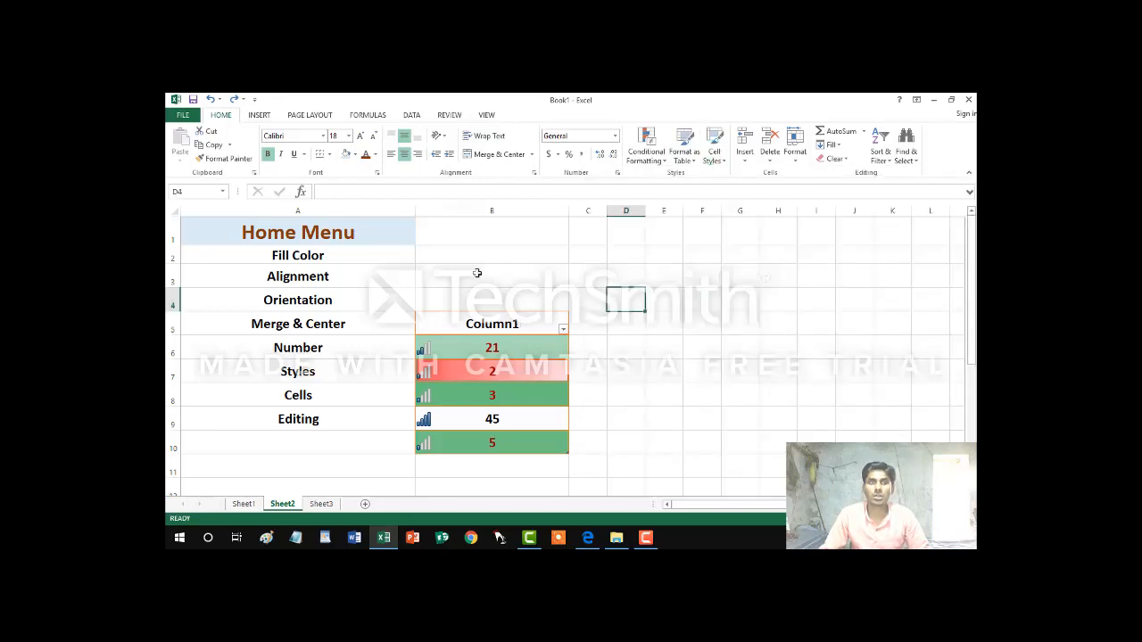
left_click(323, 282)
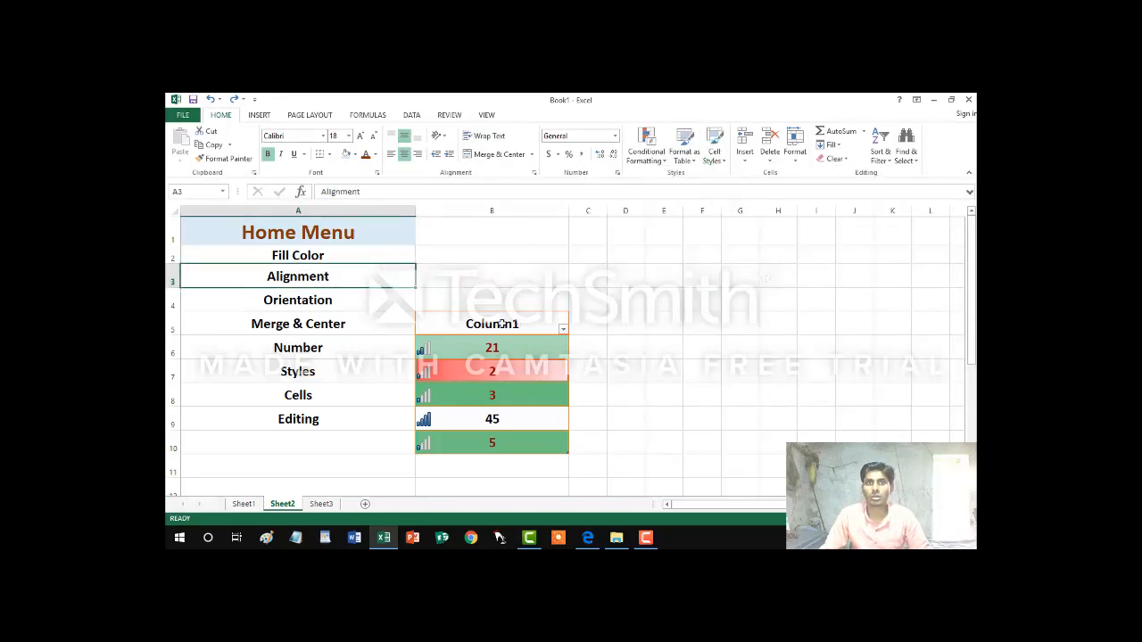
left_click(502, 325)
Apply a themed Accent4 cell style to cell B6, the first value in the table.
left_click(545, 352)
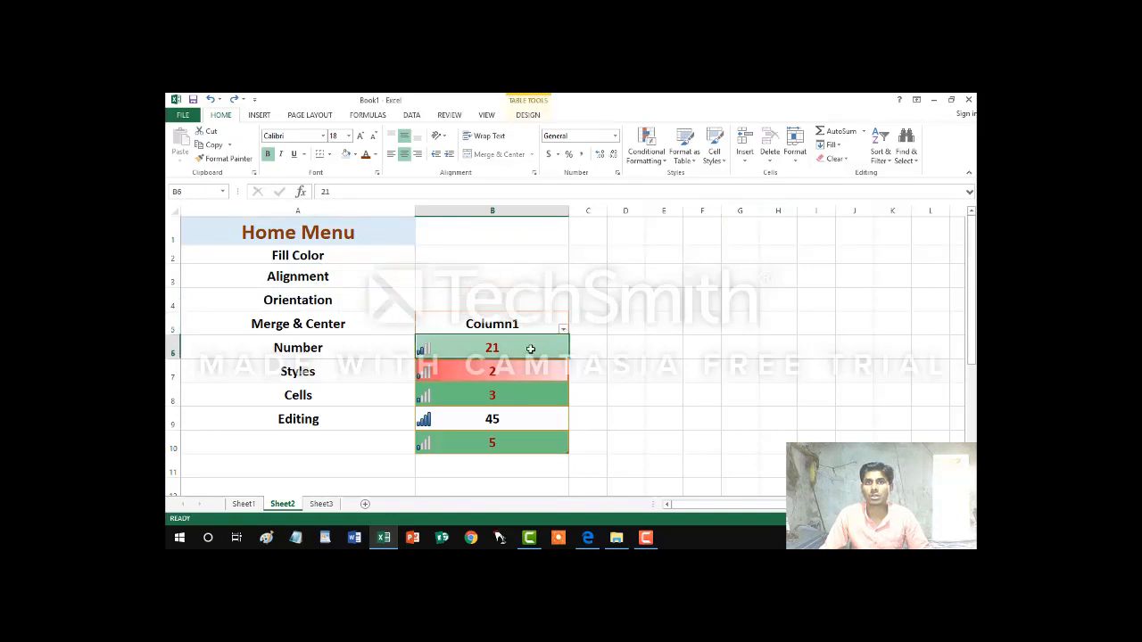
left_click(714, 146)
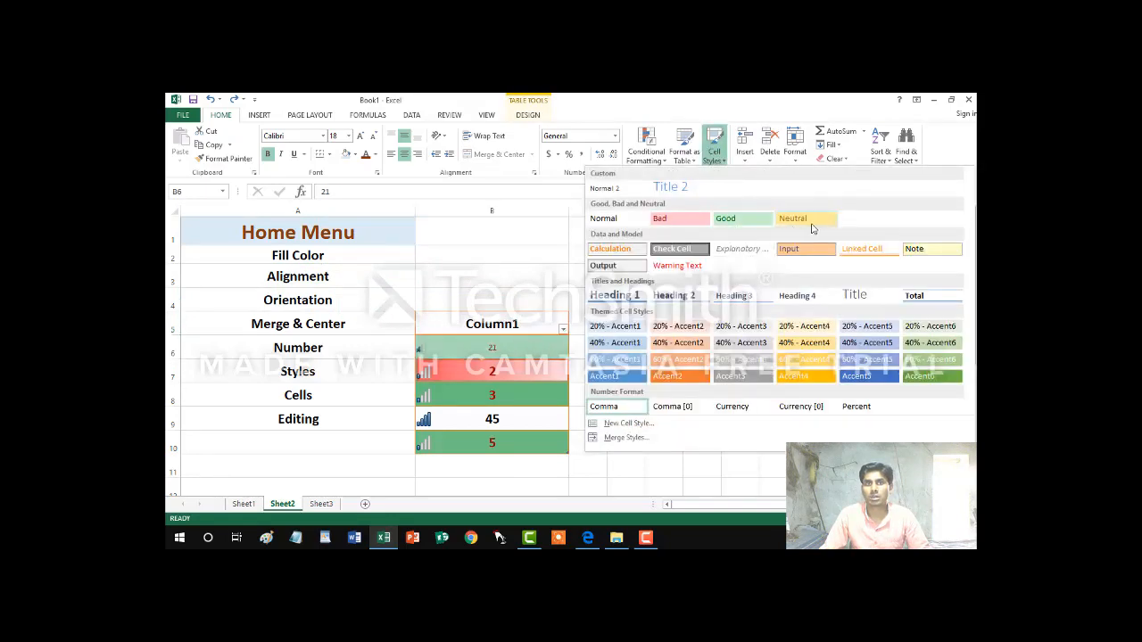
left_click(806, 364)
left_click(593, 371)
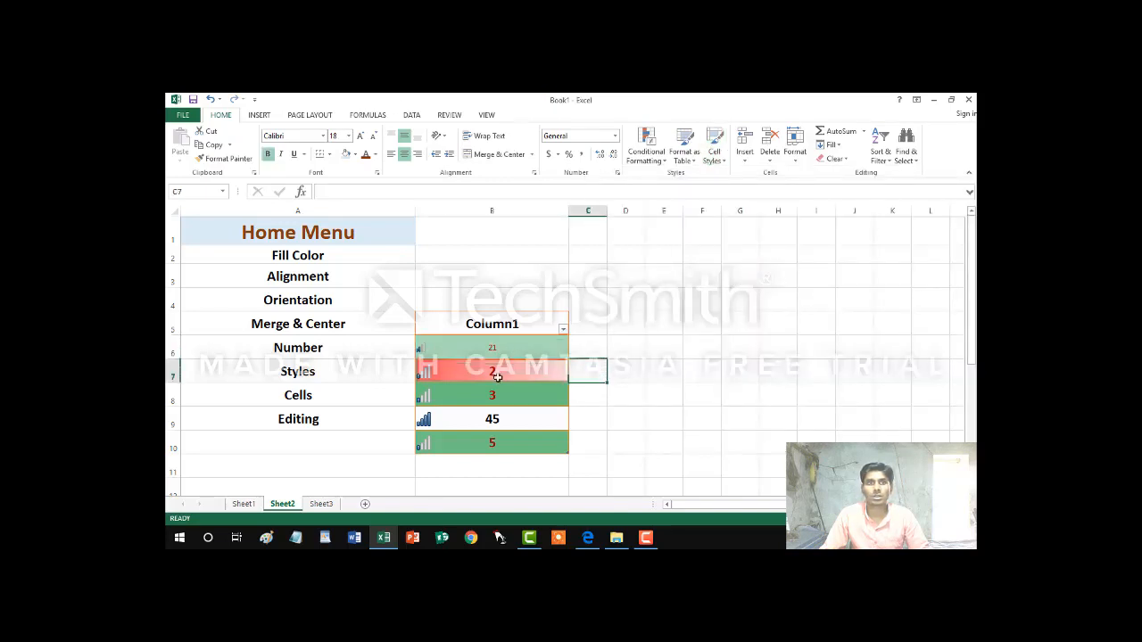
Undo the cell style, table, icon set, color scale and less-than formatting applied to the column B values.
left_click(294, 294)
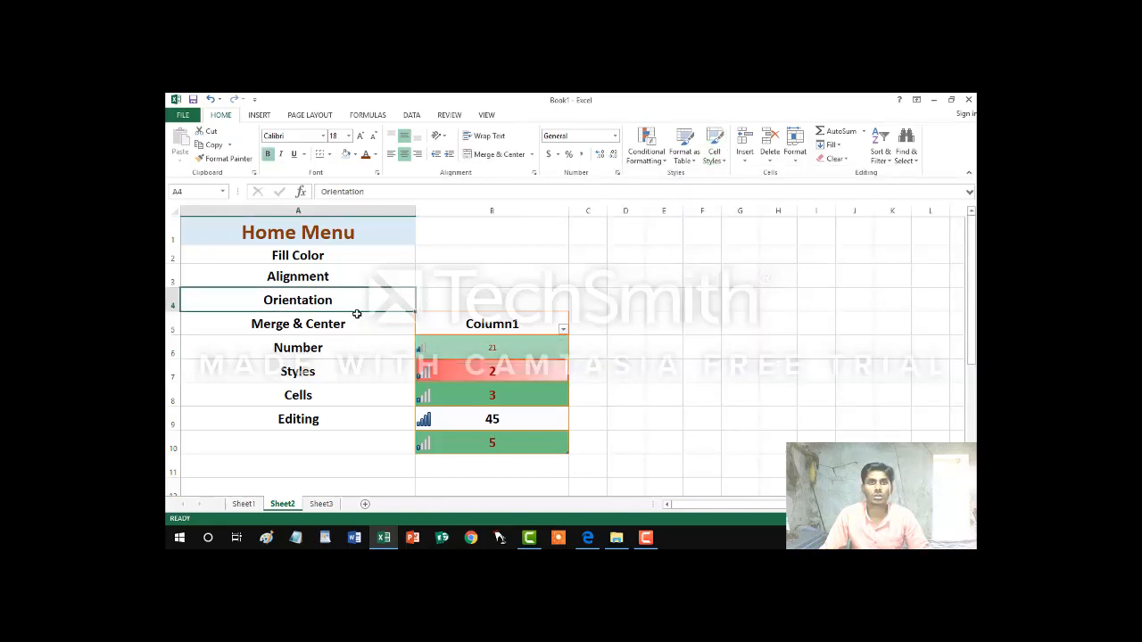
key("ctrl+z")
key("ctrl+z")
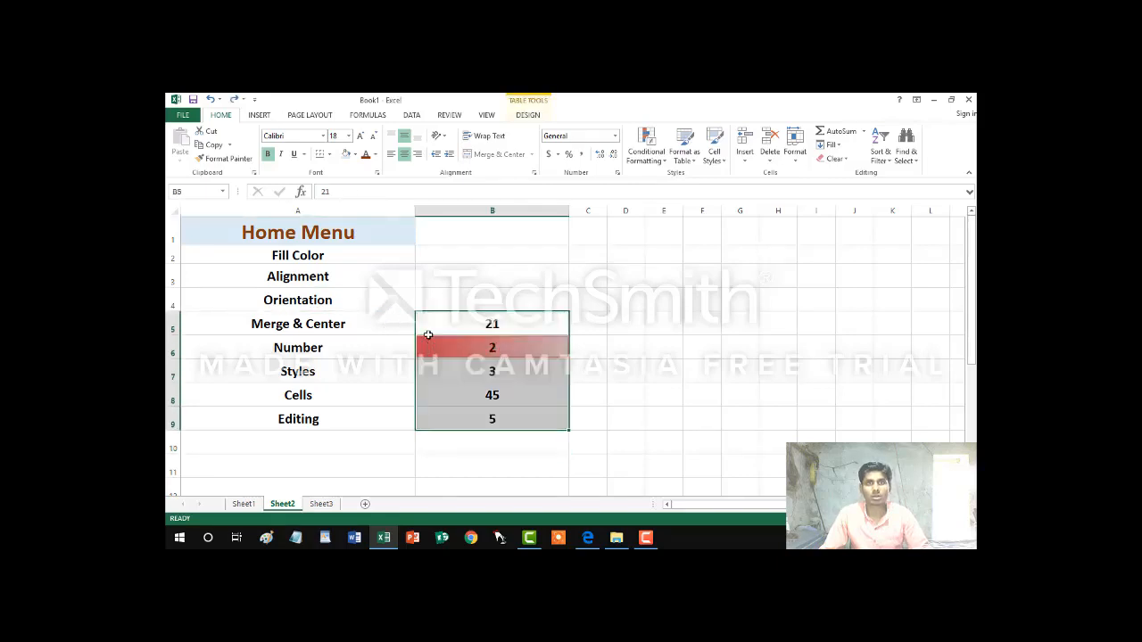
Apply the orange Accent2 themed cell style to the values in cells B5:B9.
left_click(719, 159)
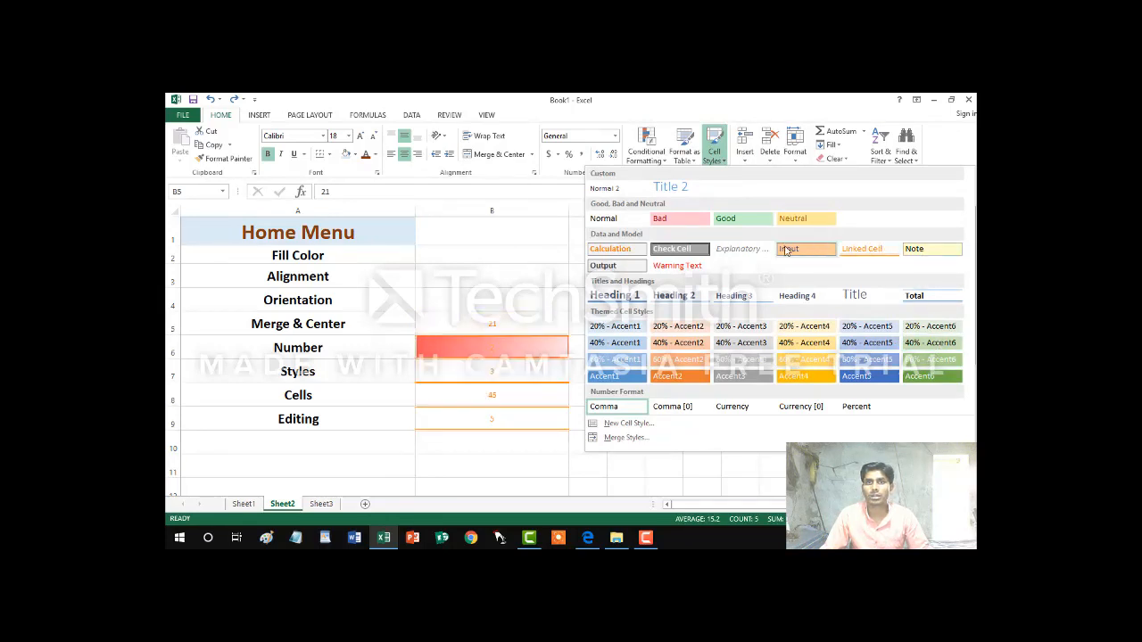
left_click(681, 379)
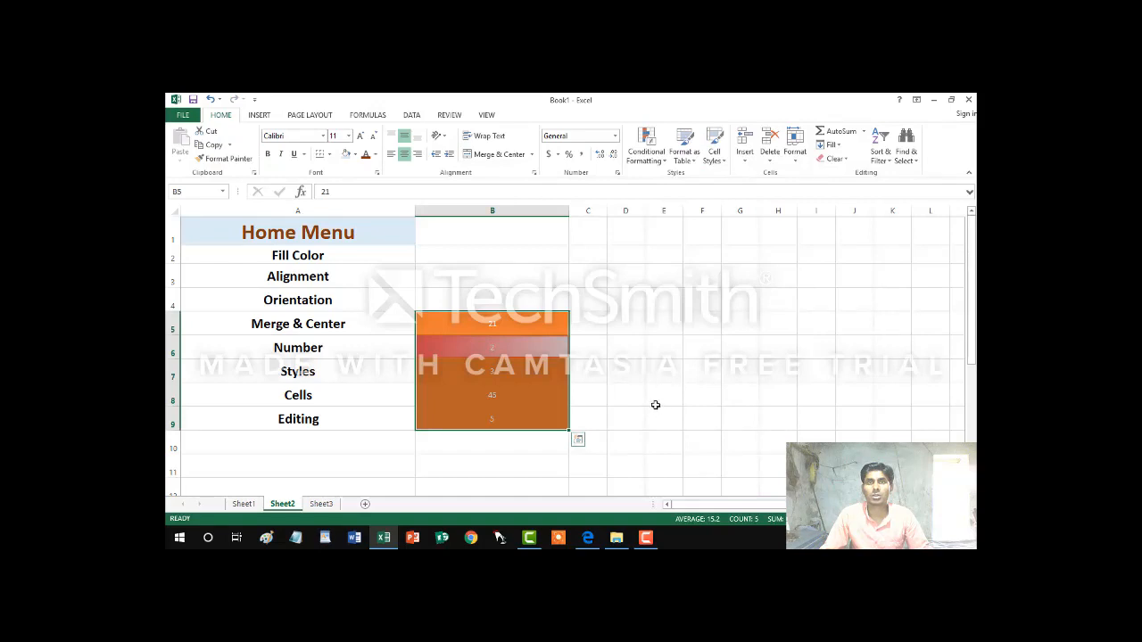
left_click(626, 301)
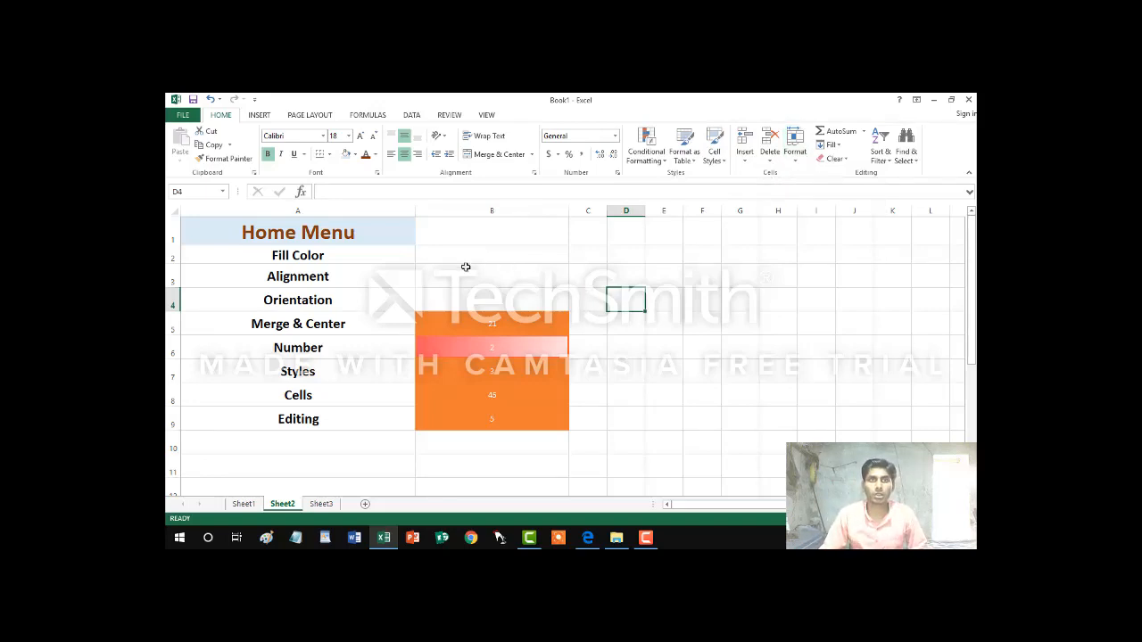
left_click(611, 367)
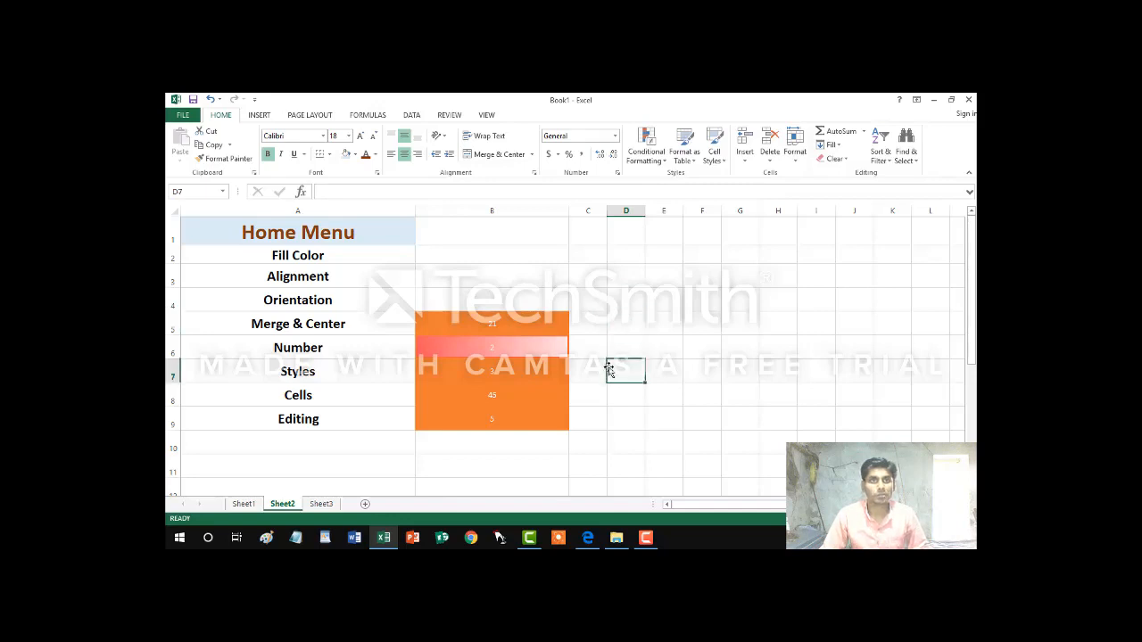
left_click(745, 159)
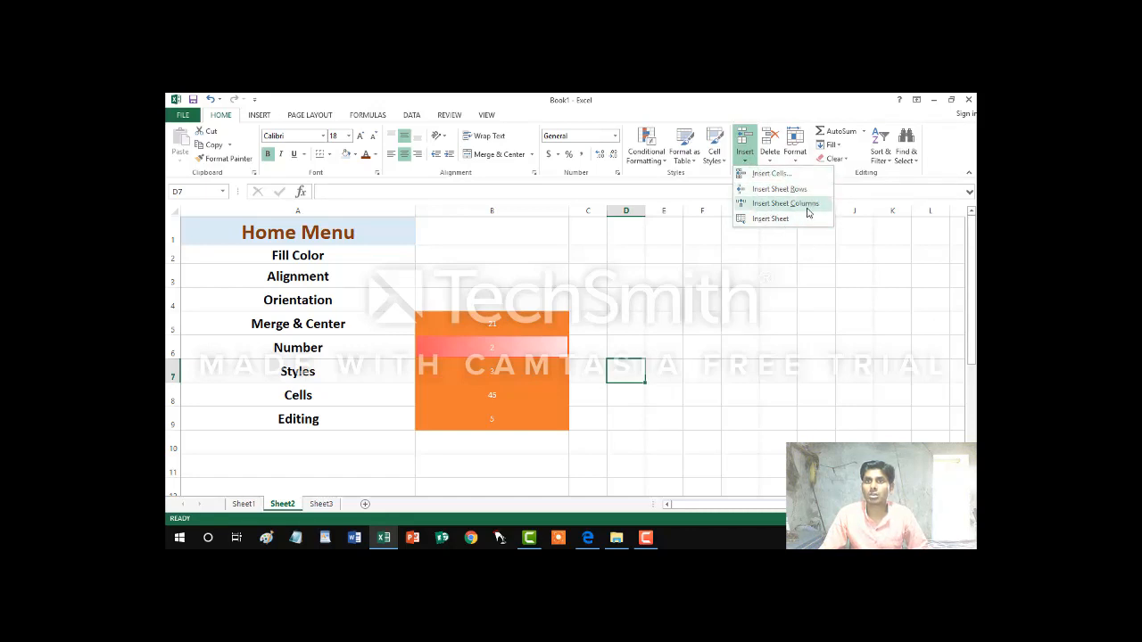
left_click(439, 263)
left_click(214, 227)
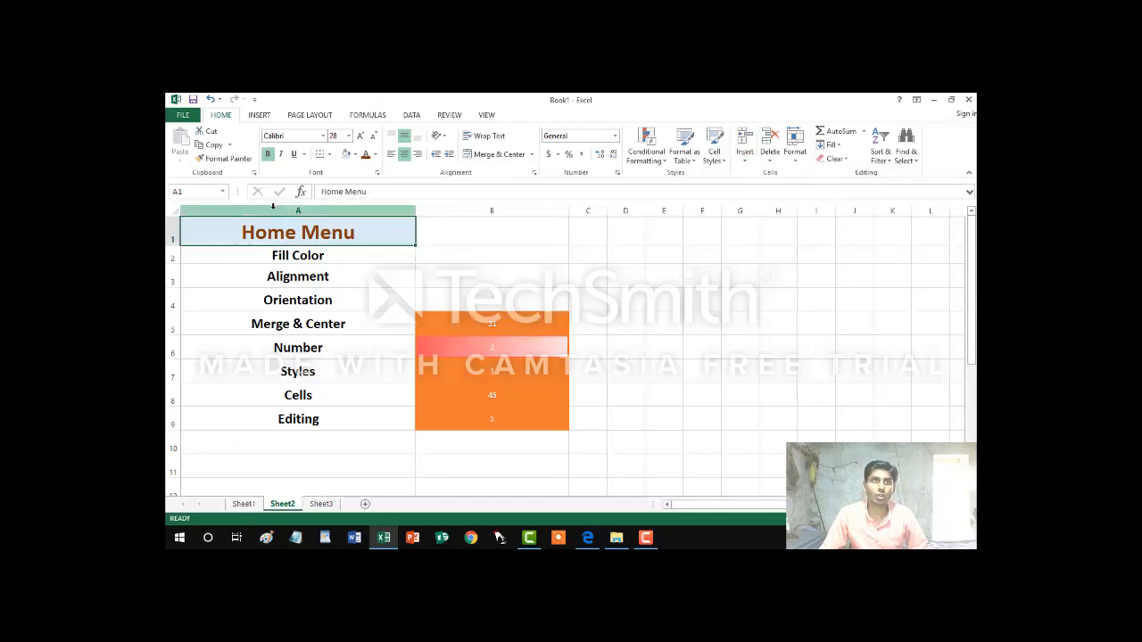
left_click(273, 207)
left_click(482, 270)
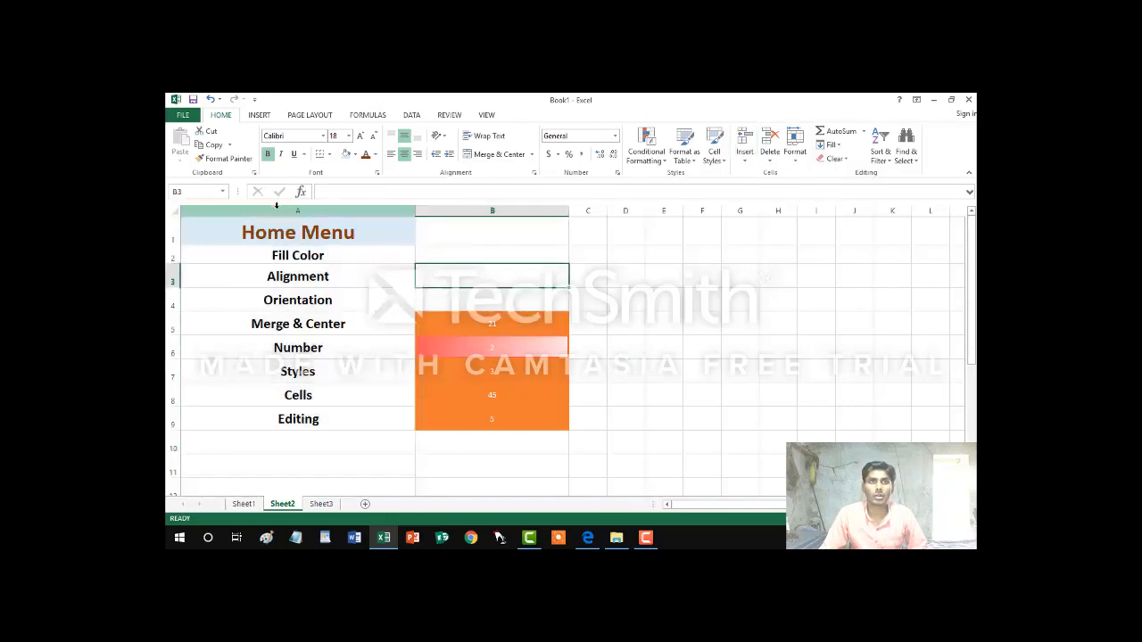
left_click(277, 206)
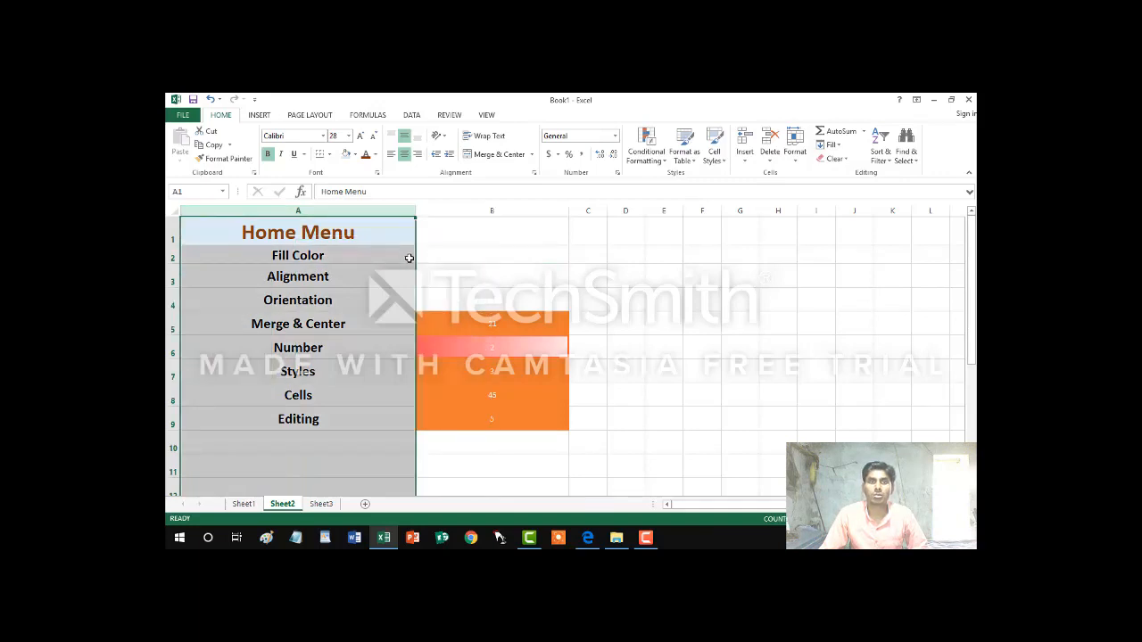
left_click(523, 258)
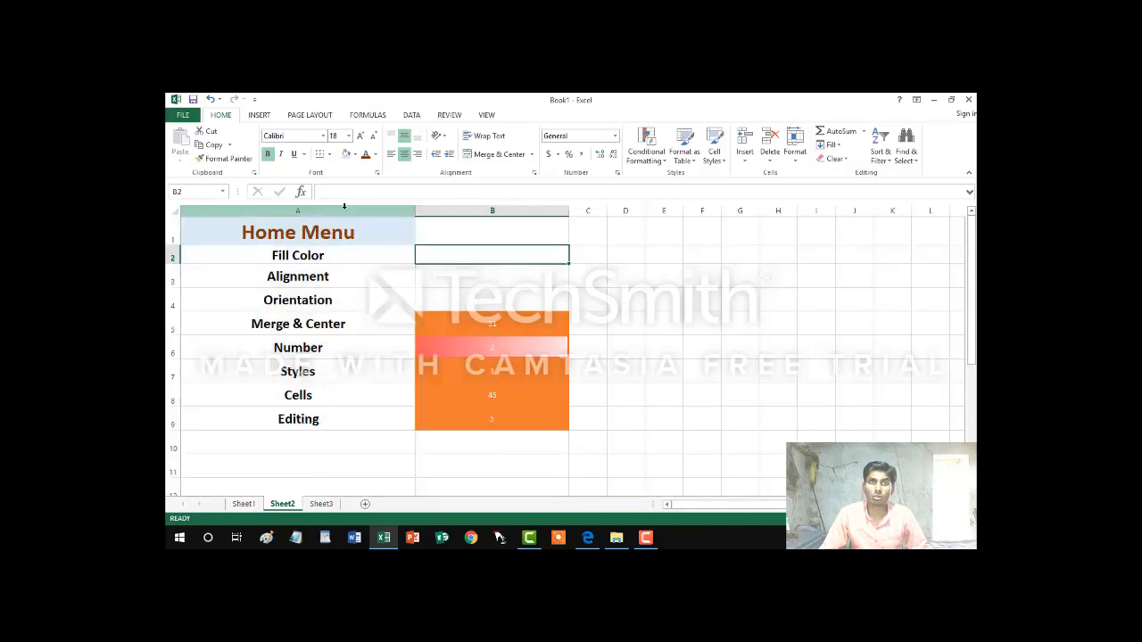
left_click(346, 208)
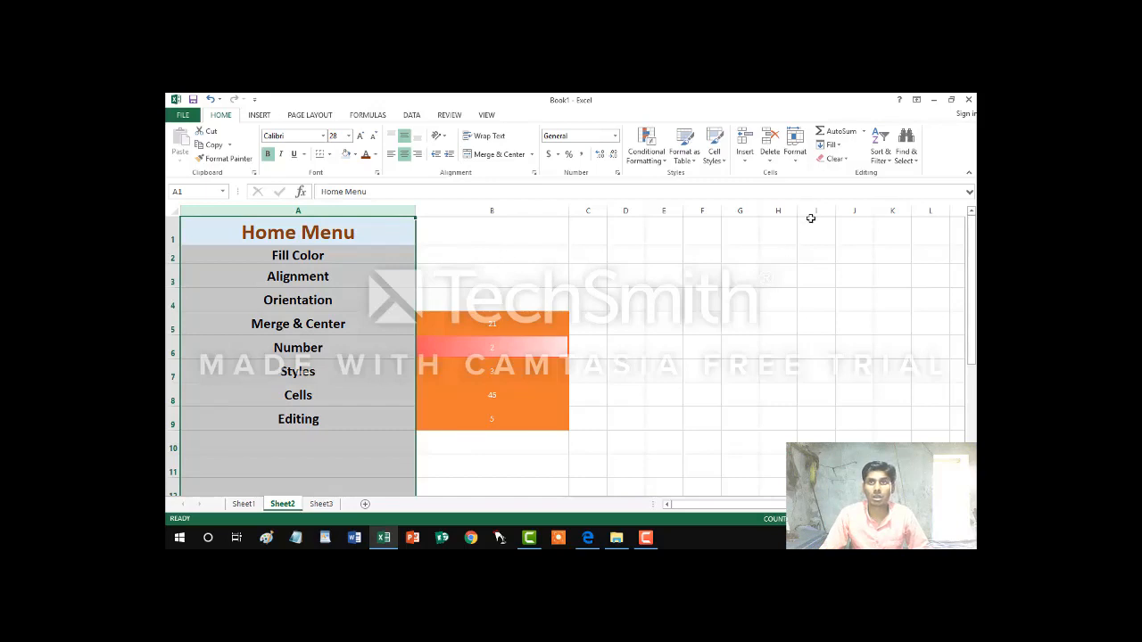
left_click(495, 262)
left_click(168, 256)
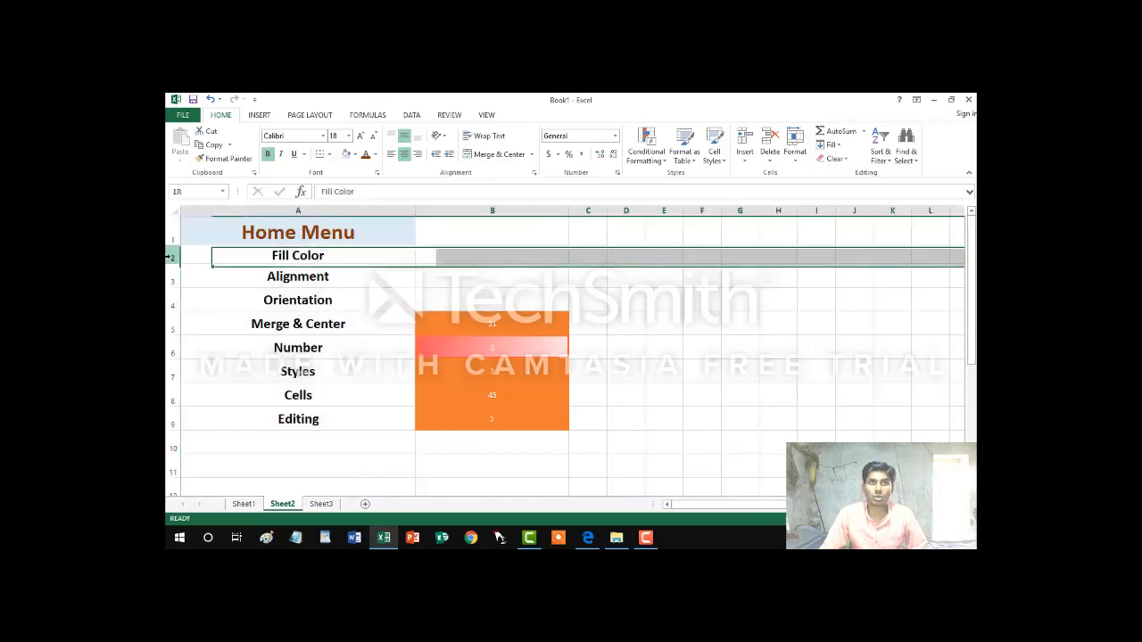
left_click(319, 229)
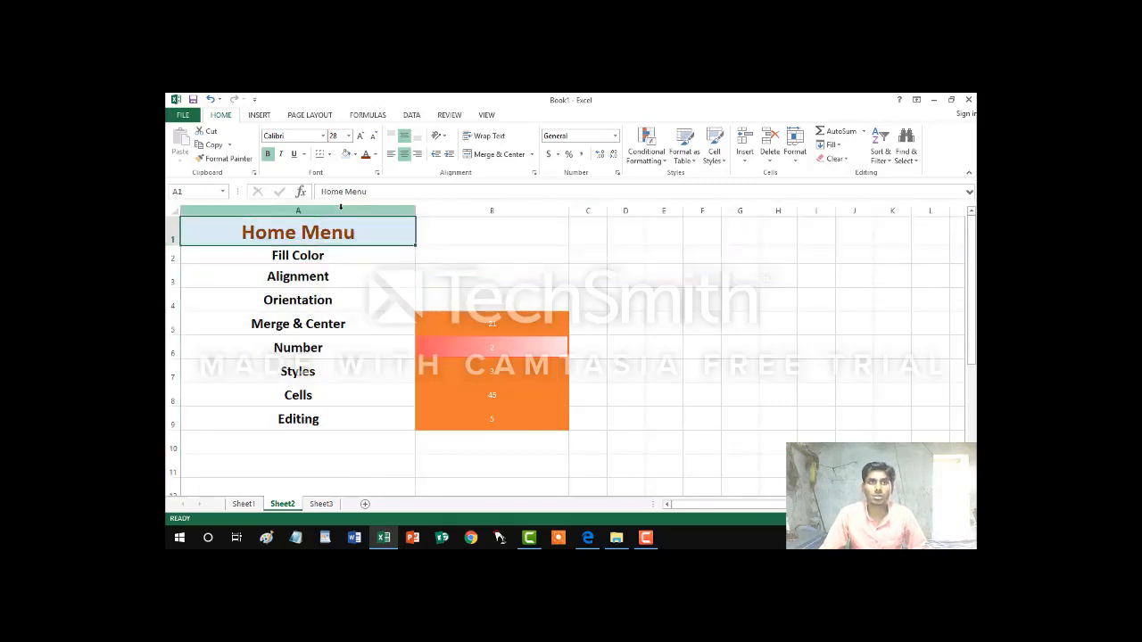
Insert a blank sheet column before the Home Menu column A and undo the insertion.
left_click(340, 207)
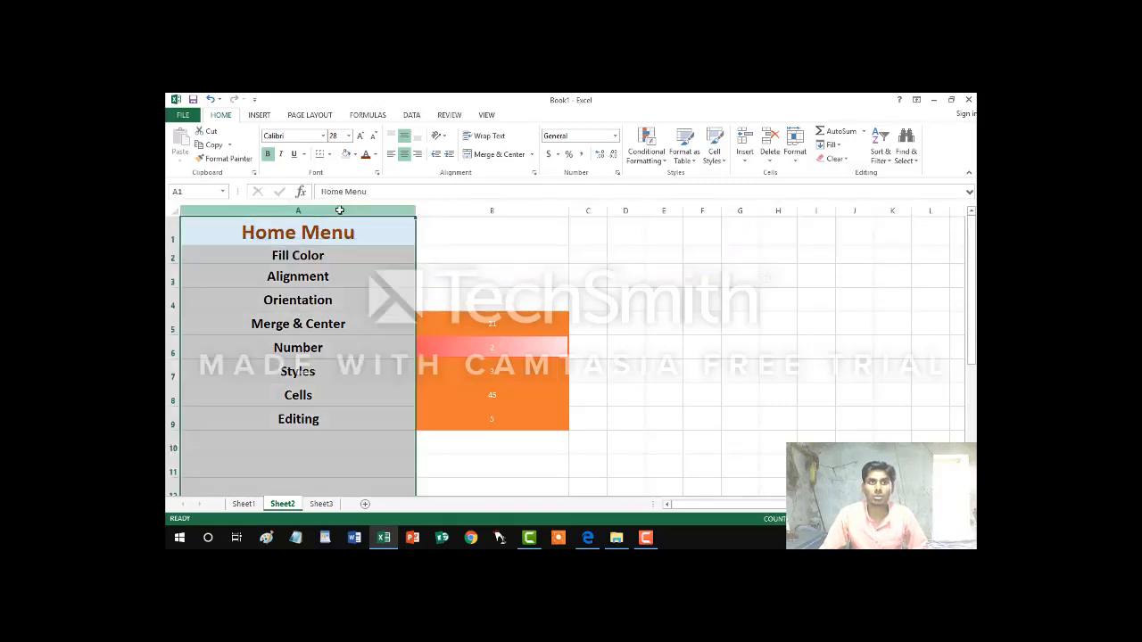
left_click(746, 162)
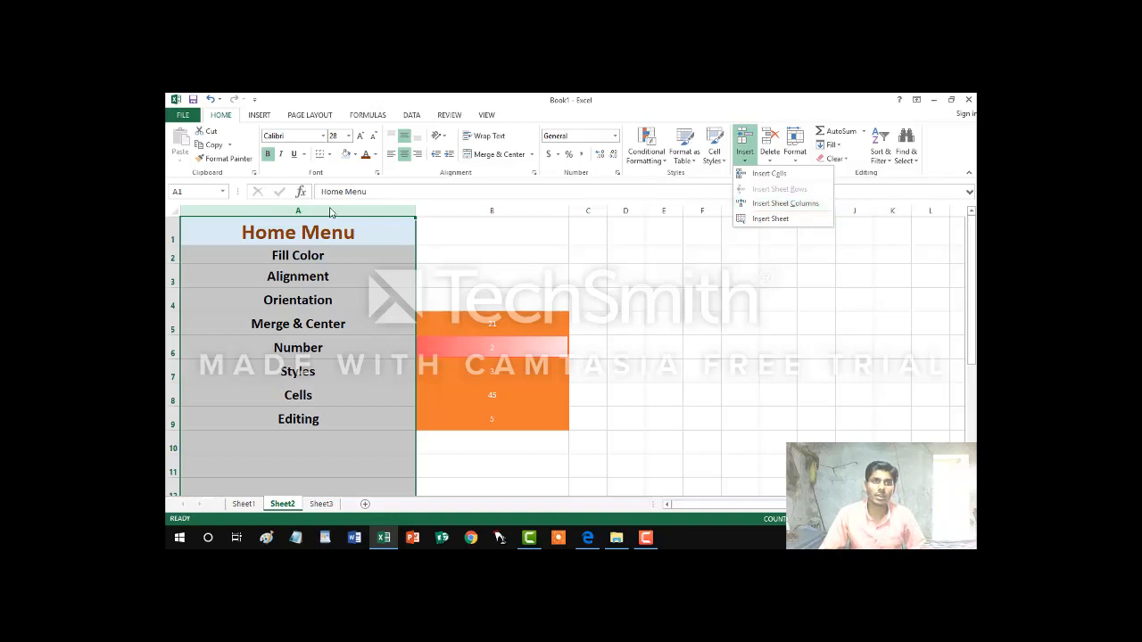
left_click(779, 205)
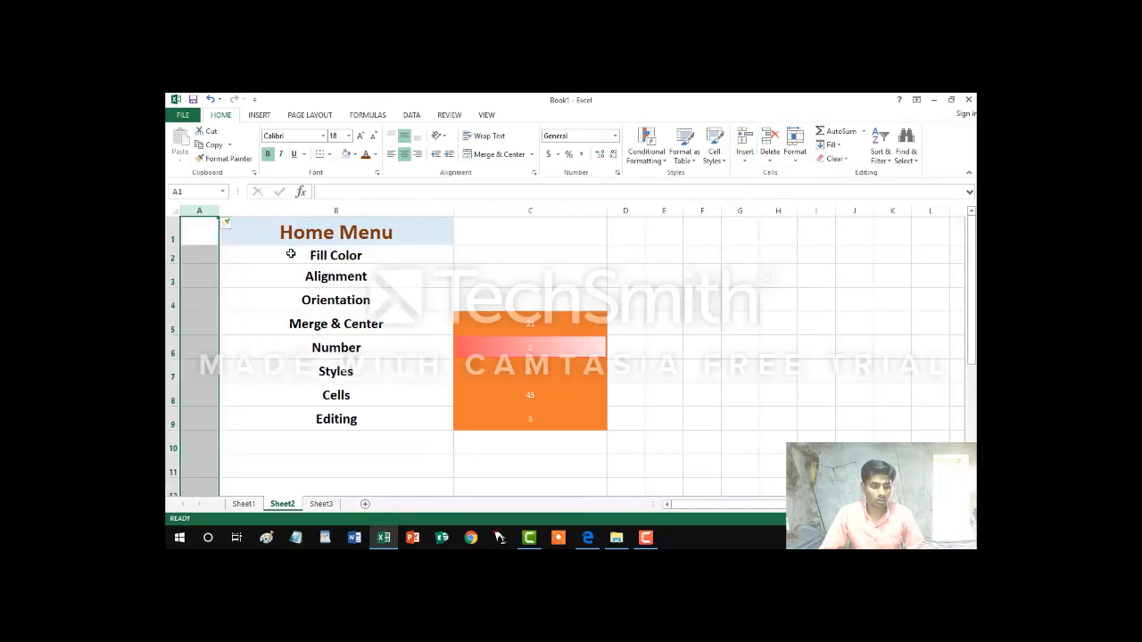
key("ctrl+z")
Insert a blank sheet column before column B, between the labels and the values, and undo it.
left_click(470, 209)
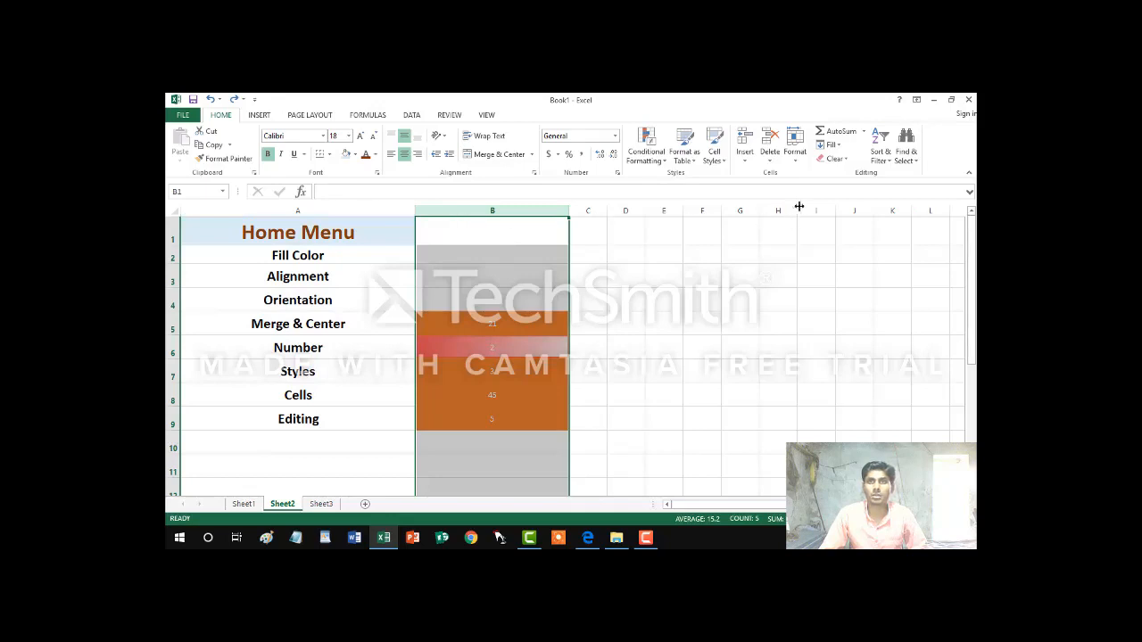
left_click(745, 159)
left_click(775, 204)
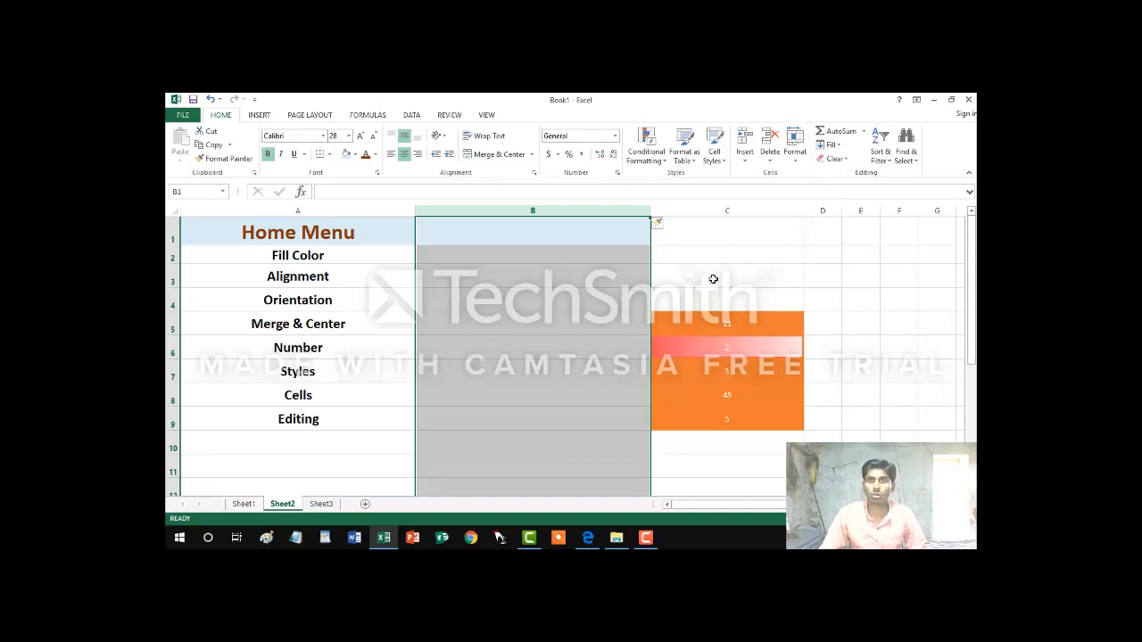
left_click(704, 284)
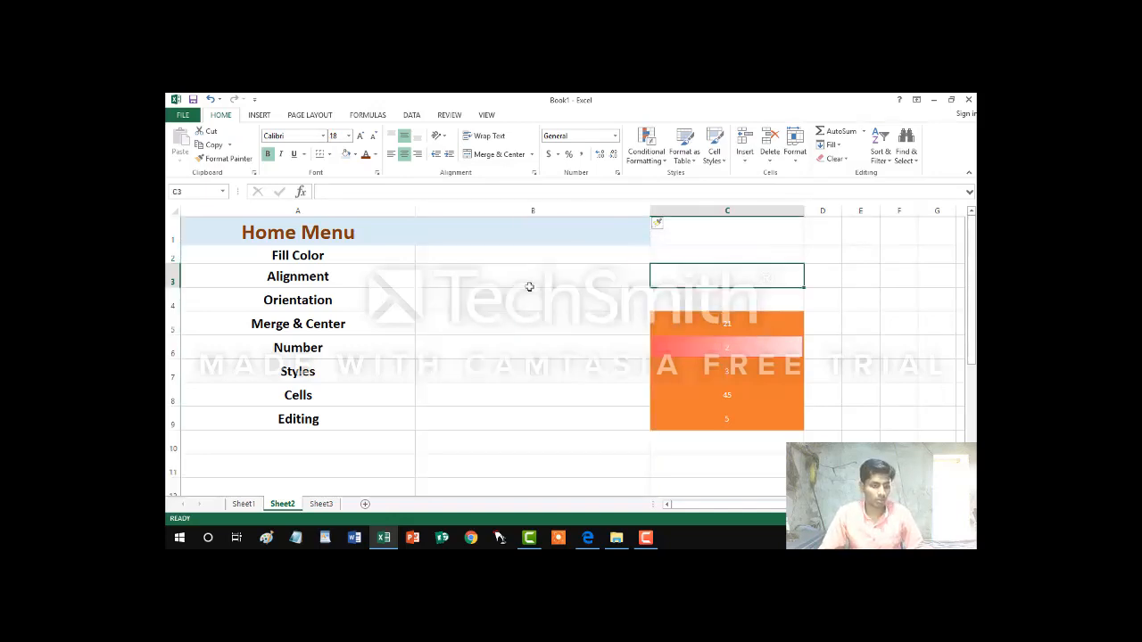
key("ctrl+z")
Insert a blank sheet row above the Home Menu heading in row 1.
left_click(170, 237)
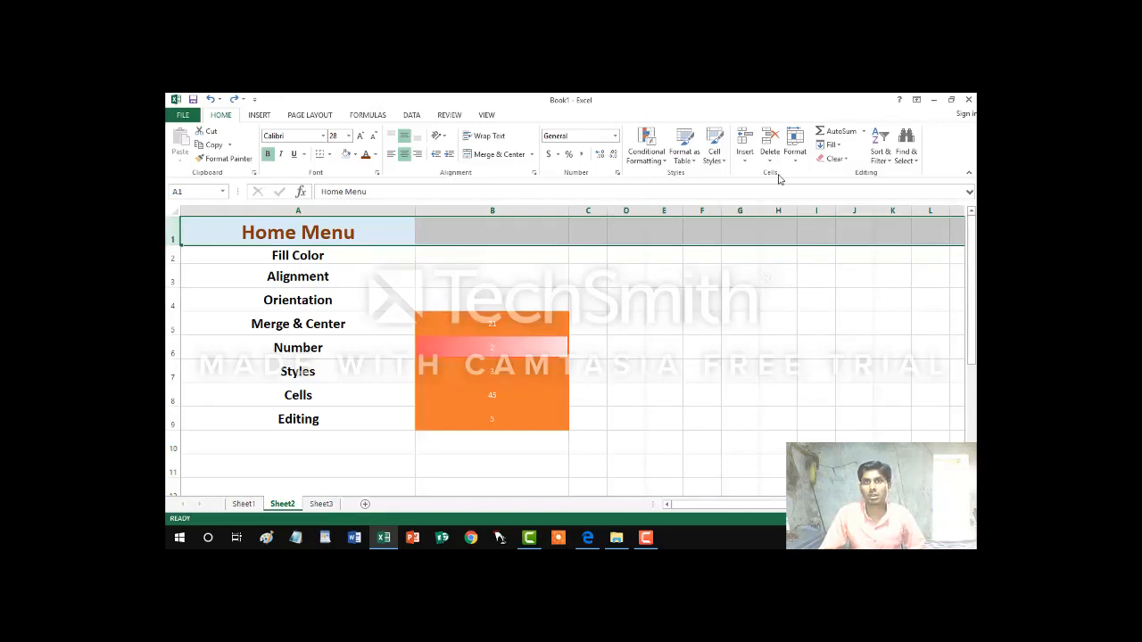
left_click(745, 154)
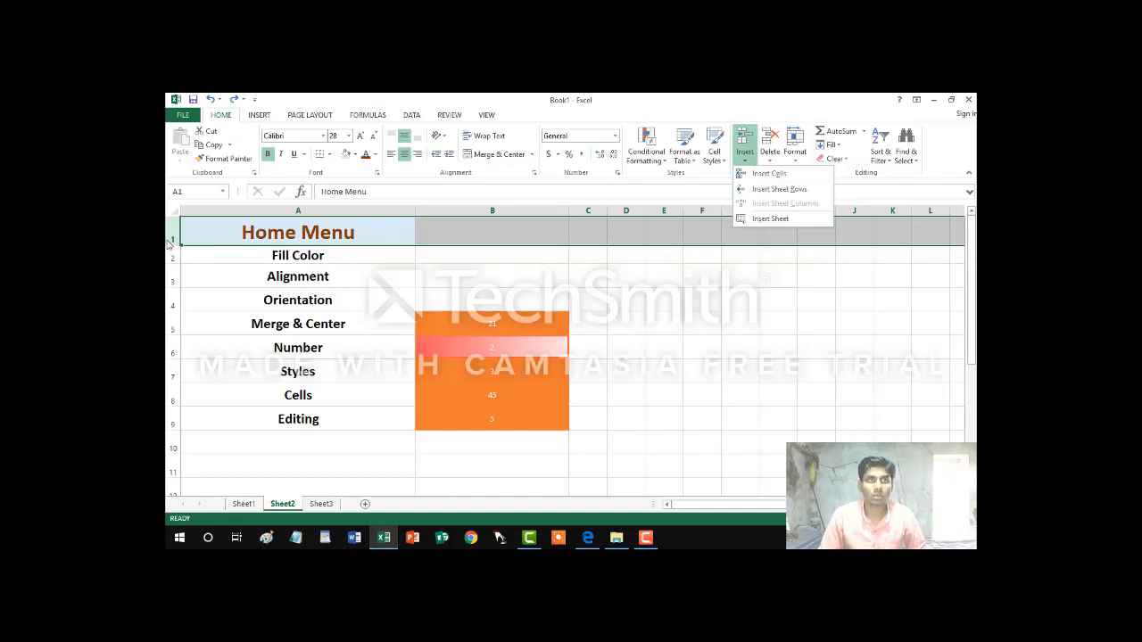
left_click(767, 193)
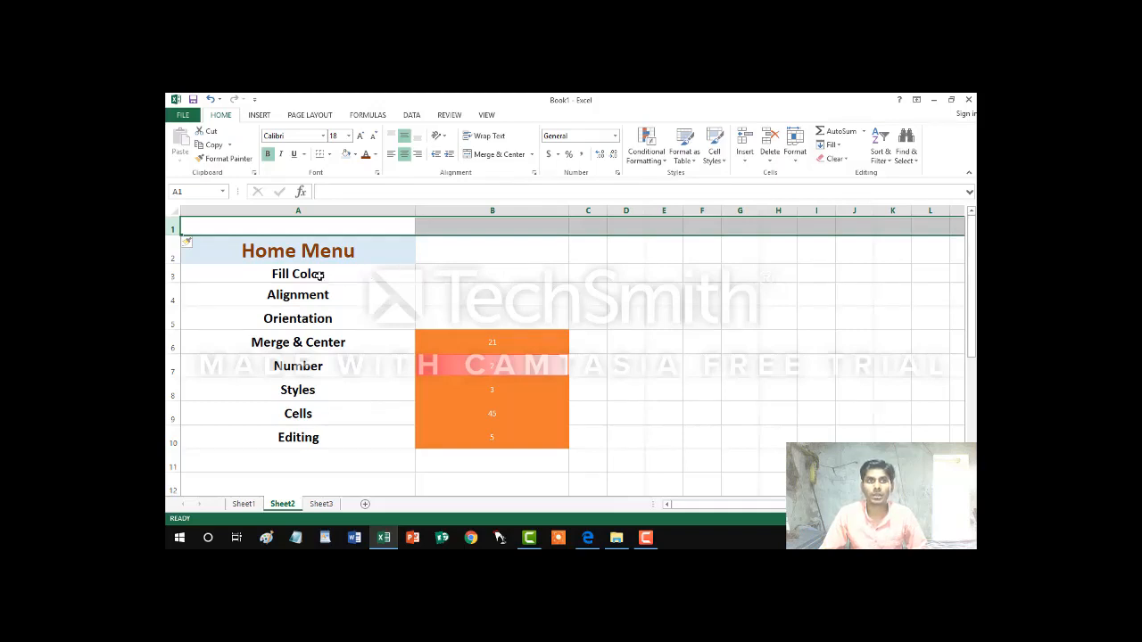
left_click(562, 273)
Delete sheet column A containing the Home Menu labels and undo the deletion.
left_click(172, 229)
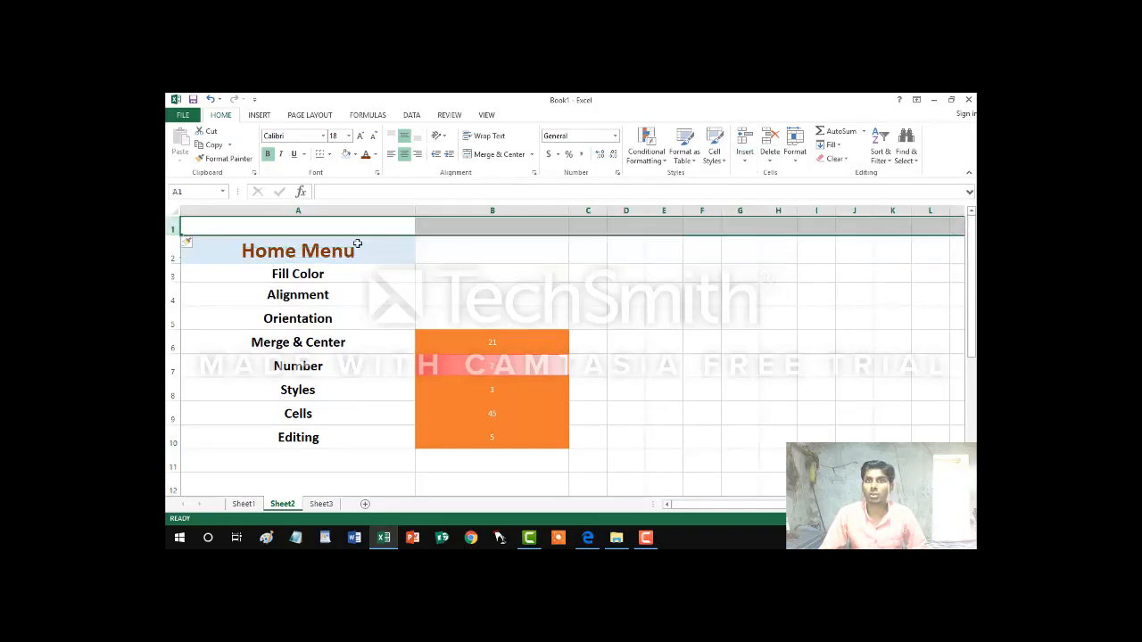
left_click(769, 153)
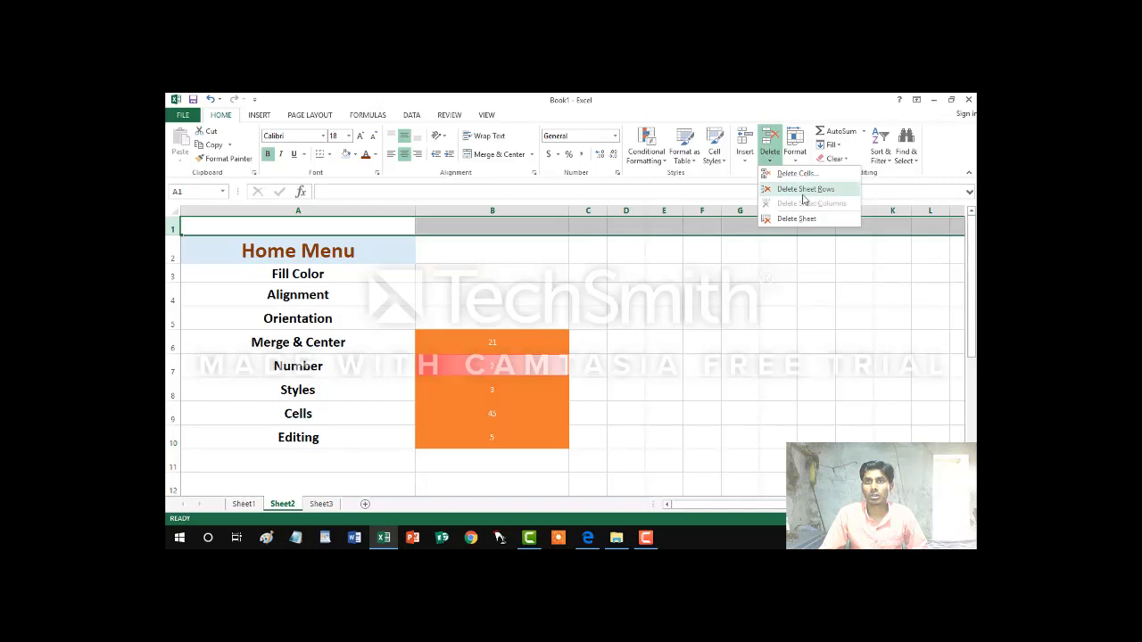
left_click(344, 212)
left_click(344, 212)
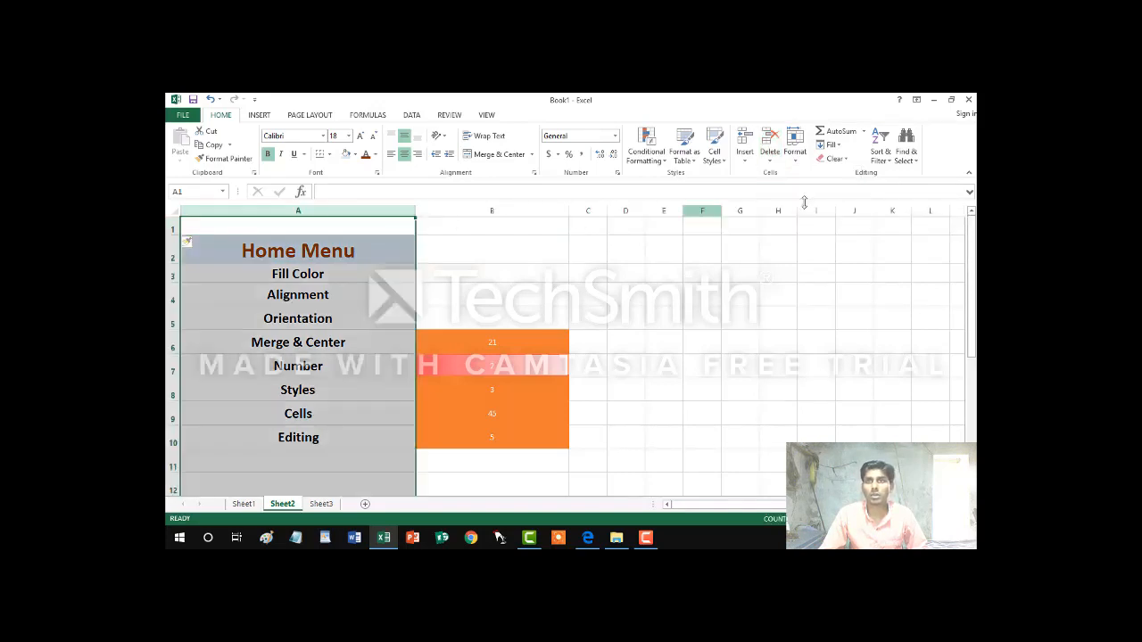
left_click(773, 166)
left_click(807, 204)
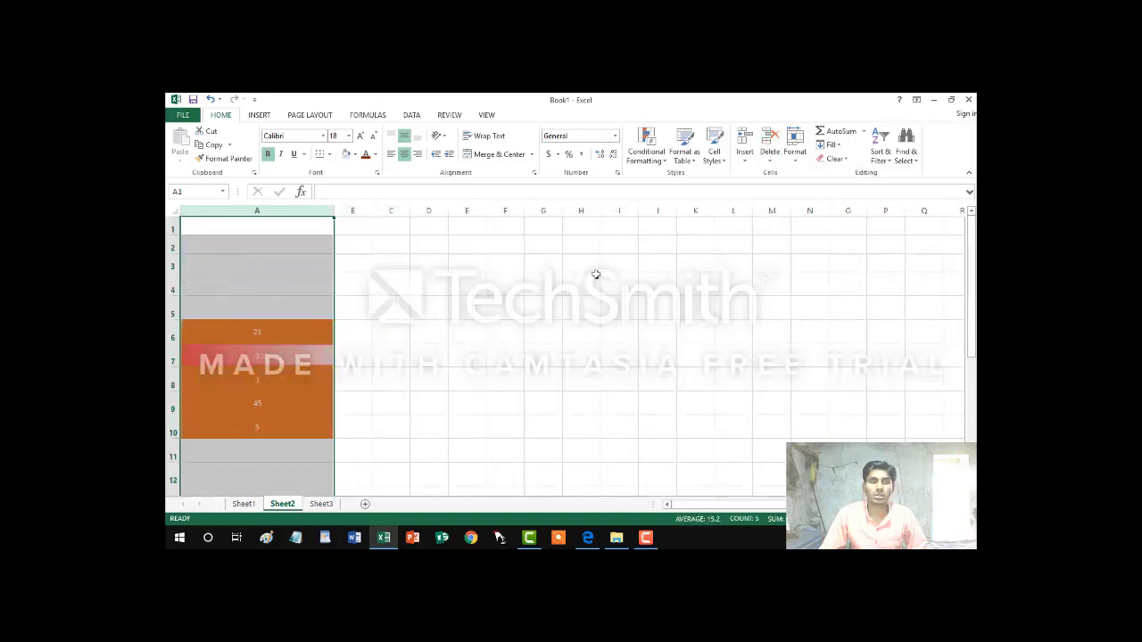
key("ctrl+z")
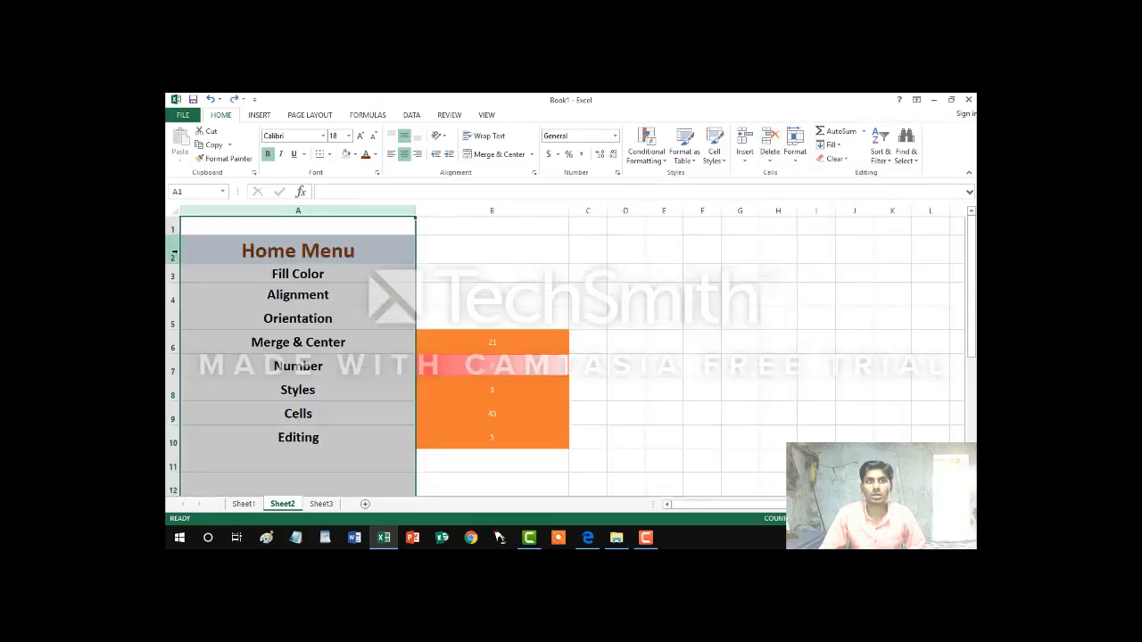
Delete sheet row 2 containing the Home Menu heading and undo the deletion.
left_click(174, 256)
left_click(770, 153)
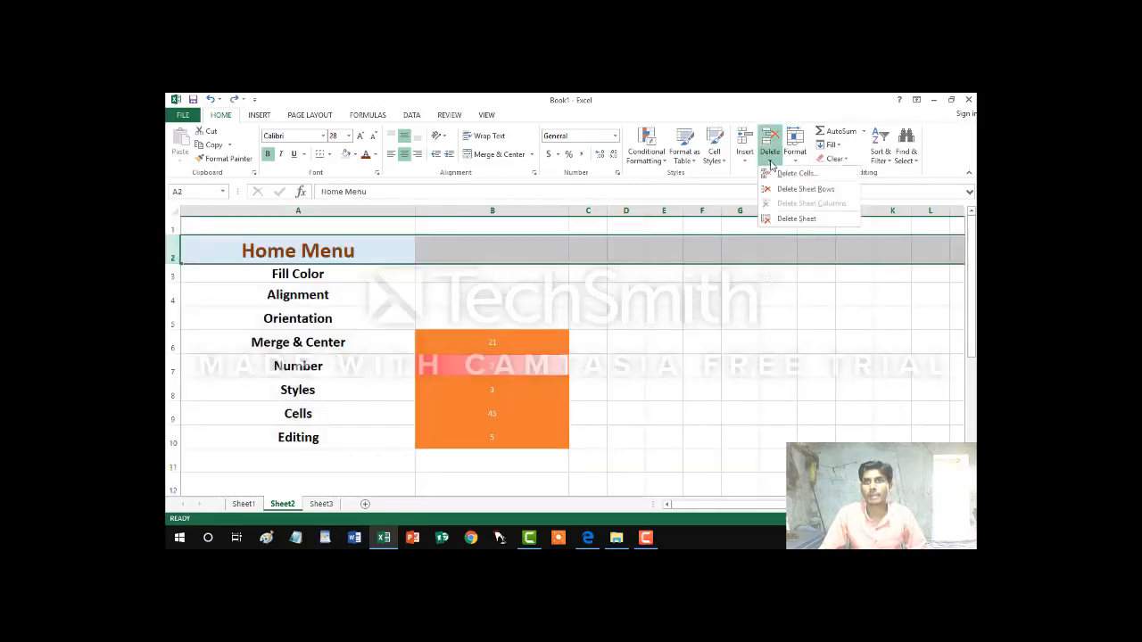
left_click(739, 295)
left_click(773, 140)
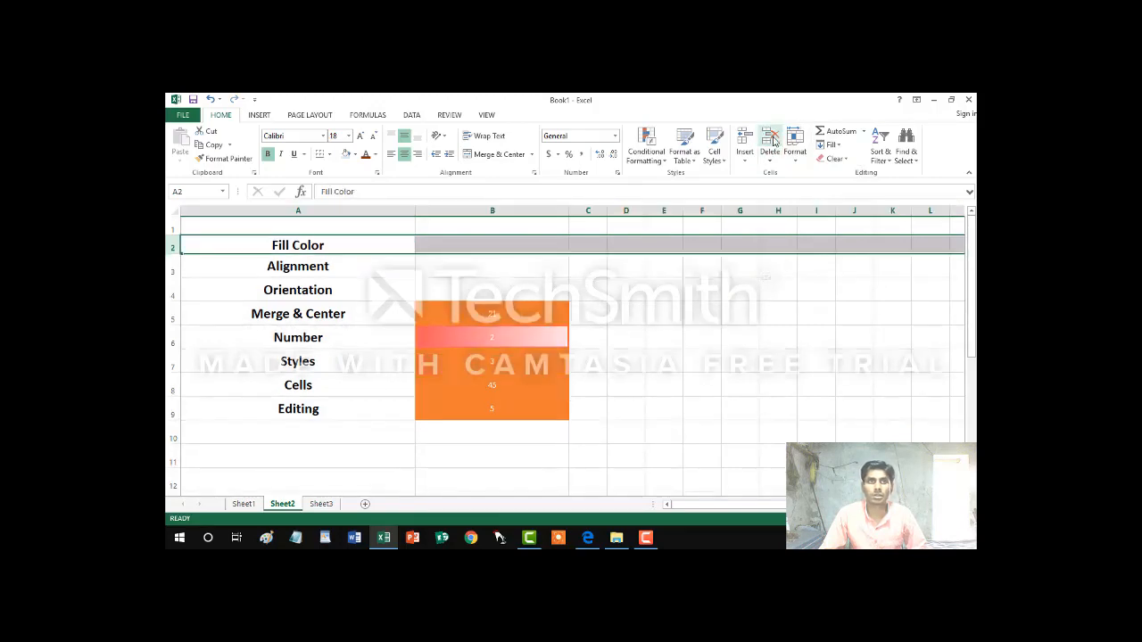
key("ctrl+z")
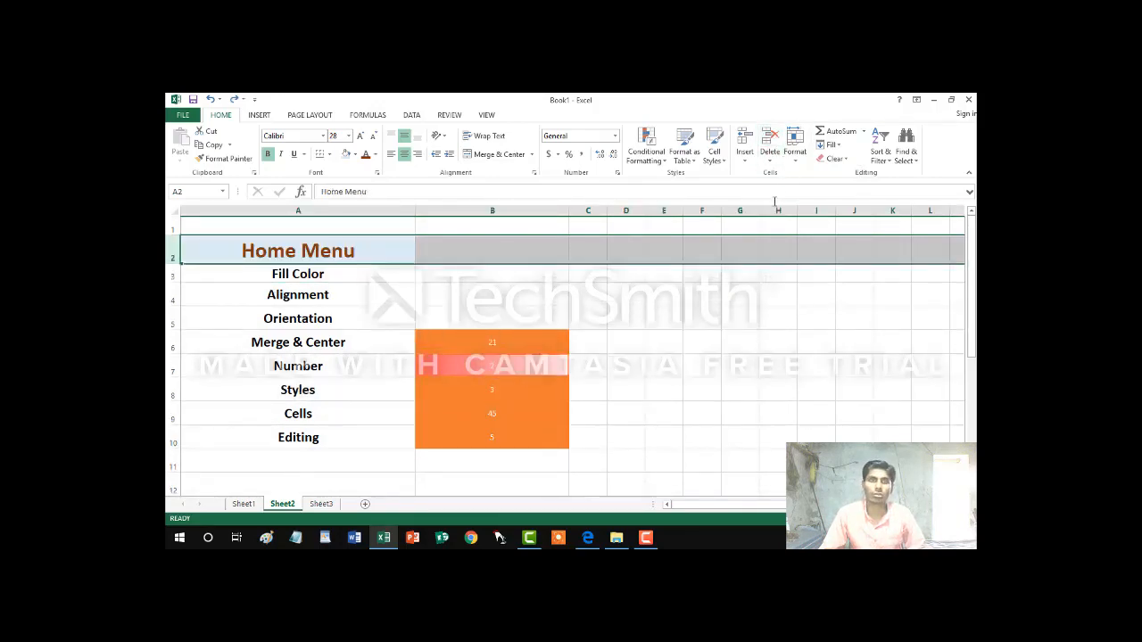
left_click(678, 291)
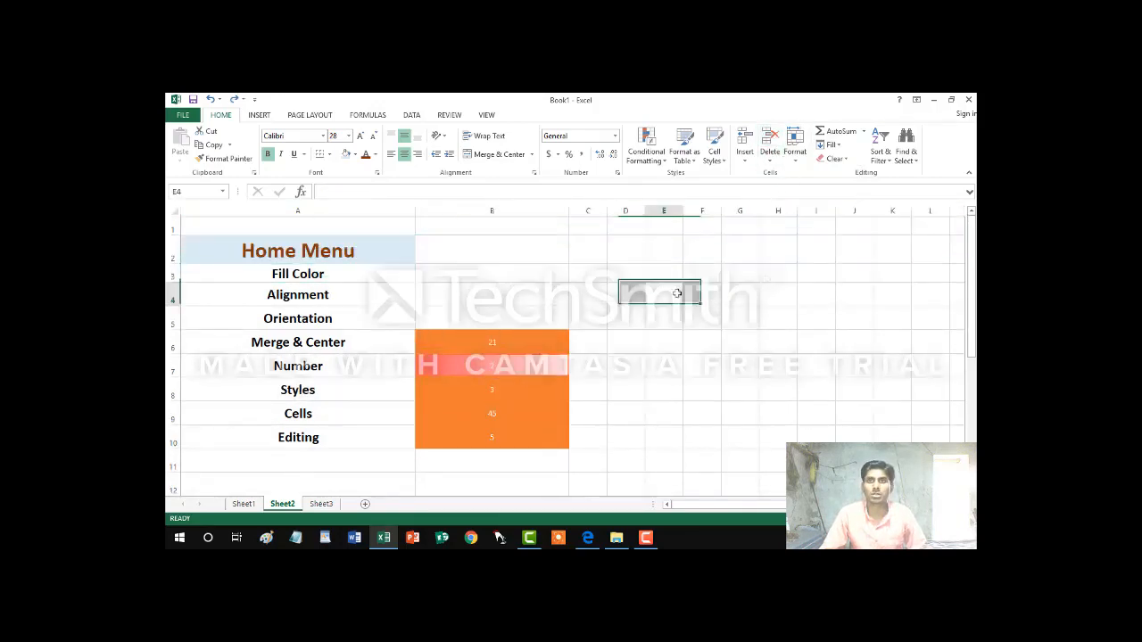
left_click(744, 151)
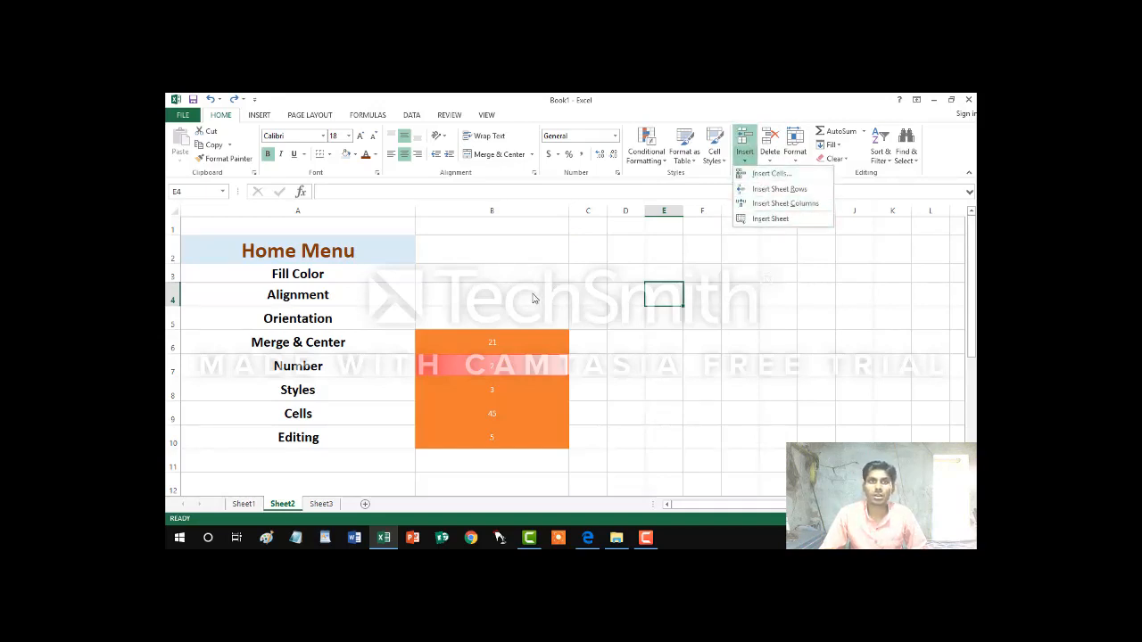
left_click(540, 322)
Insert a blank cell at the value beside Merge & Center, shifting cells right, and undo the insertion.
left_click(504, 344)
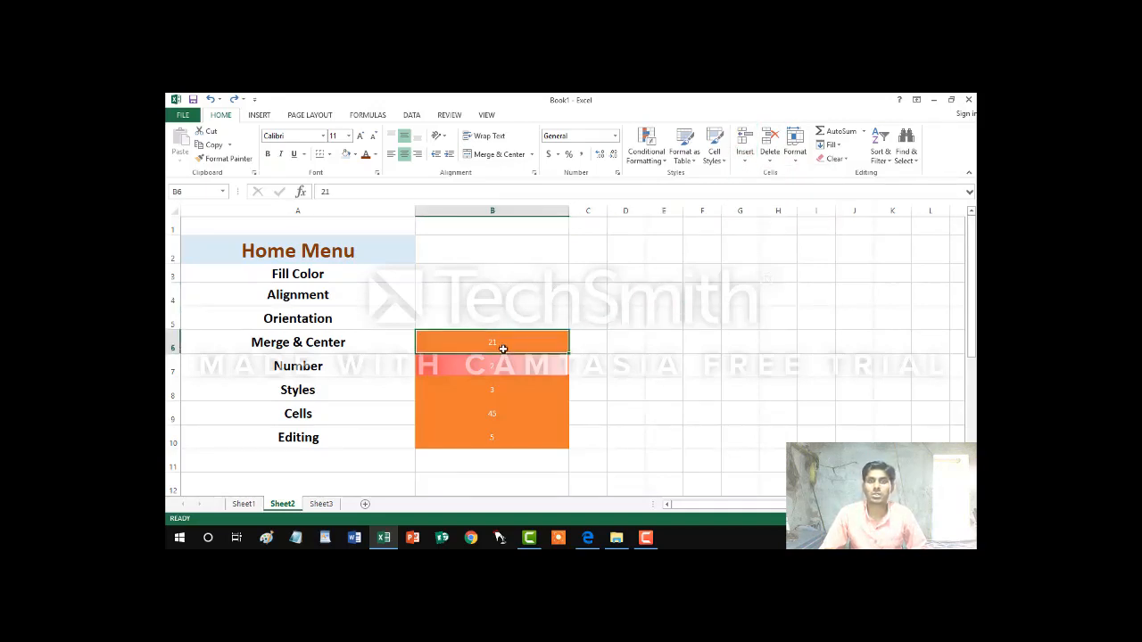
left_click(744, 158)
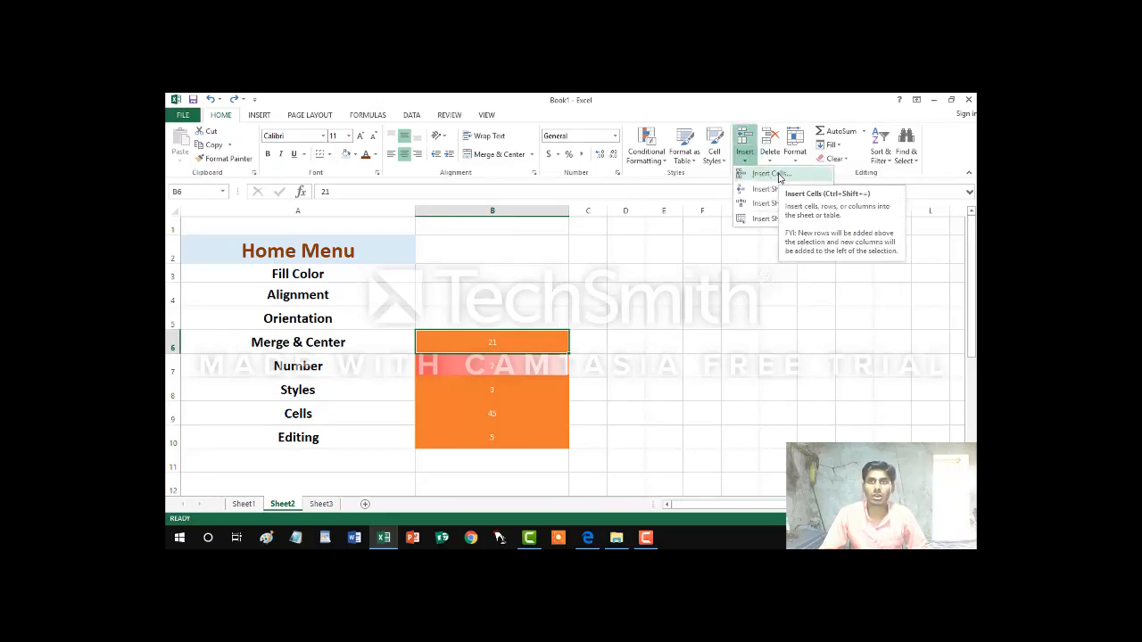
left_click(773, 174)
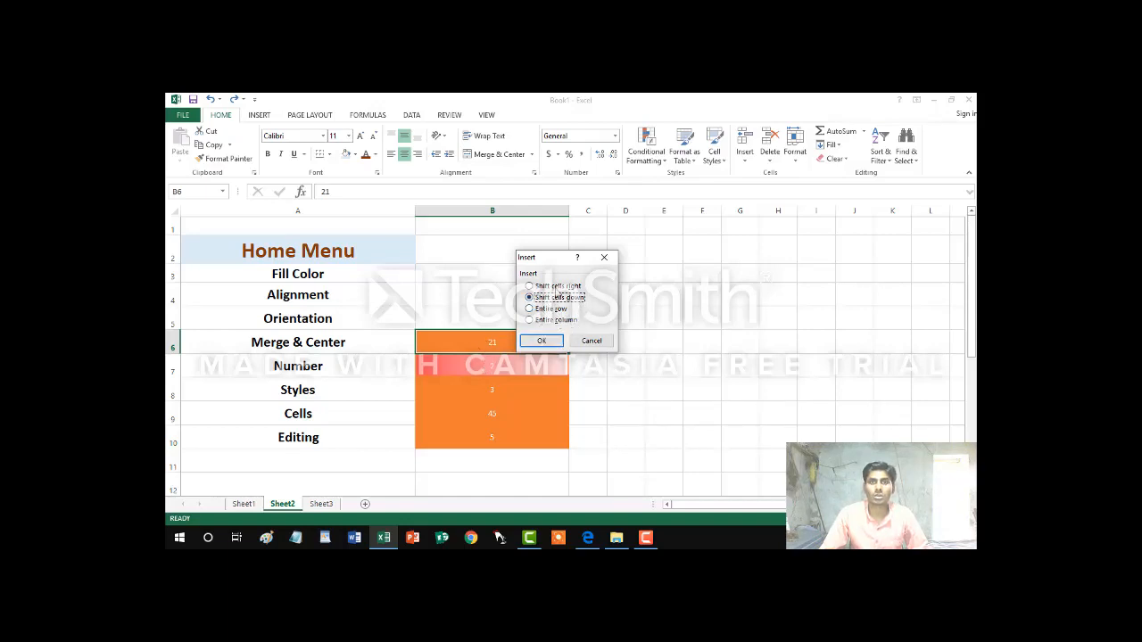
left_click(557, 286)
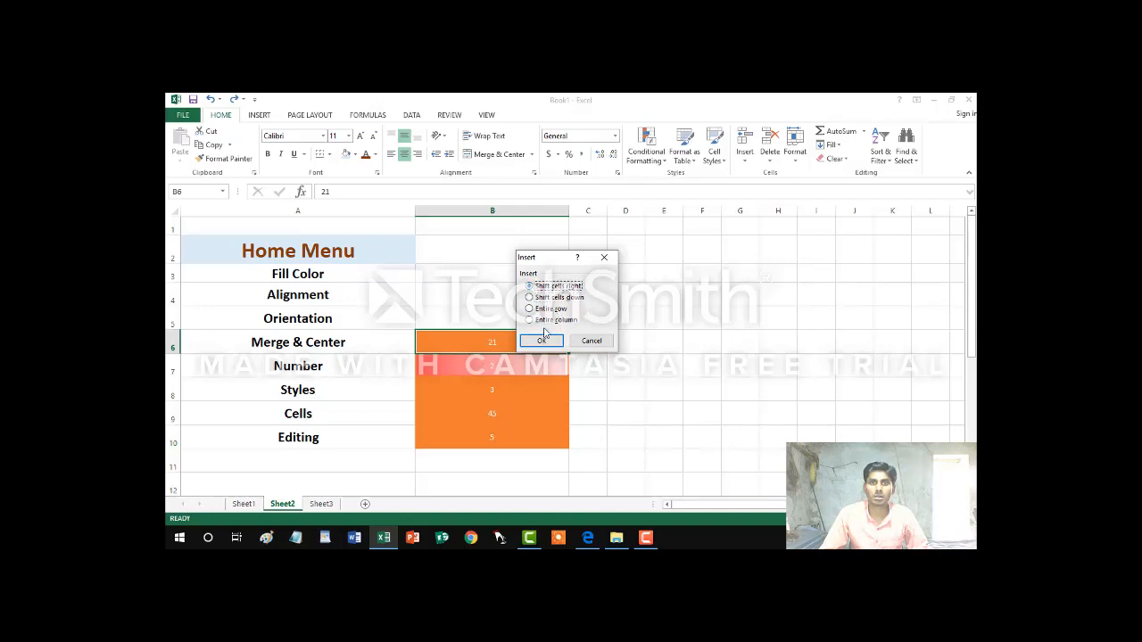
left_click(542, 341)
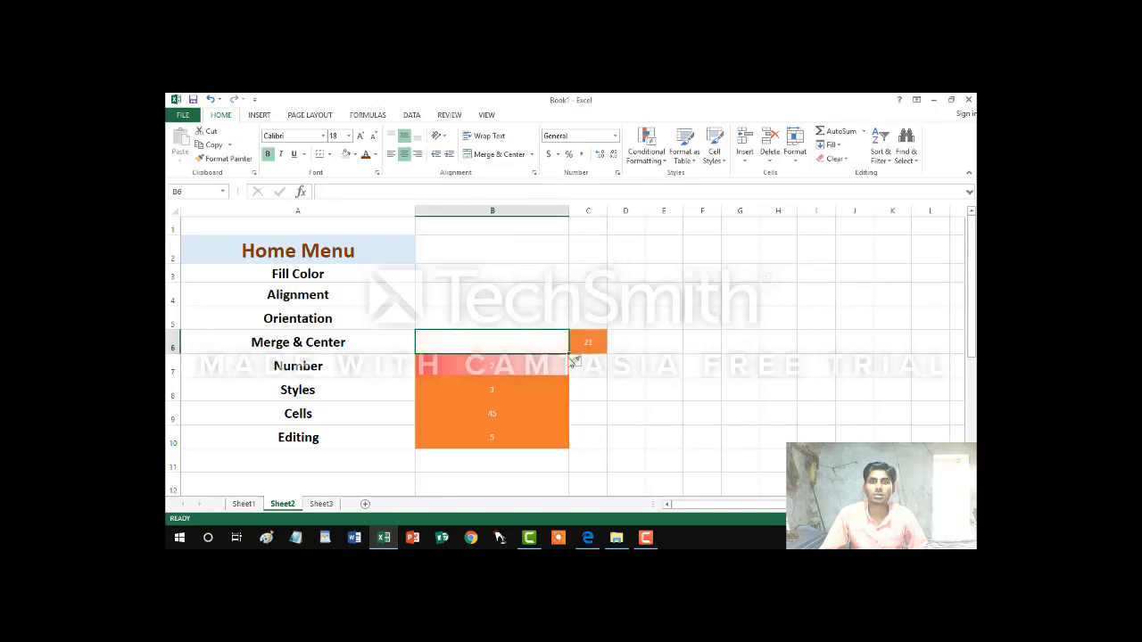
key("ctrl+z")
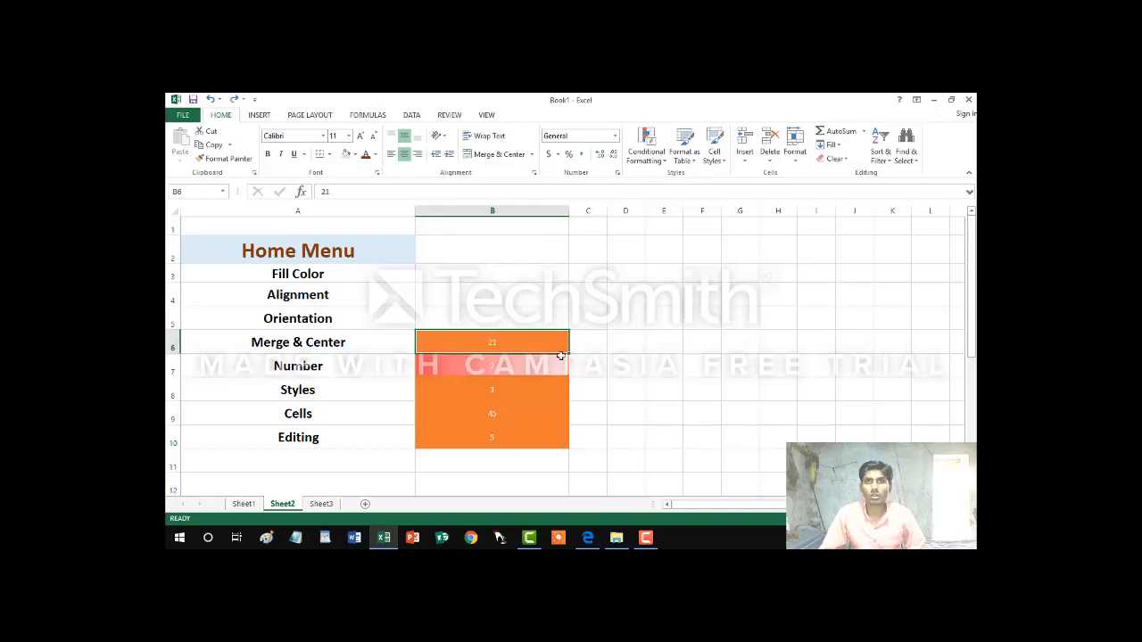
left_click(748, 166)
left_click(746, 166)
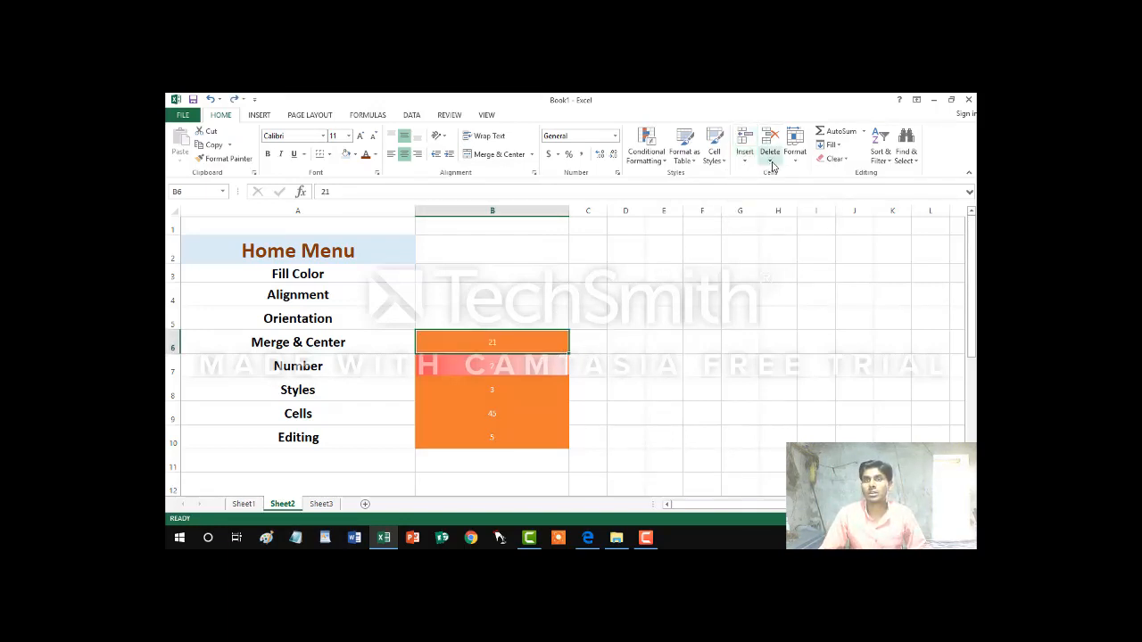
left_click(772, 165)
left_click(772, 165)
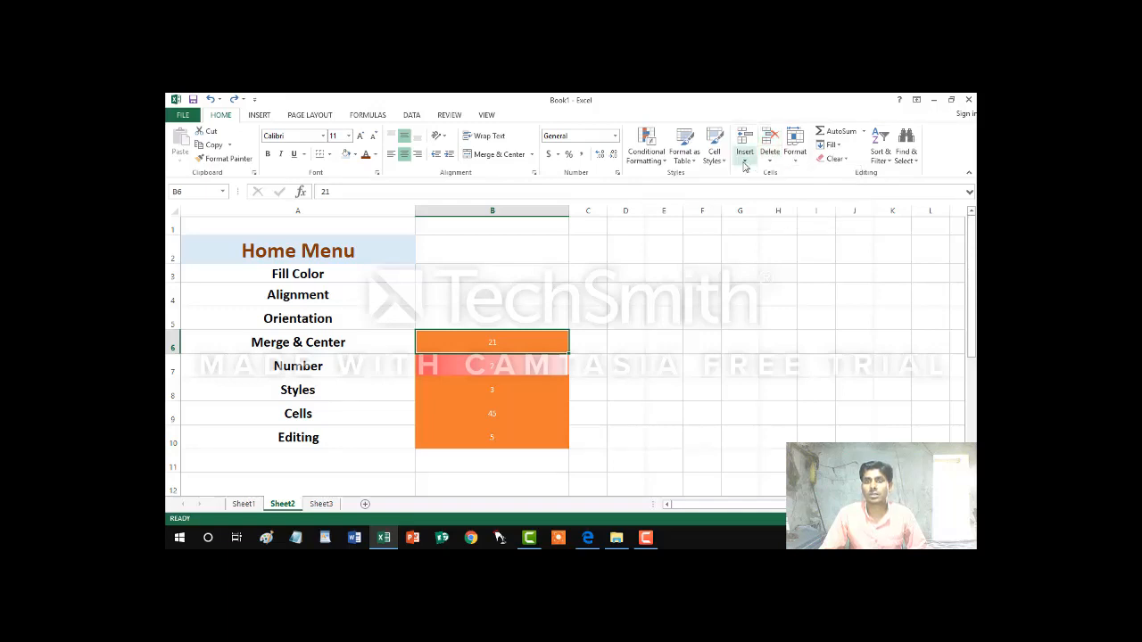
left_click(745, 160)
left_click(664, 294)
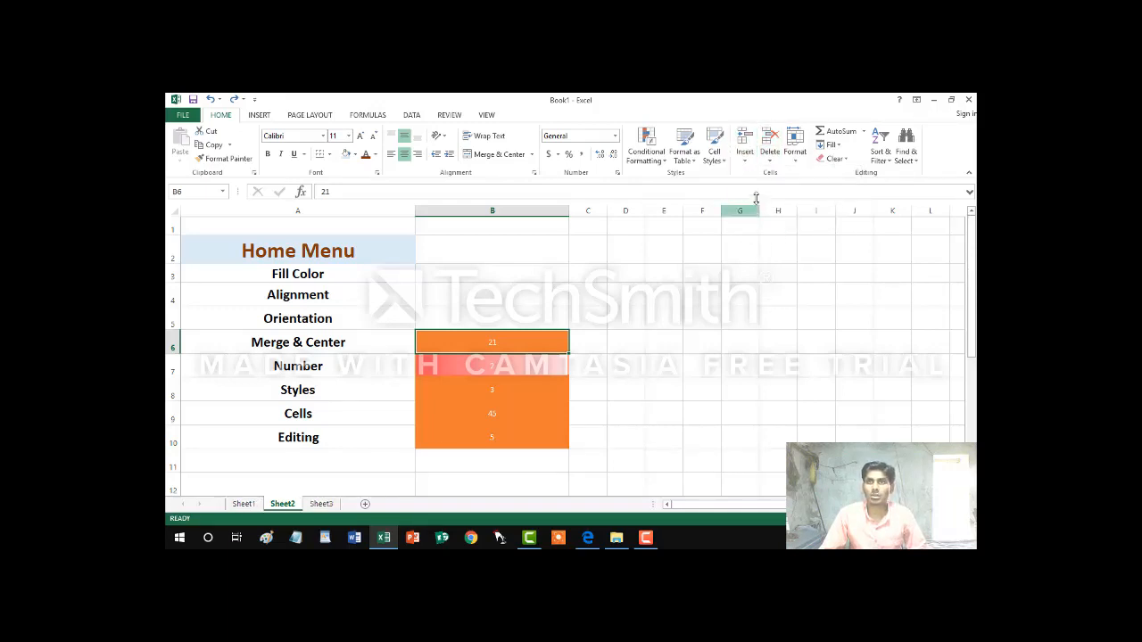
Insert a new worksheet before Sheet2 and another new worksheet directly after Sheet2.
left_click(746, 161)
left_click(769, 219)
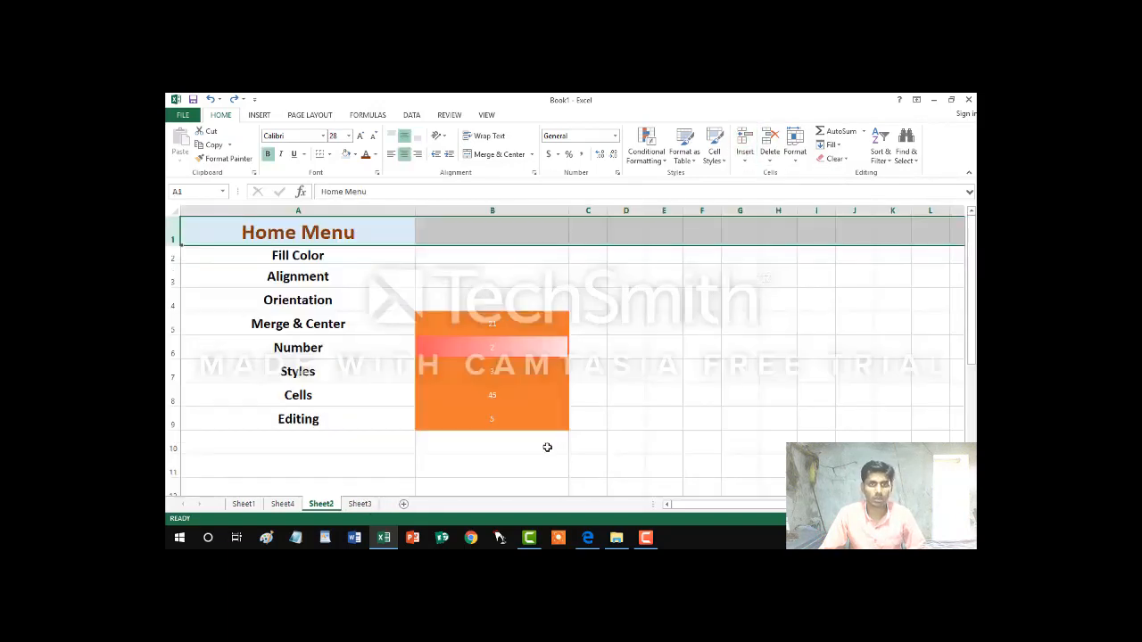
left_click(405, 505)
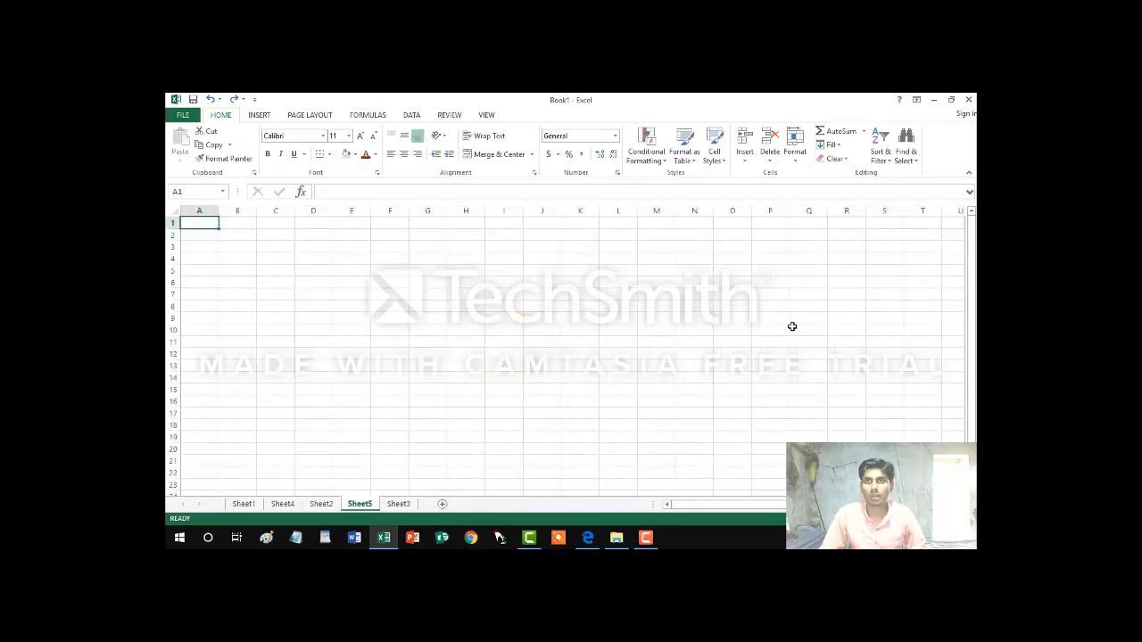
right_click(407, 506)
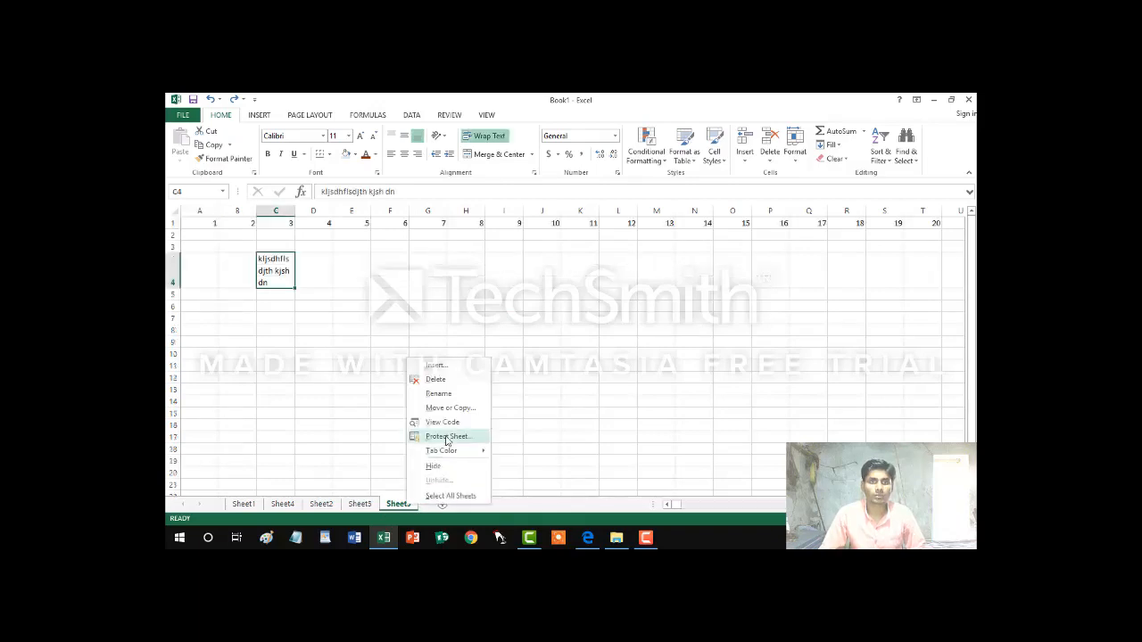
left_click(367, 504)
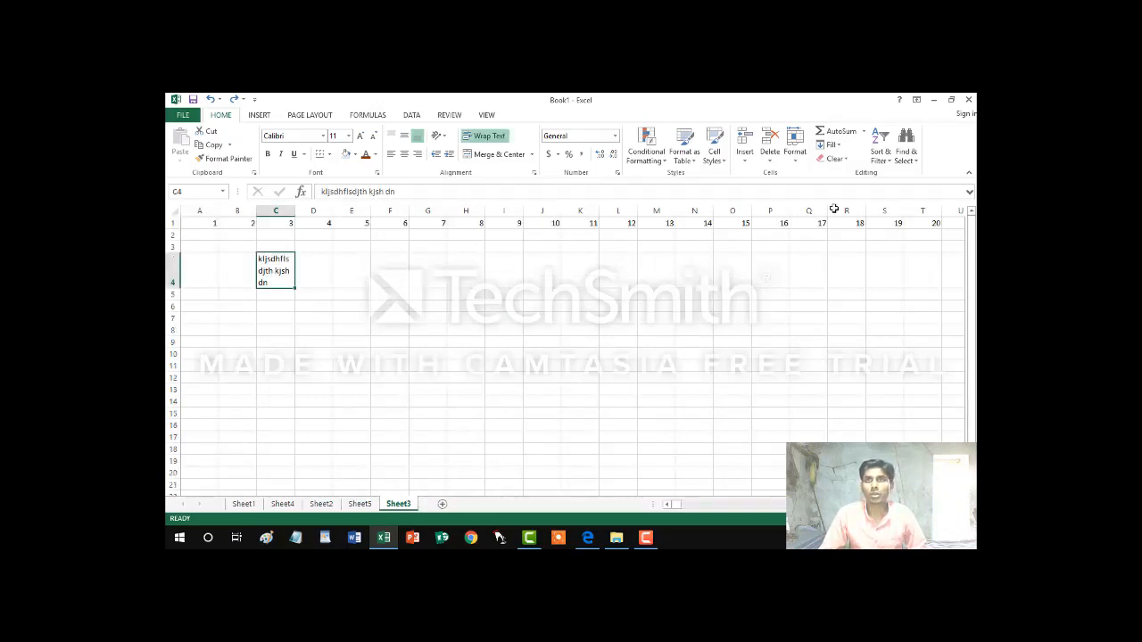
left_click(795, 156)
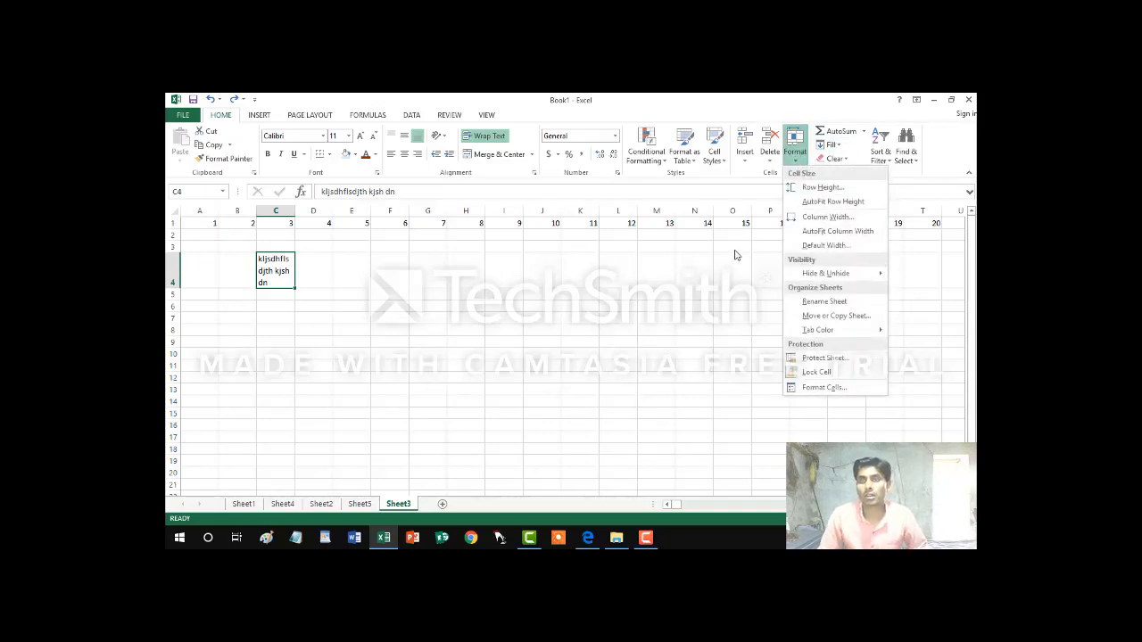
left_click(473, 327)
Return to Sheet2 and set the height of row 3, containing the Alignment label, to 40.
left_click(360, 508)
left_click(321, 505)
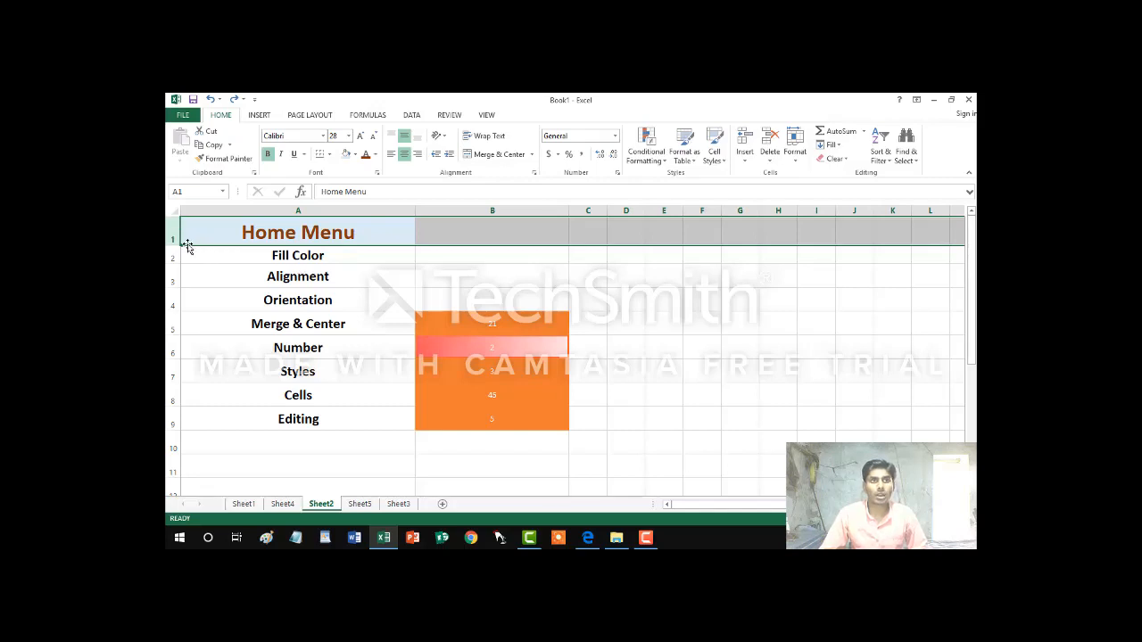
left_click(707, 282)
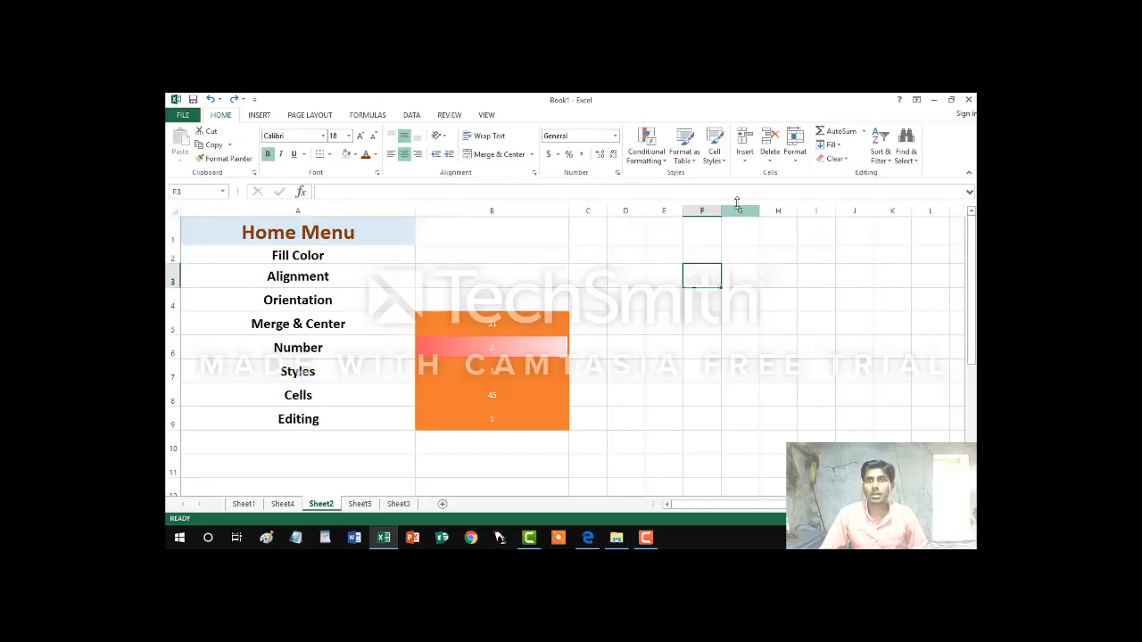
left_click(794, 143)
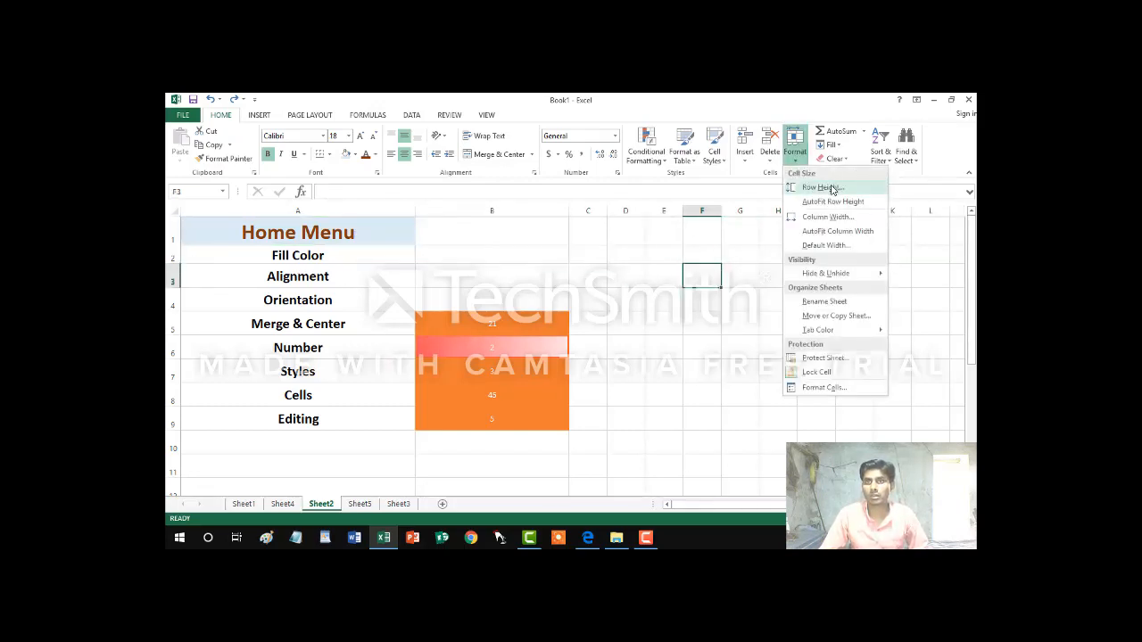
left_click(831, 188)
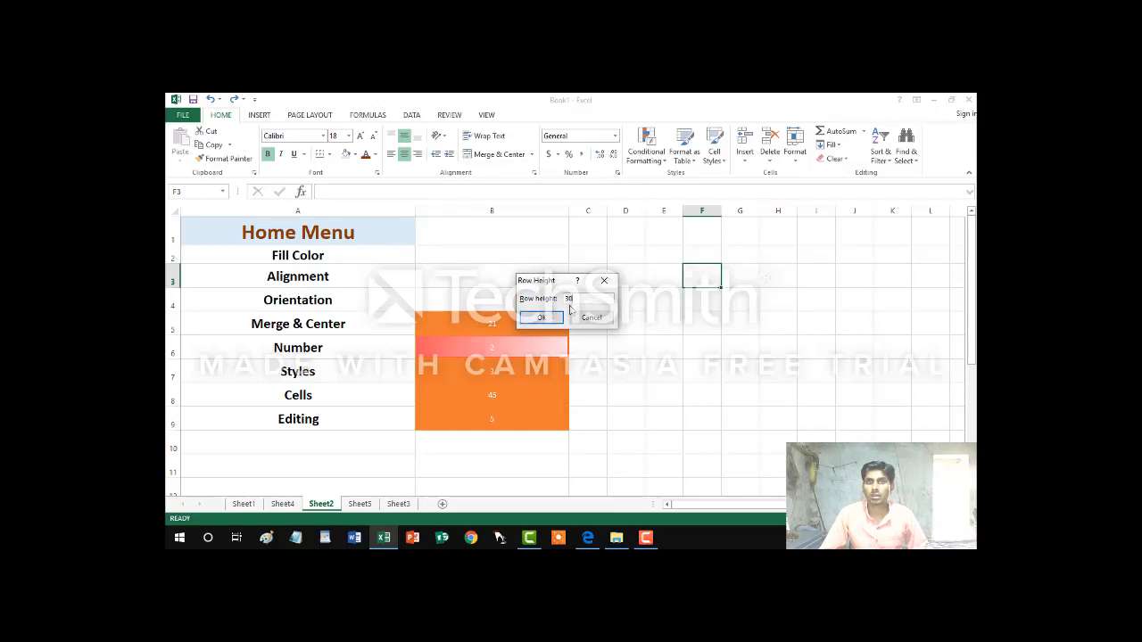
type("40")
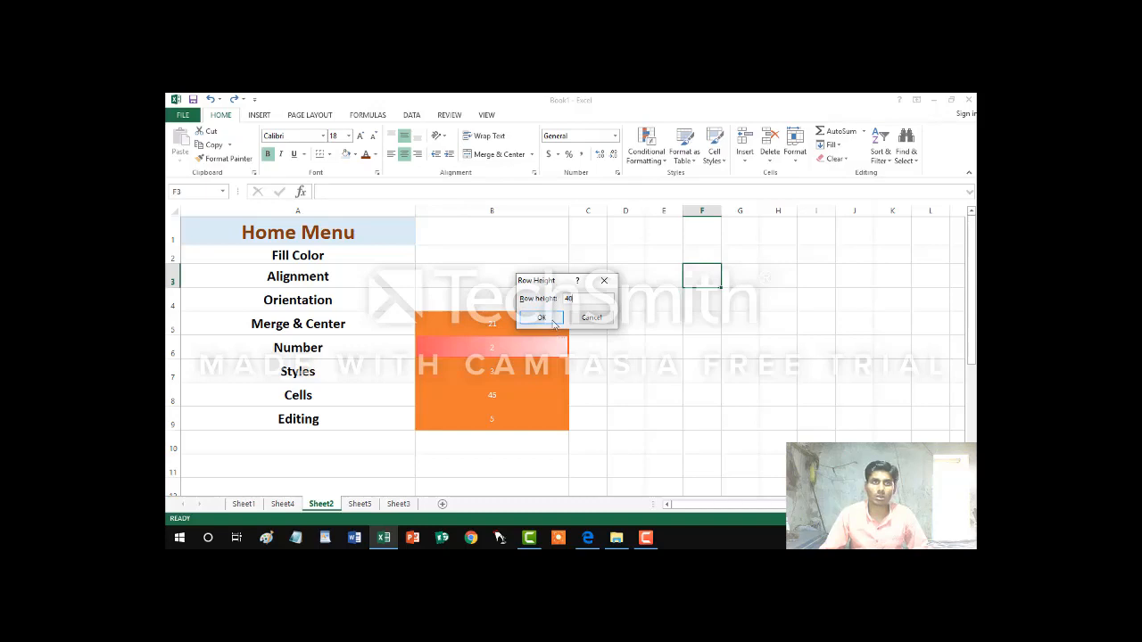
left_click(552, 319)
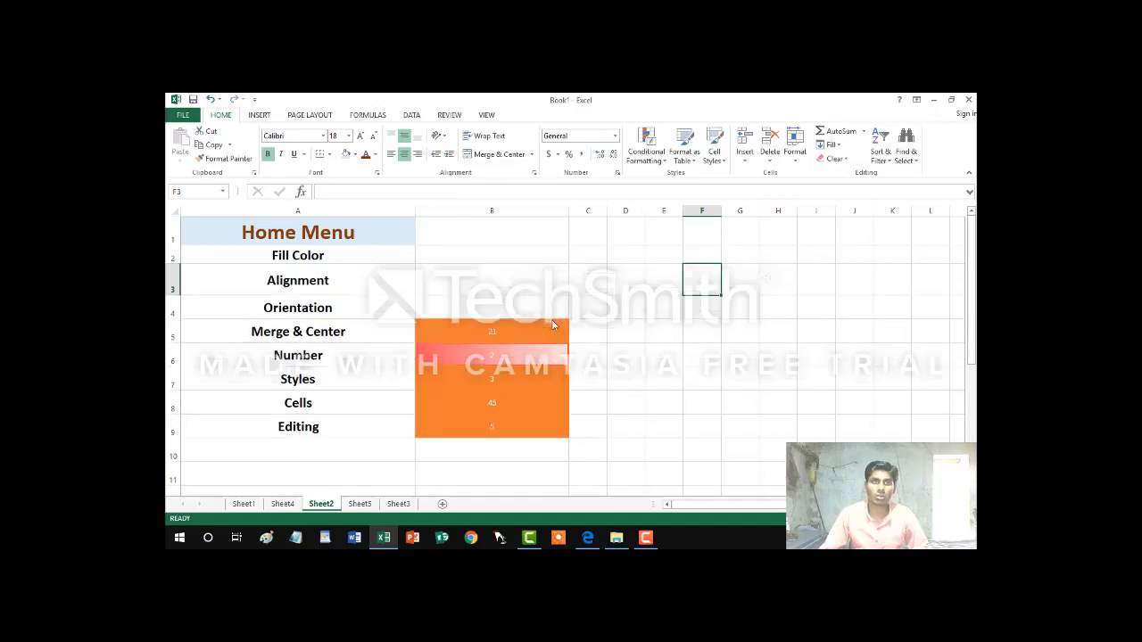
Set the row height of the whole Home Menu data range to 45 and undo the change.
left_click(393, 294)
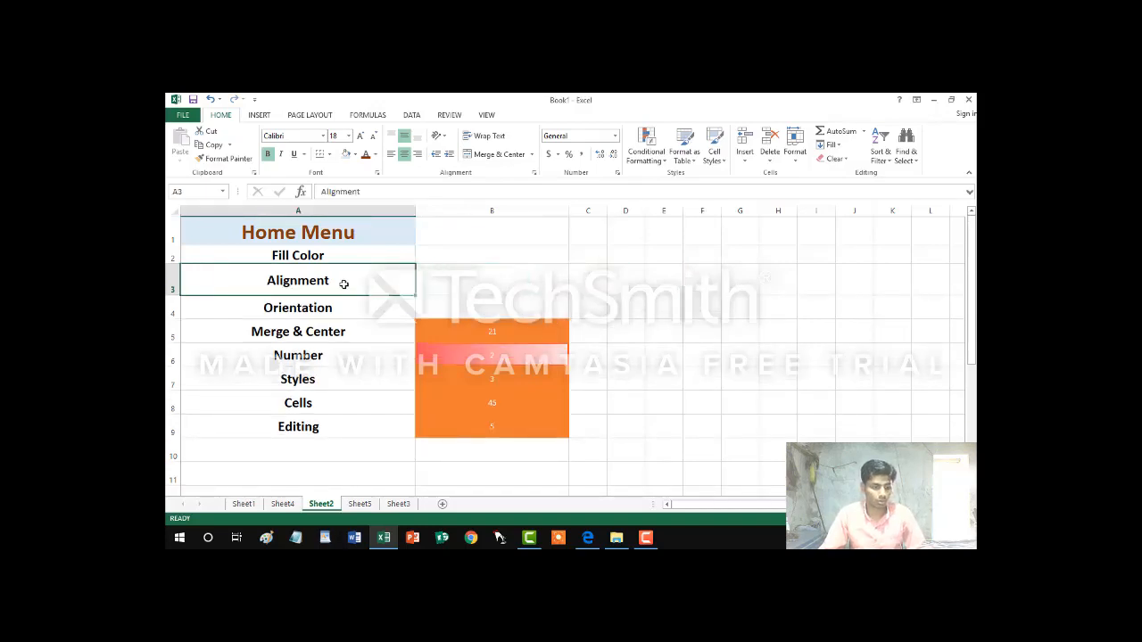
key("ctrl+a")
left_click(795, 164)
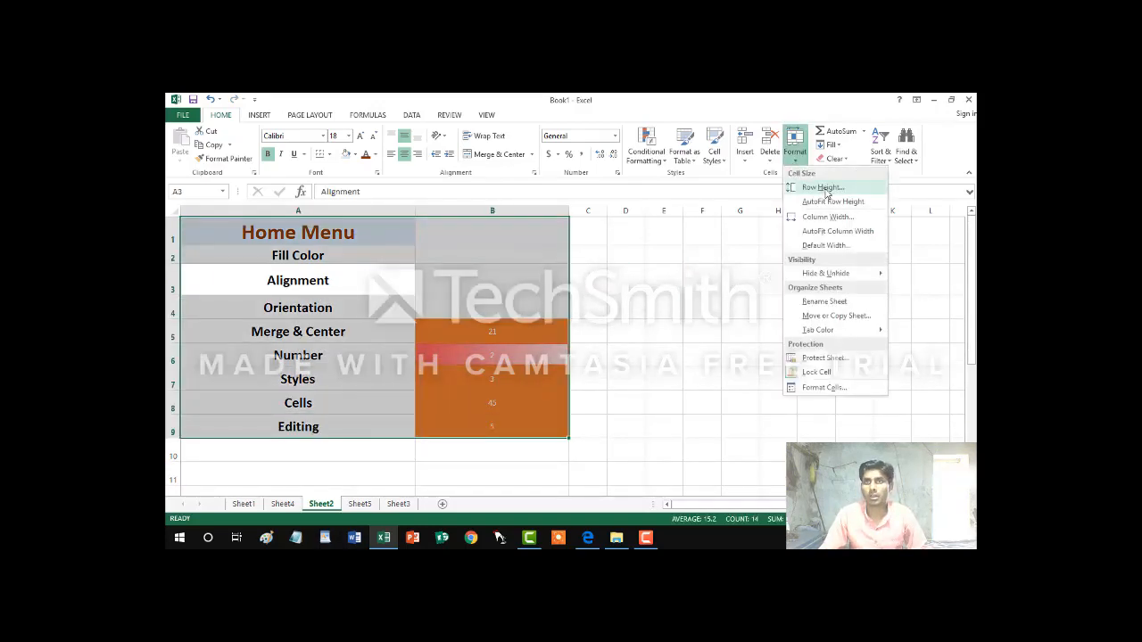
left_click(827, 191)
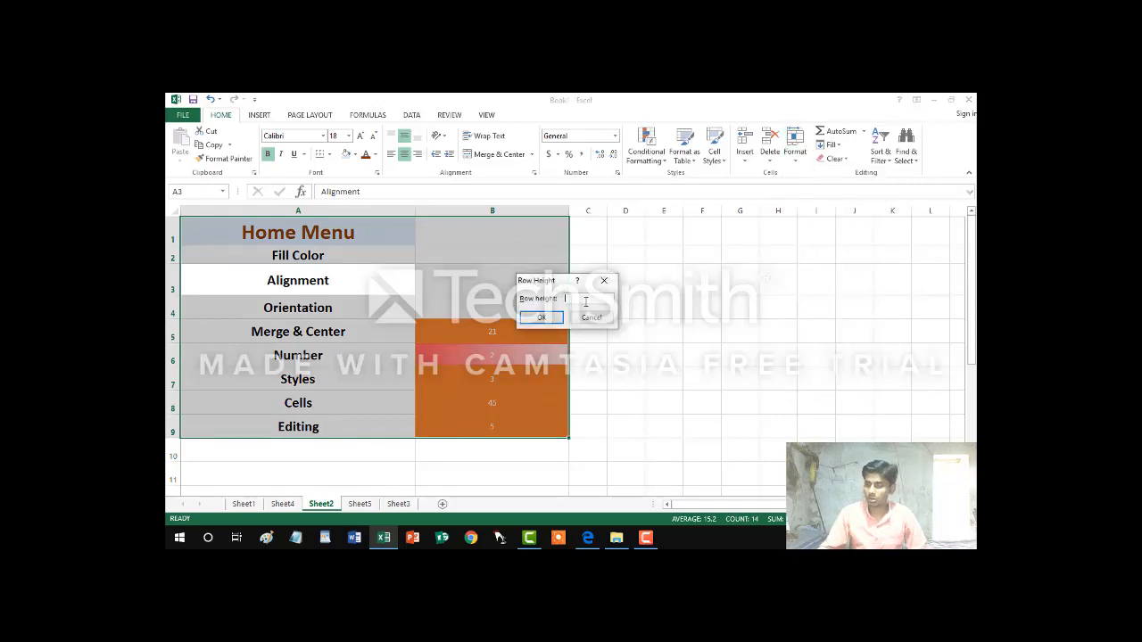
type("45")
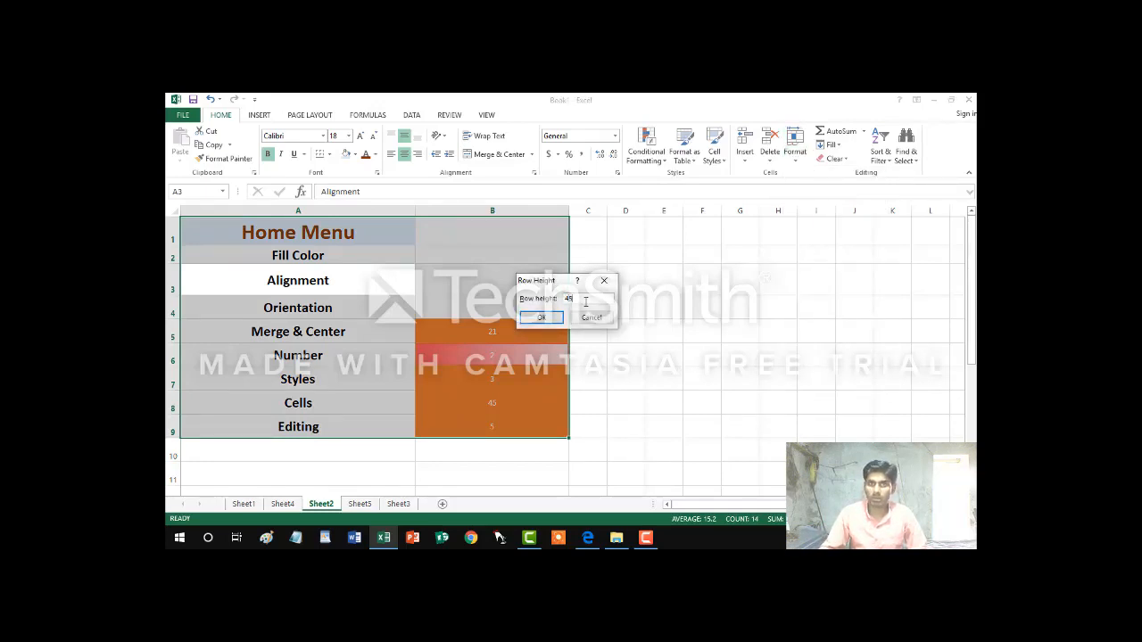
key("Return")
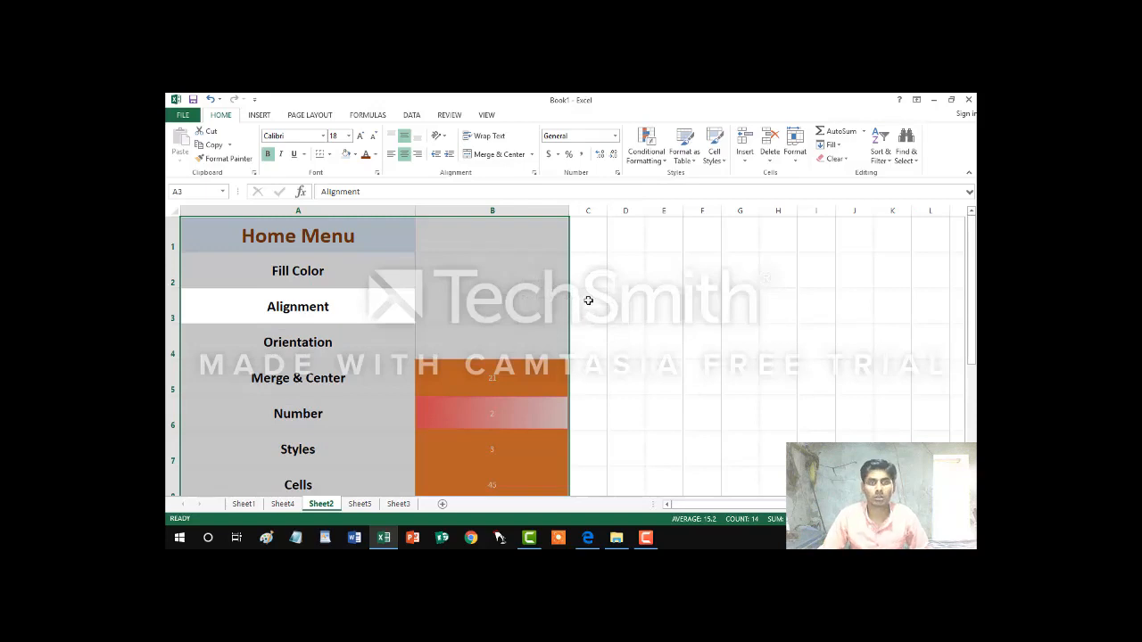
scroll(603, 339, "down", 4)
scroll(518, 423, "up", 4)
scroll(518, 423, "down", 2)
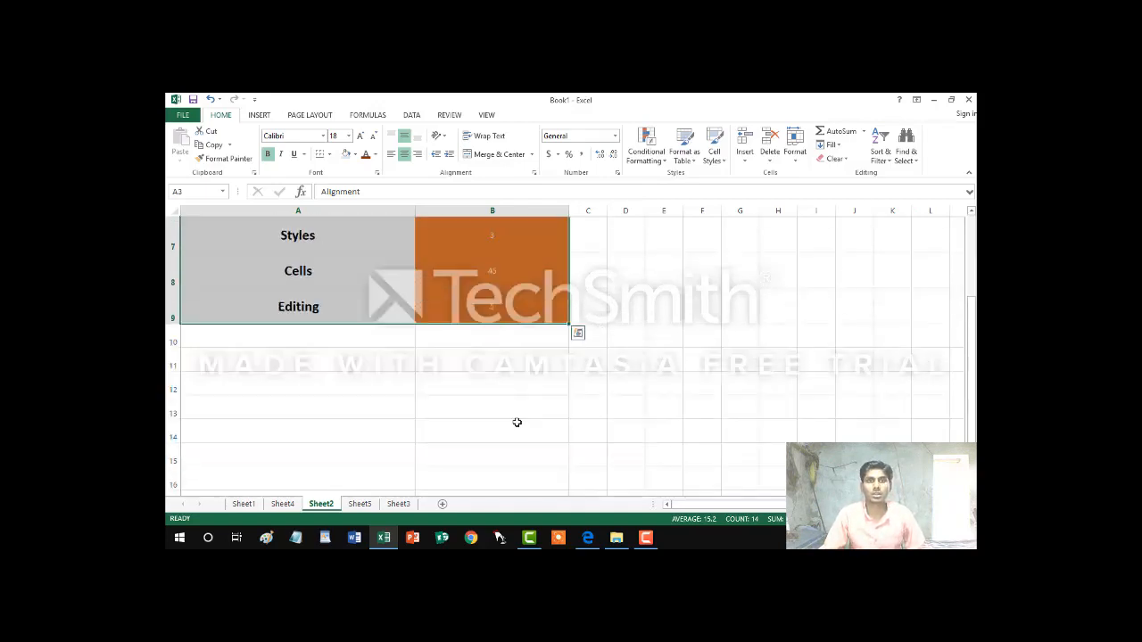
key("ctrl+z")
left_click(664, 379)
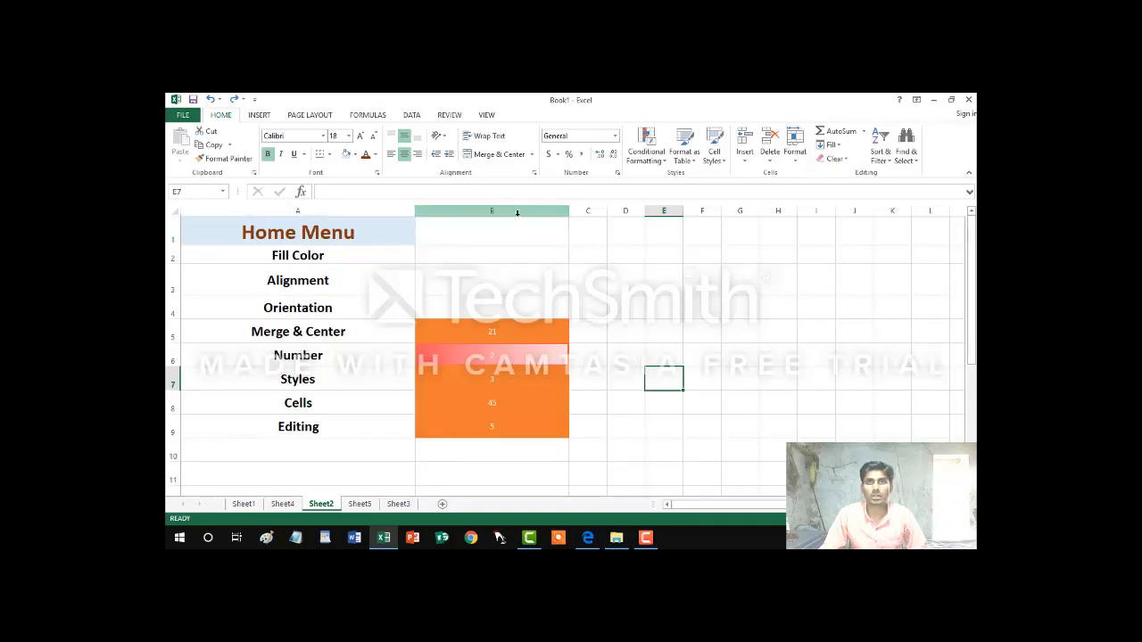
Set the width of the empty column D to 15.
left_click(628, 210)
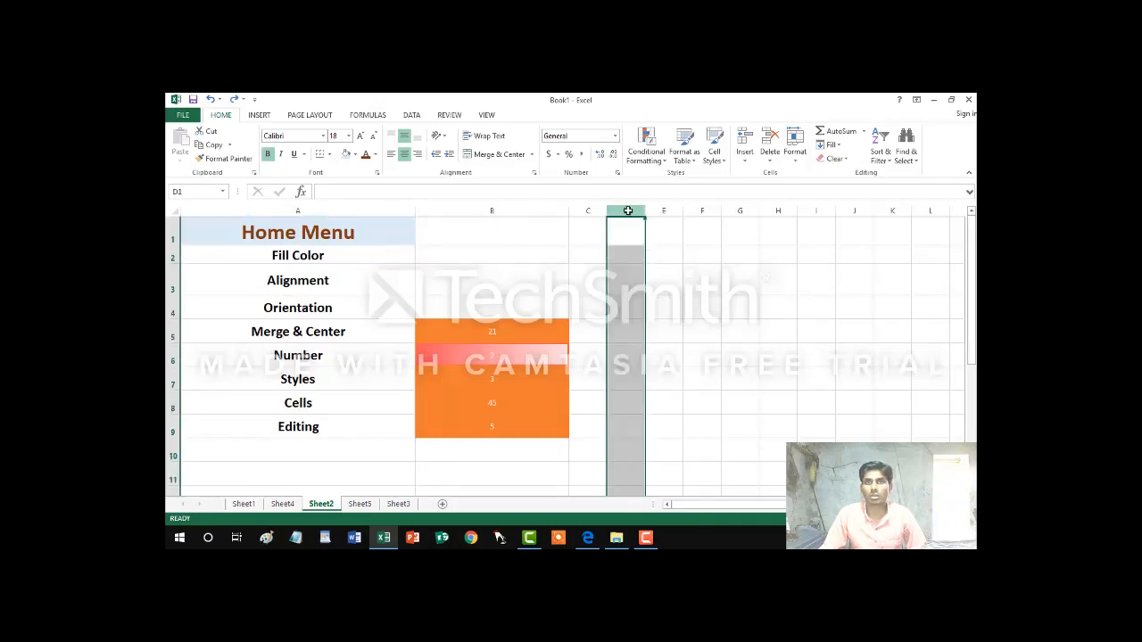
left_click(795, 147)
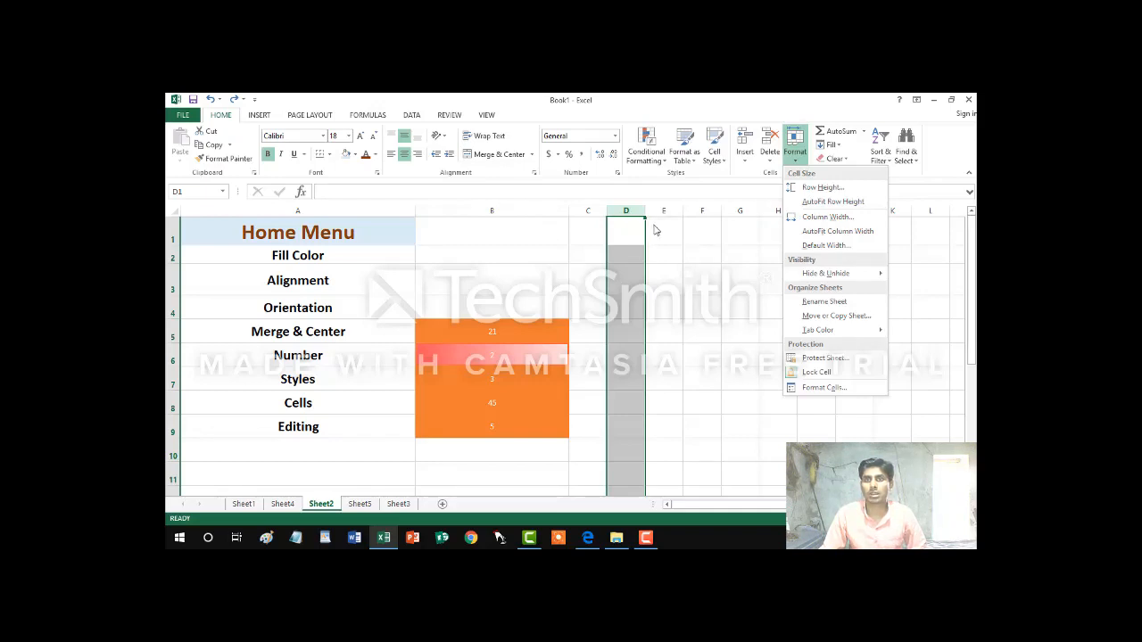
left_click(845, 222)
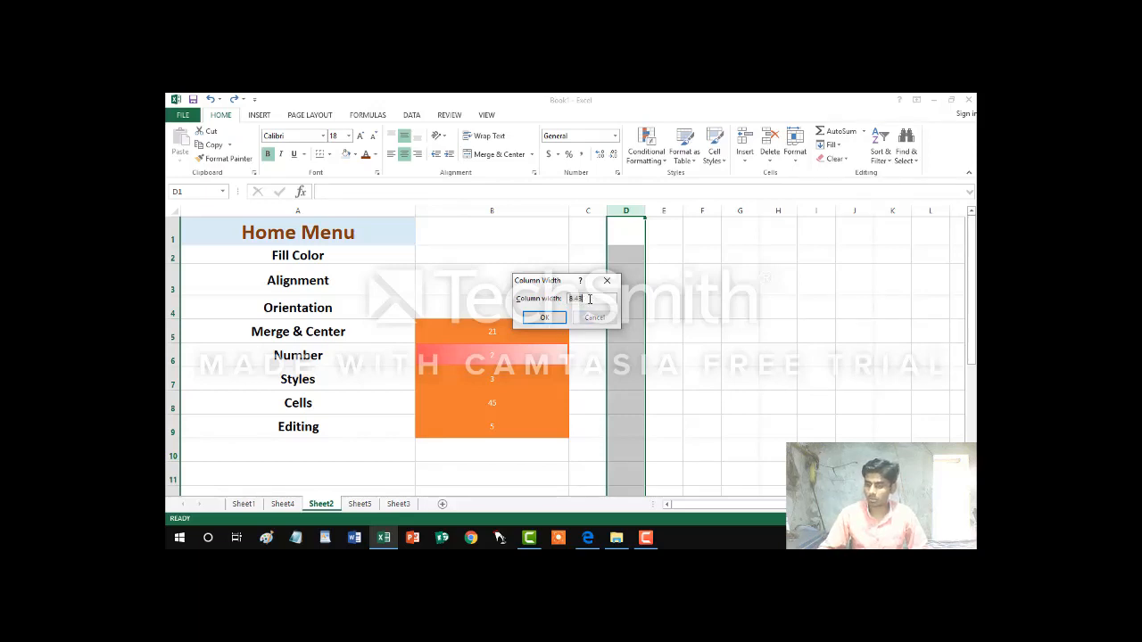
type("15")
key("Return")
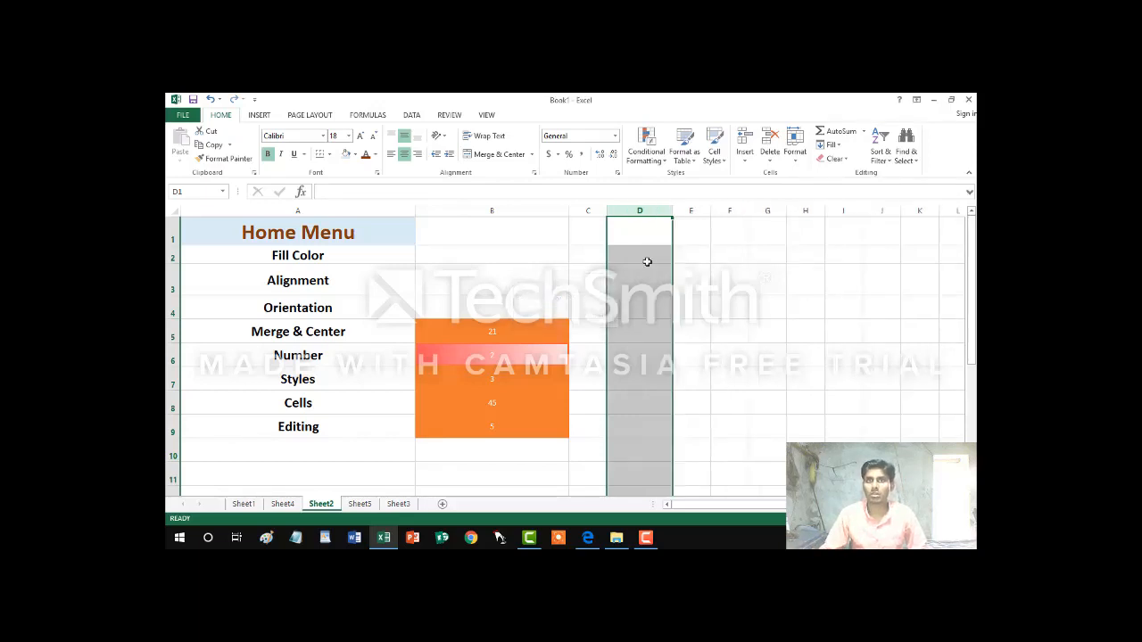
Apply AutoFit Column Width to the empty column D and clear the column selection.
left_click(798, 155)
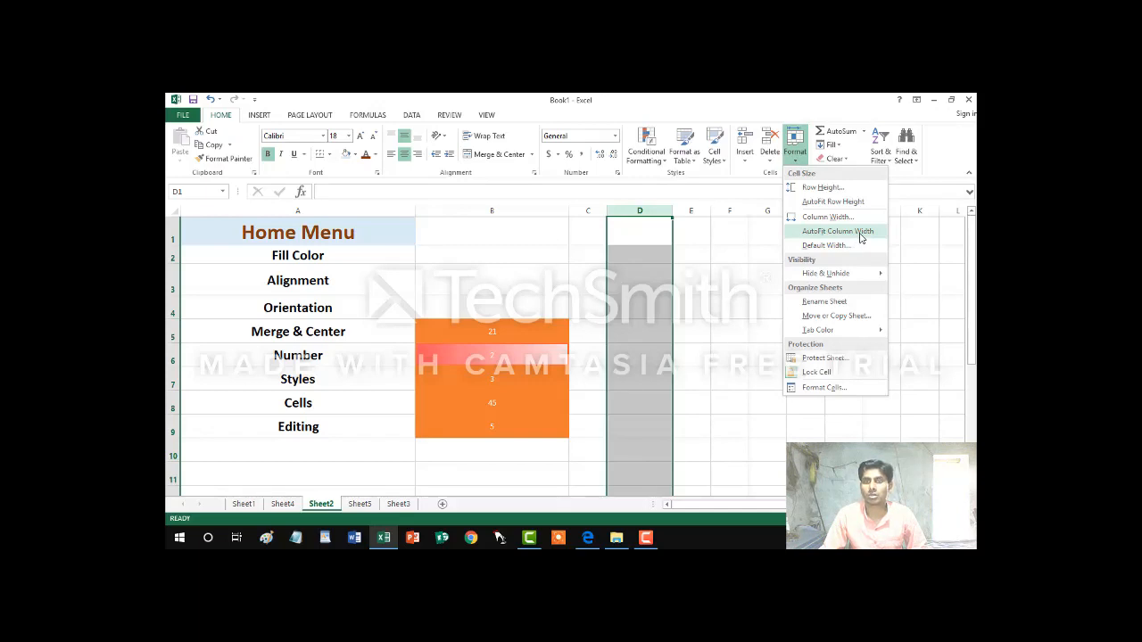
left_click(861, 232)
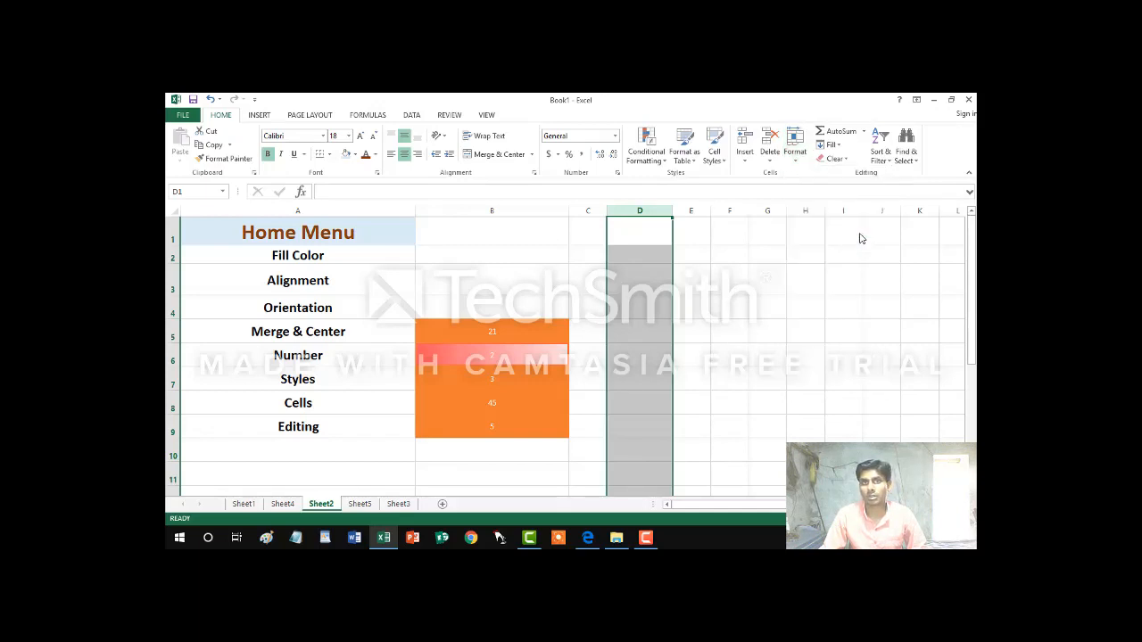
left_click(795, 148)
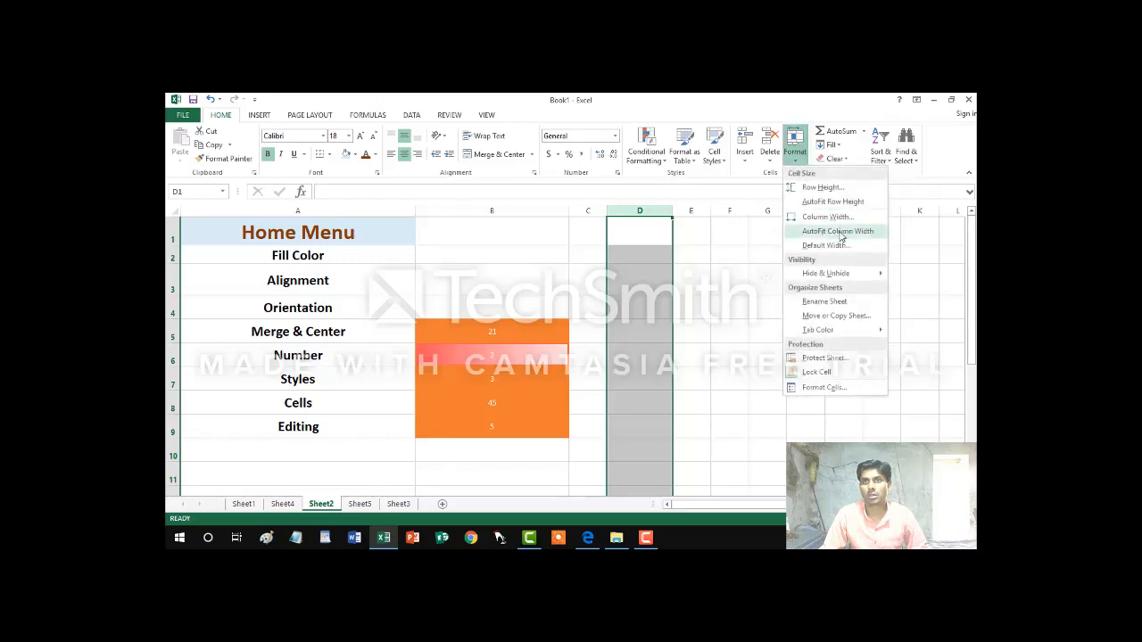
left_click(835, 234)
left_click(752, 281)
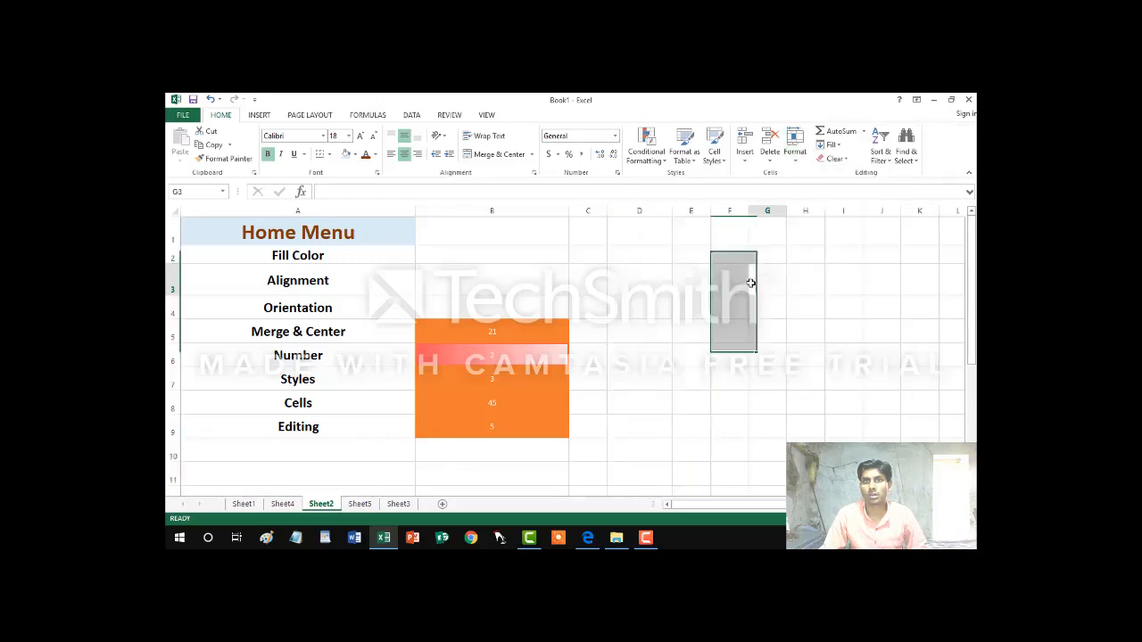
Apply AutoFit Column Width to column D, accept the existing standard column width, and clear the column selection.
left_click(659, 211)
left_click(795, 148)
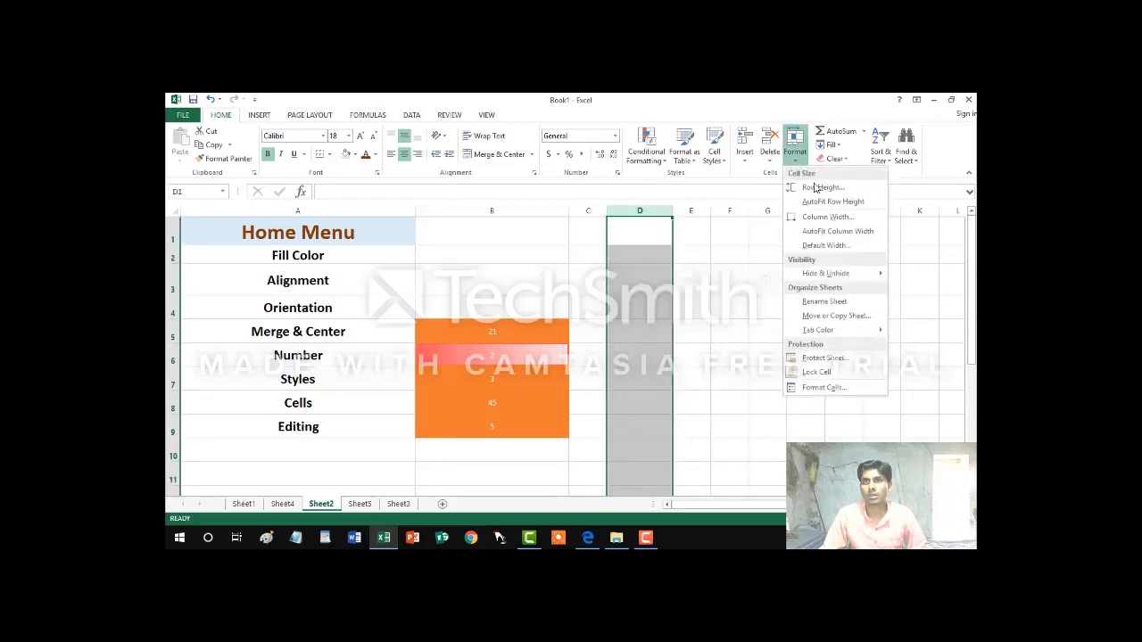
left_click(832, 234)
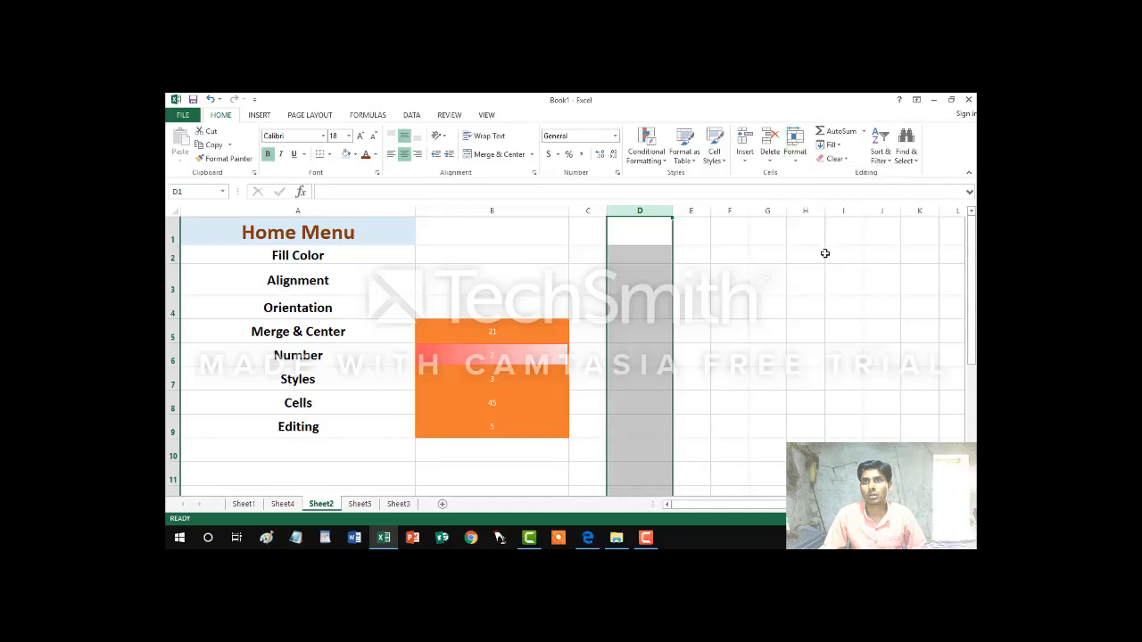
left_click(795, 148)
left_click(830, 247)
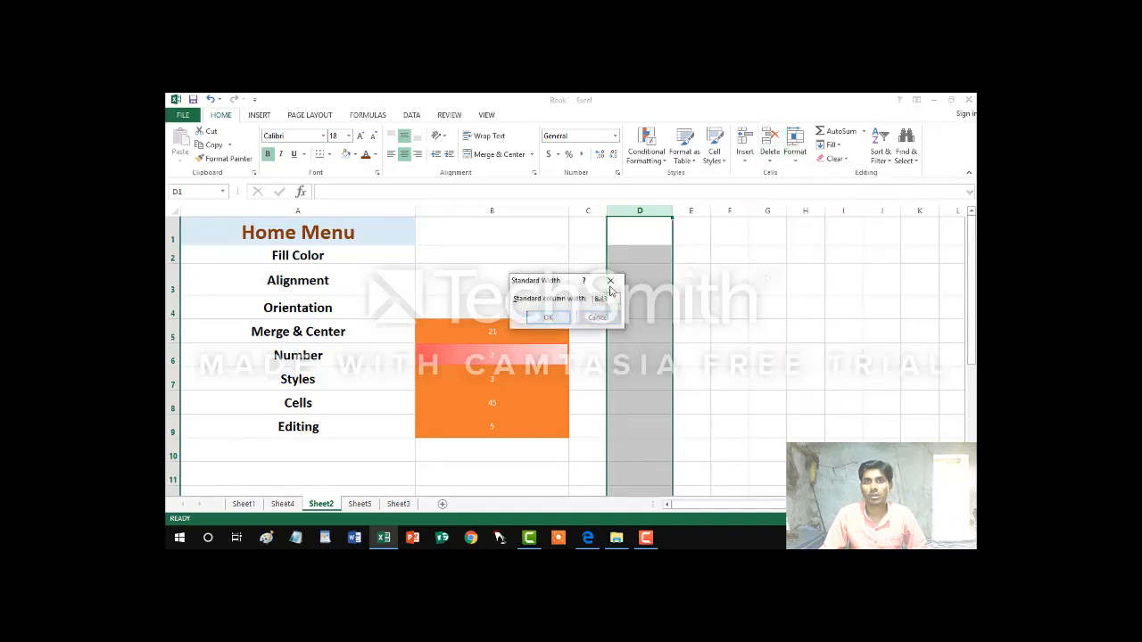
left_click(547, 317)
left_click(714, 286)
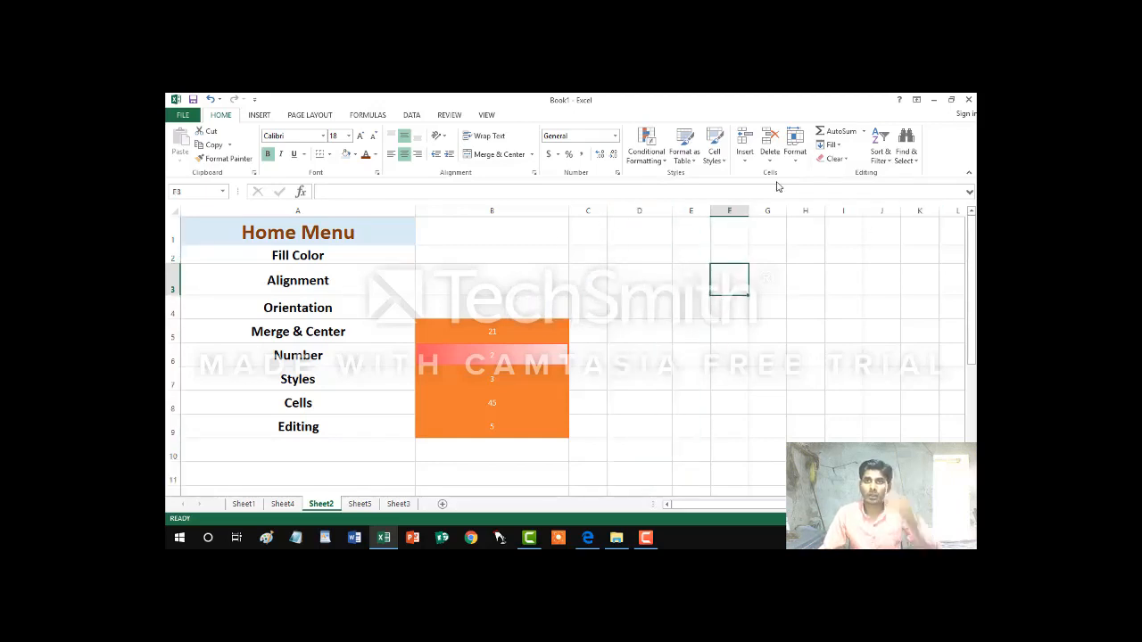
Hide column B, containing the orange number cells, and undo the hiding.
left_click(795, 152)
mouse_move(807, 271)
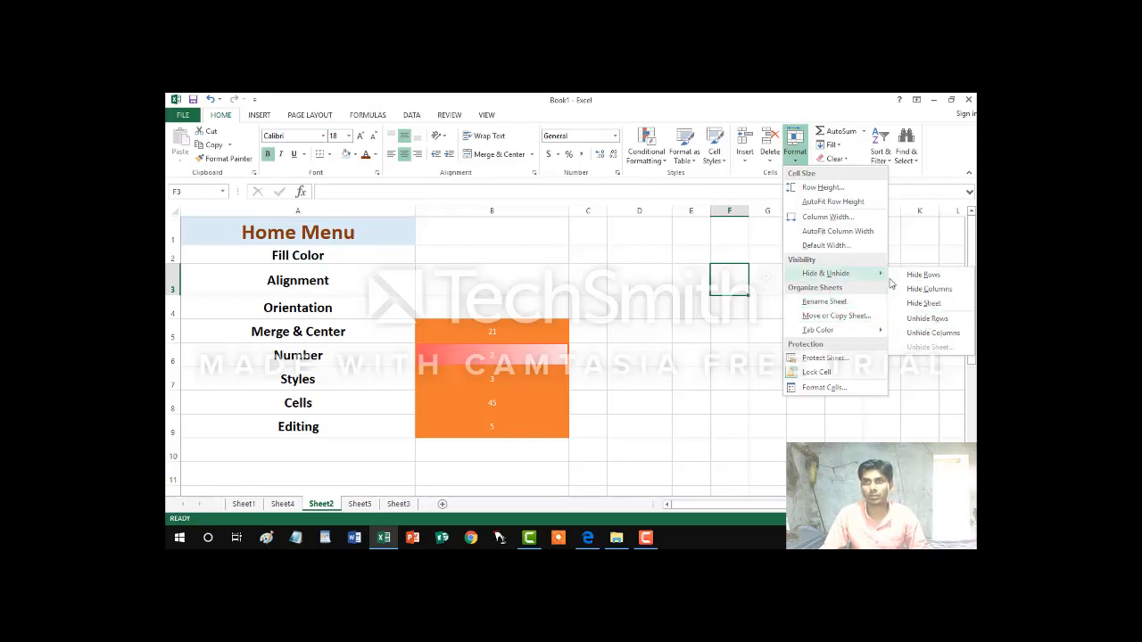
left_click(497, 324)
left_click(492, 210)
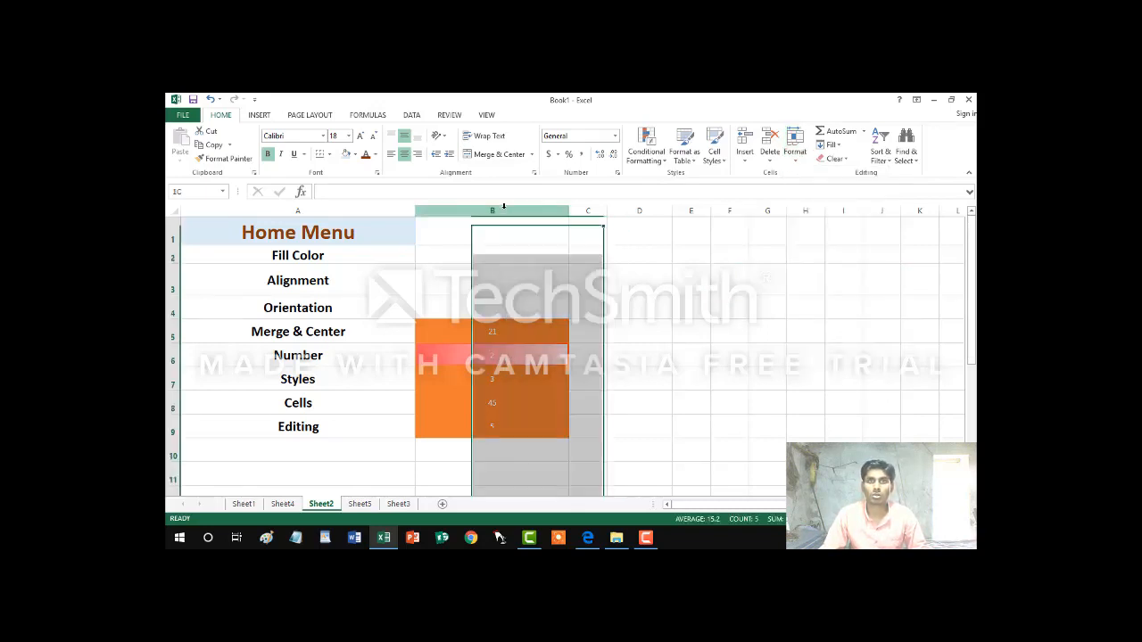
left_click(794, 145)
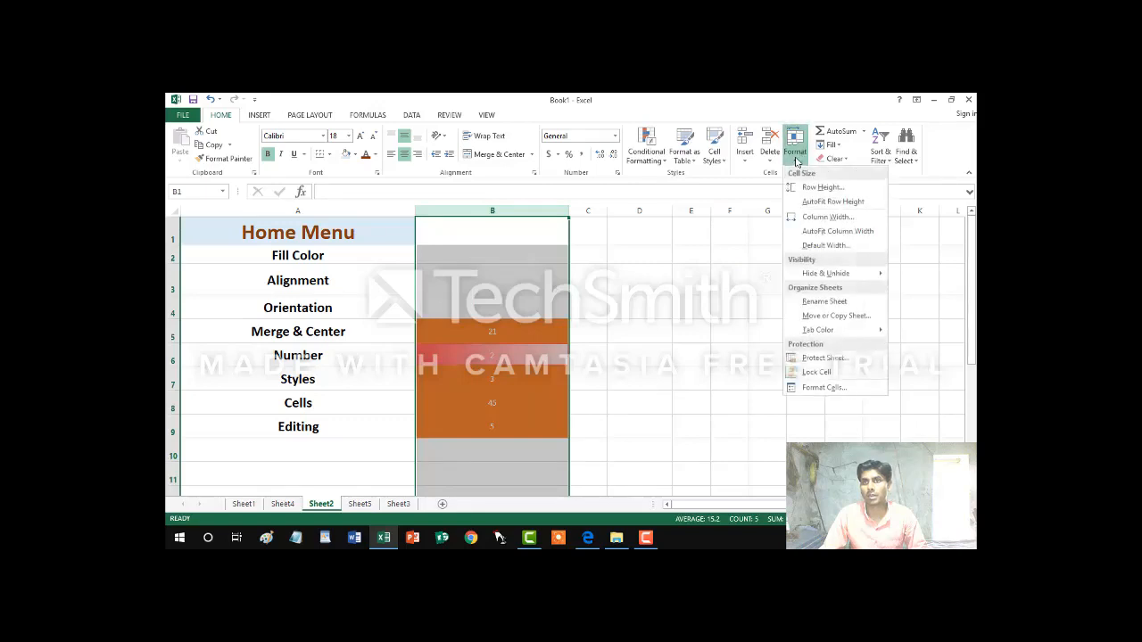
mouse_move(837, 282)
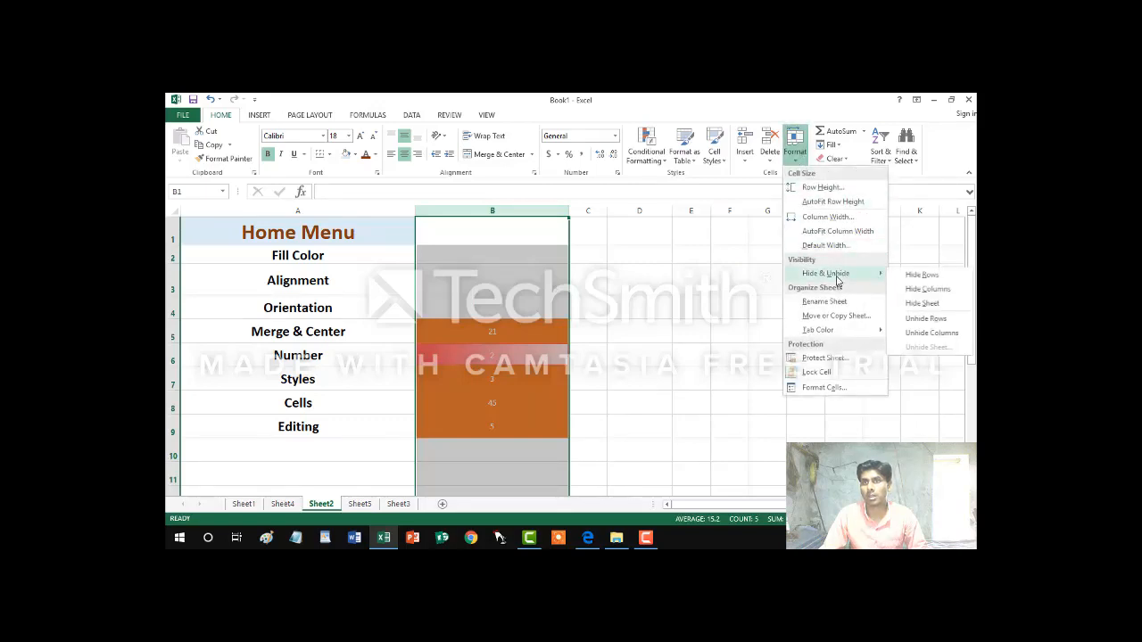
left_click(932, 289)
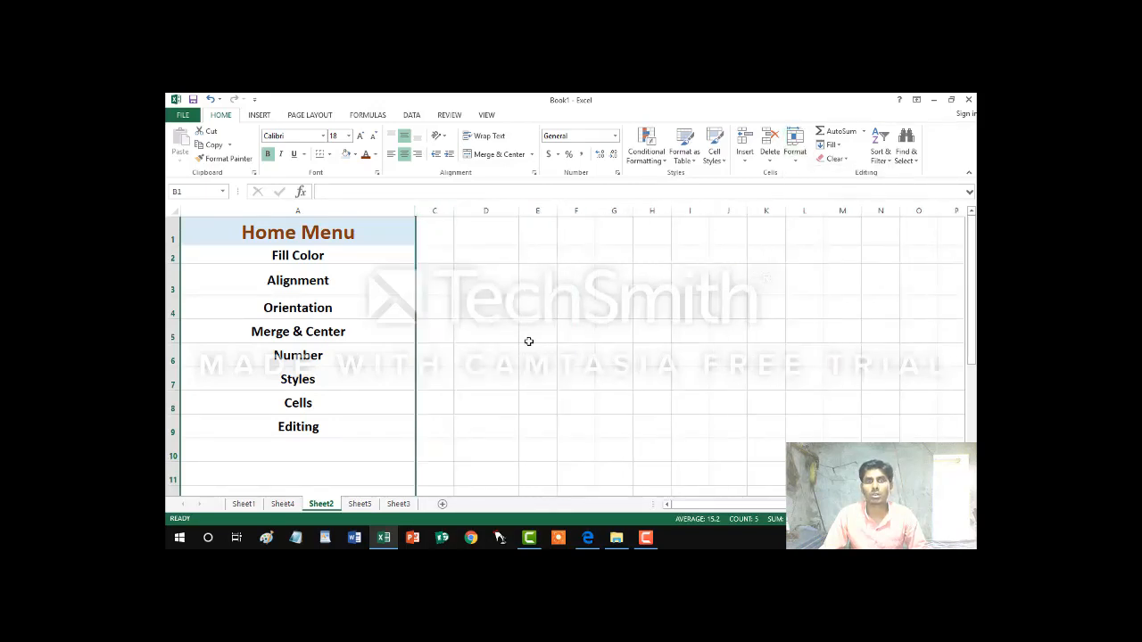
key("ctrl+z")
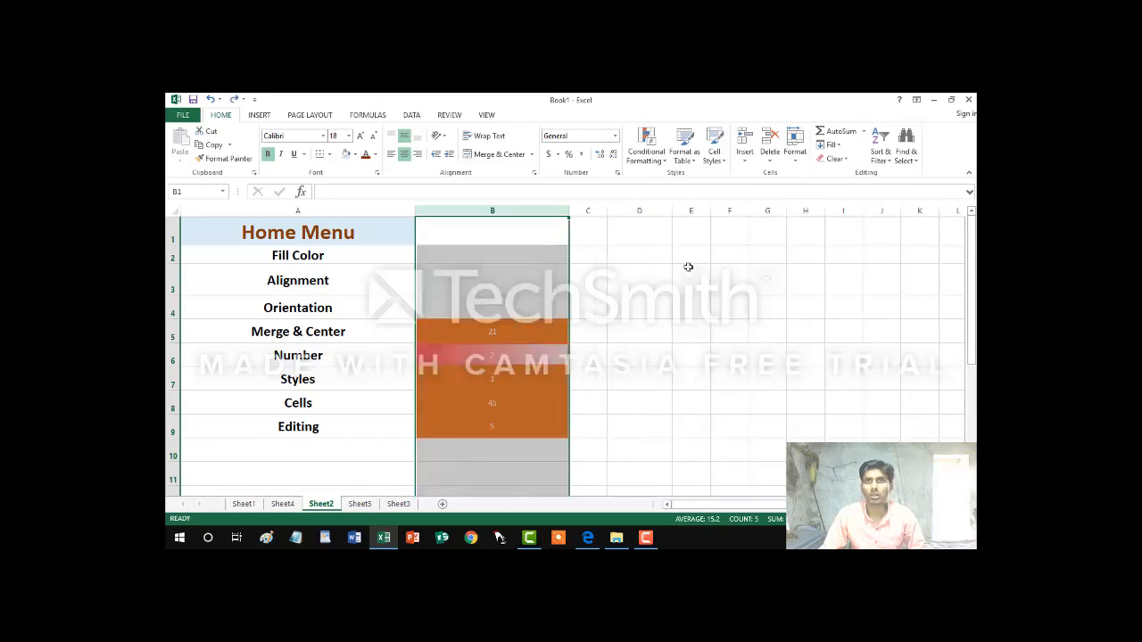
Hide row 1, containing the Home Menu heading, and undo the hiding.
left_click(796, 163)
left_click(170, 236)
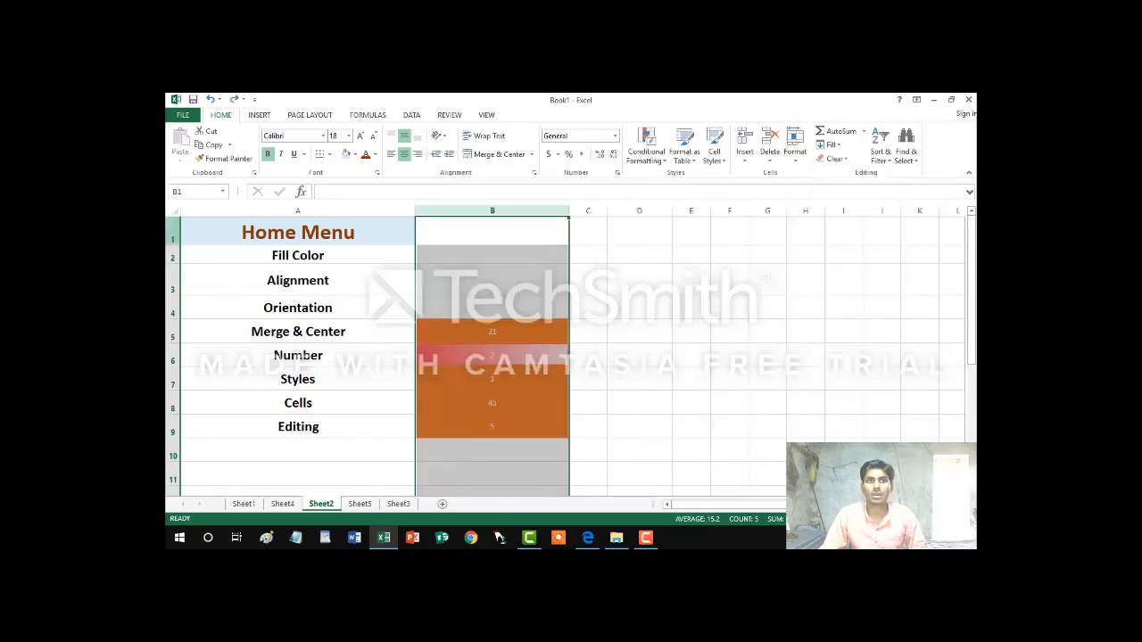
left_click(171, 233)
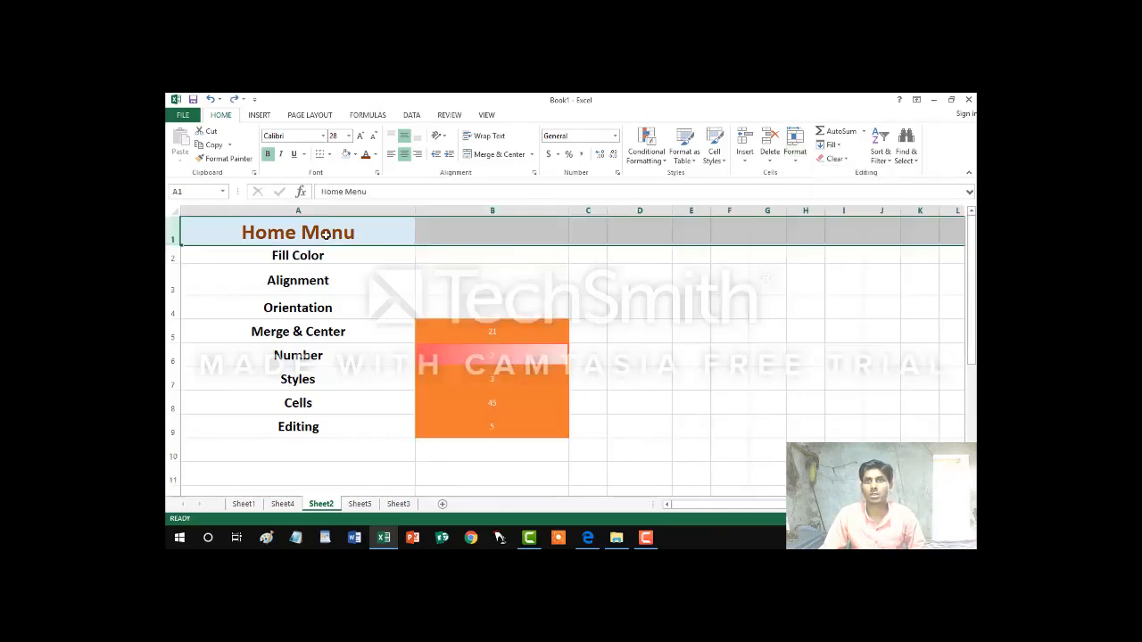
left_click(795, 151)
mouse_move(849, 273)
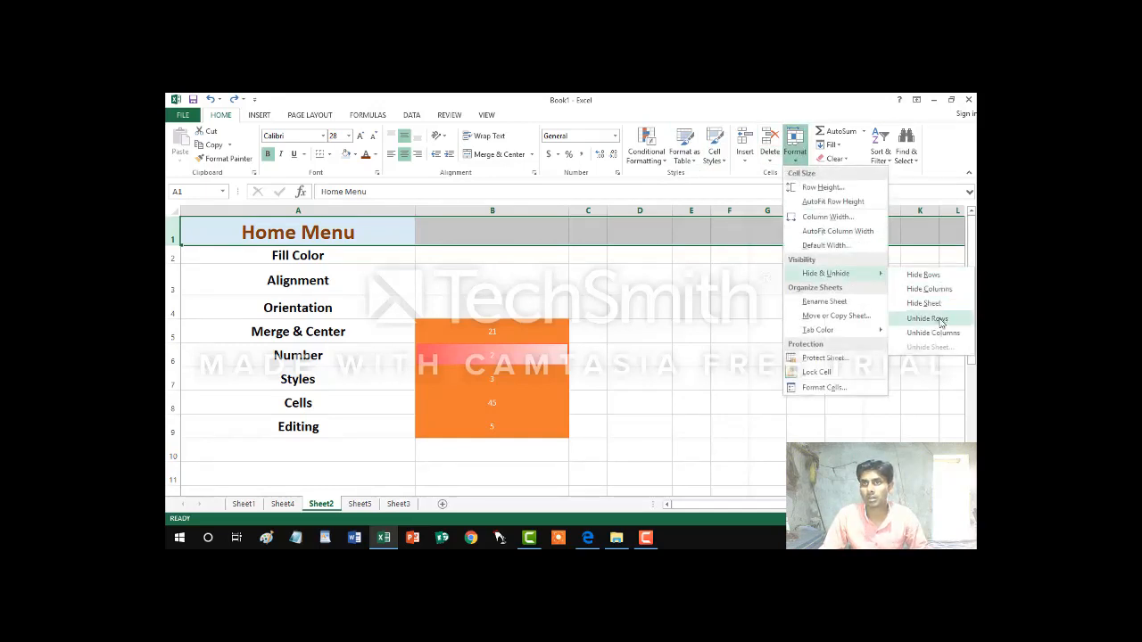
left_click(926, 276)
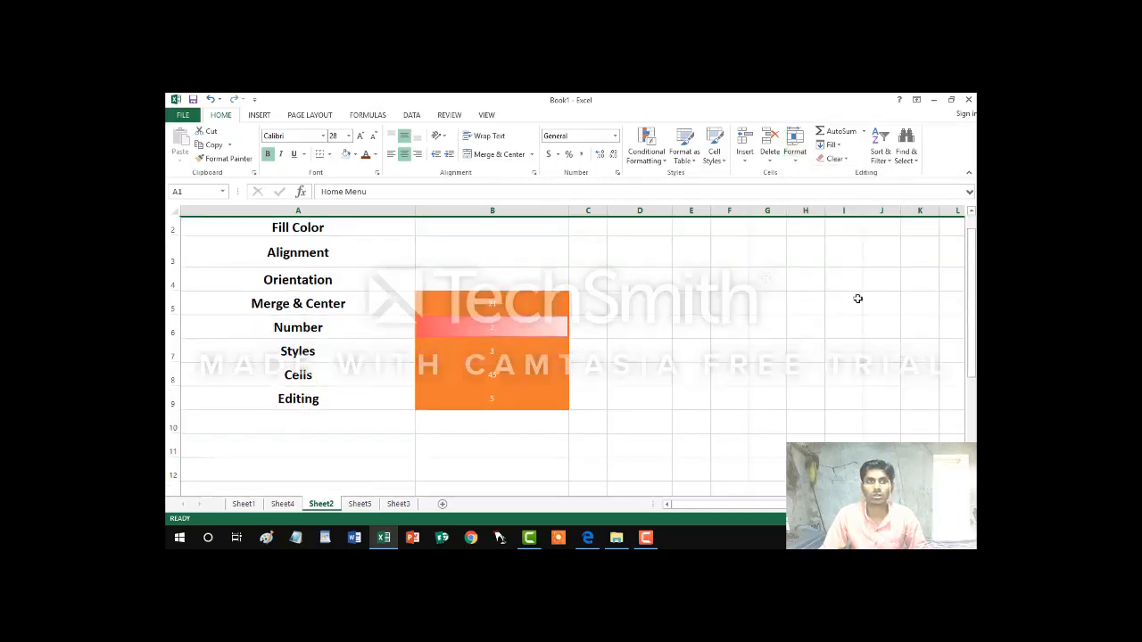
key("ctrl+z")
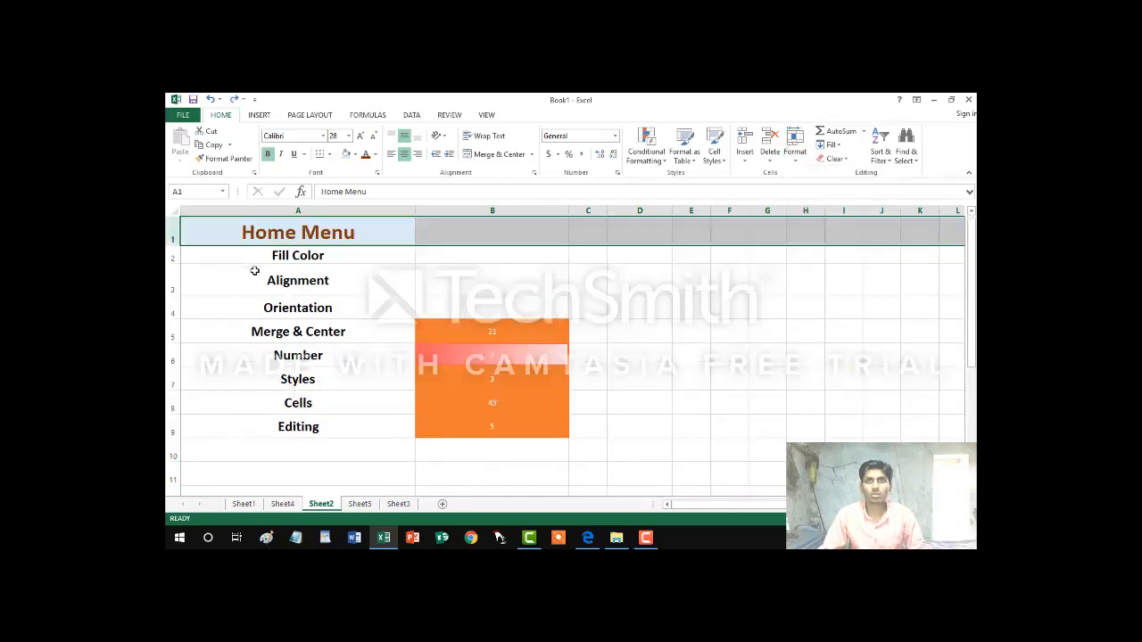
Rename Sheet2 as TABLE.
left_click(793, 145)
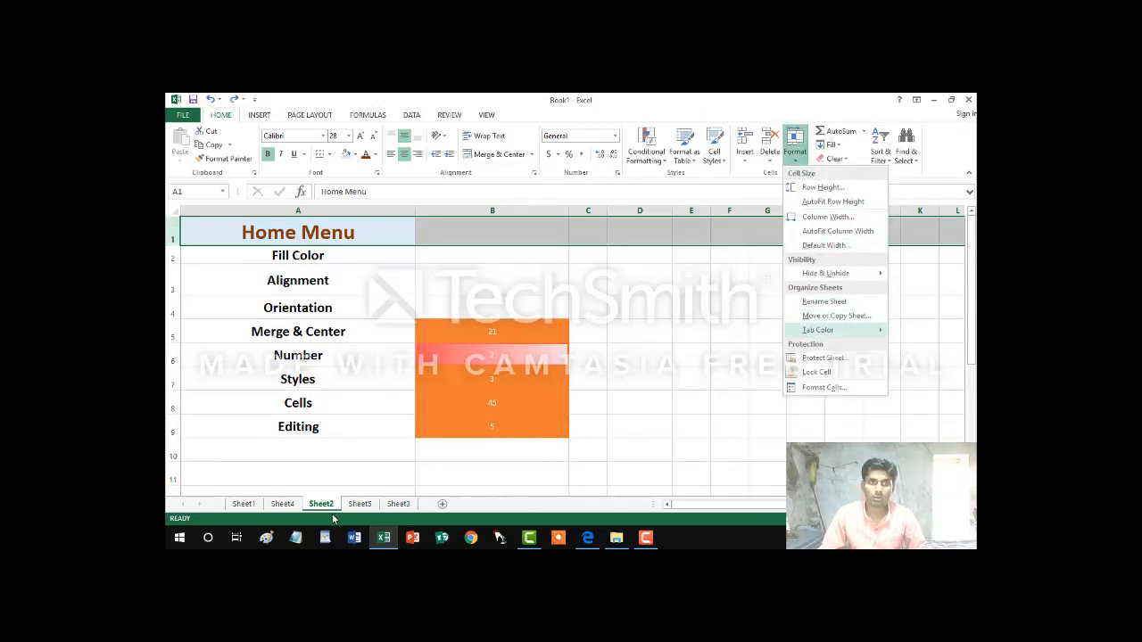
mouse_move(817, 329)
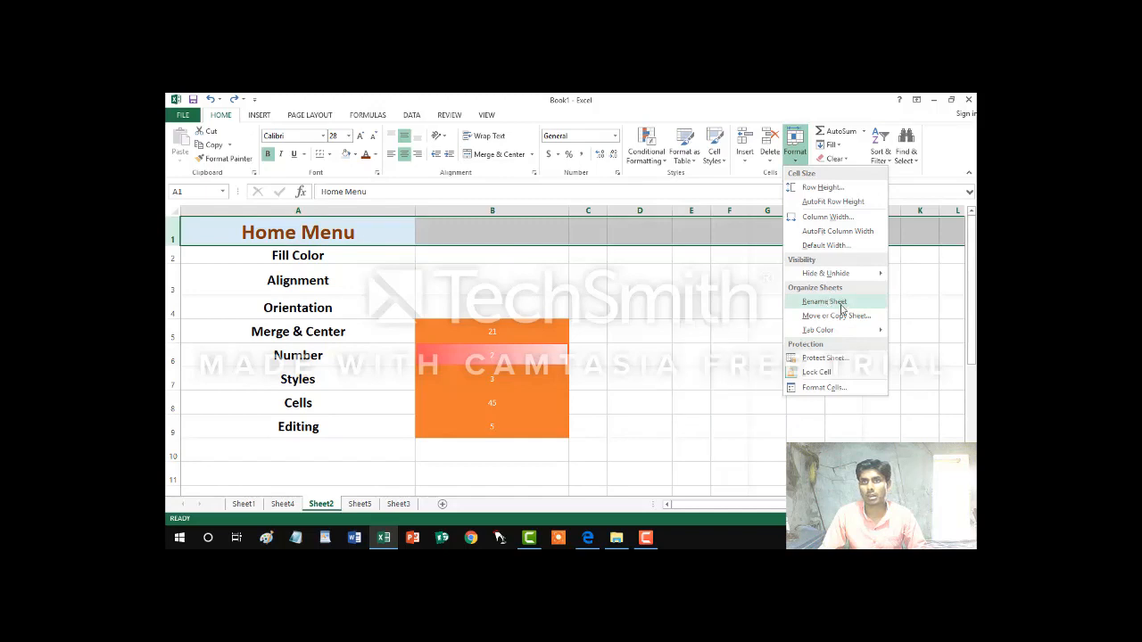
left_click(844, 304)
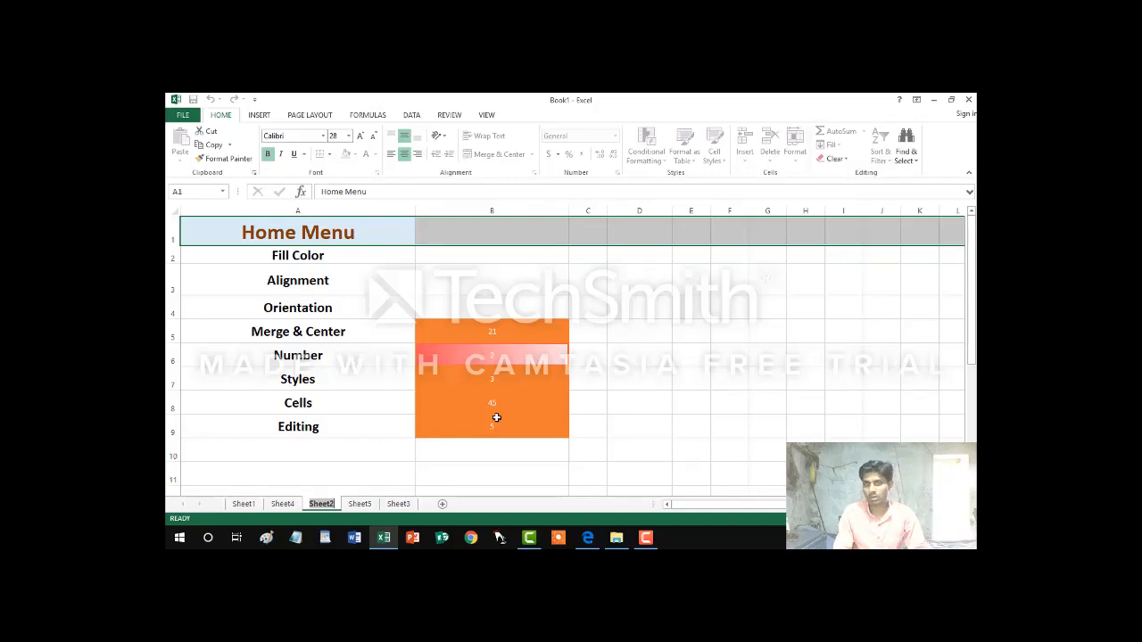
type("TABLE")
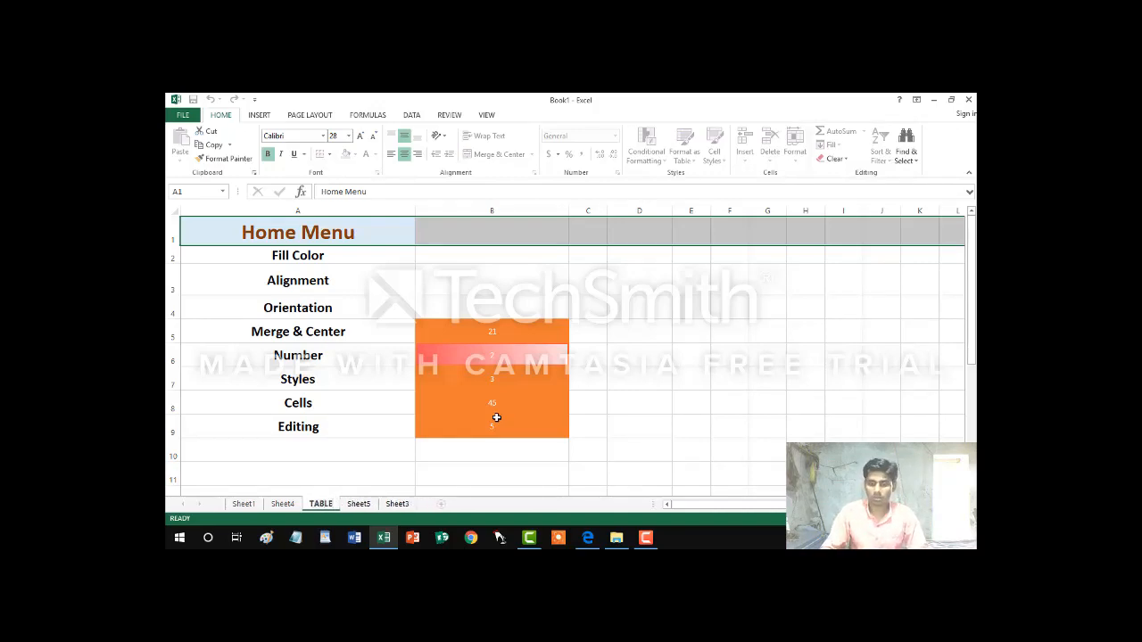
key("Return")
left_click(459, 482)
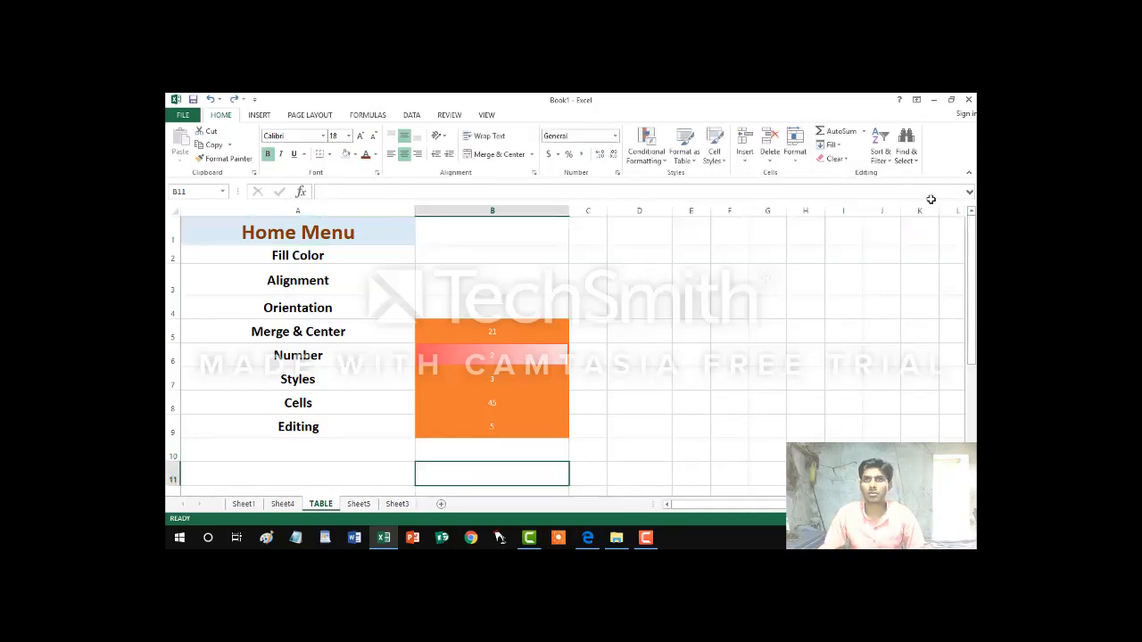
Move the TABLE sheet before Sheet1 within Book1.xlsx, without creating a copy.
left_click(794, 148)
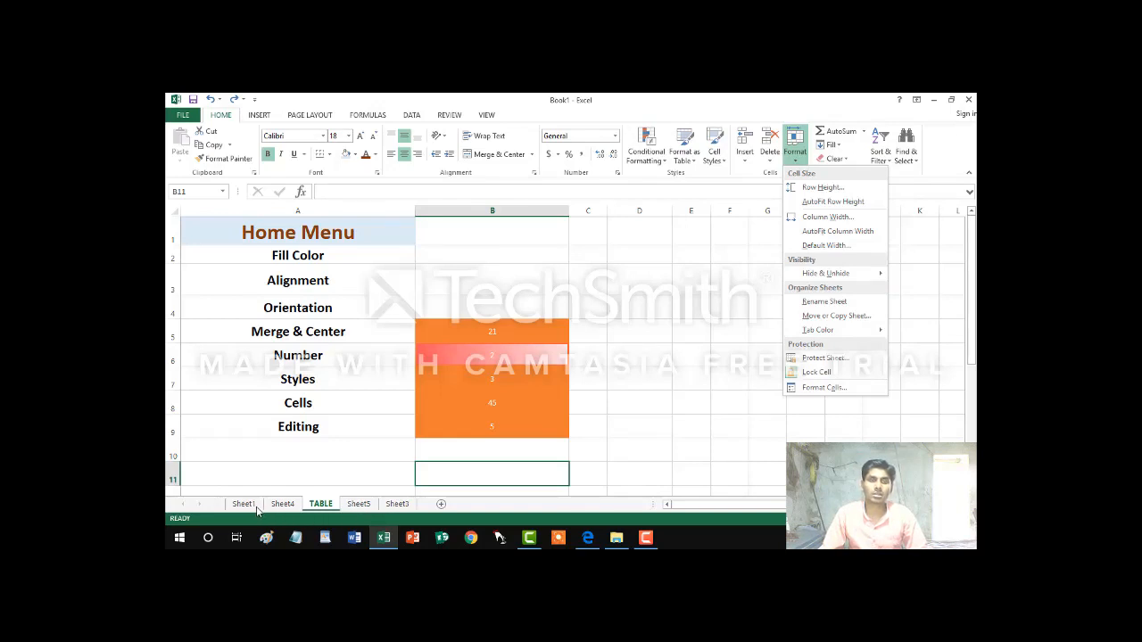
right_click(333, 508)
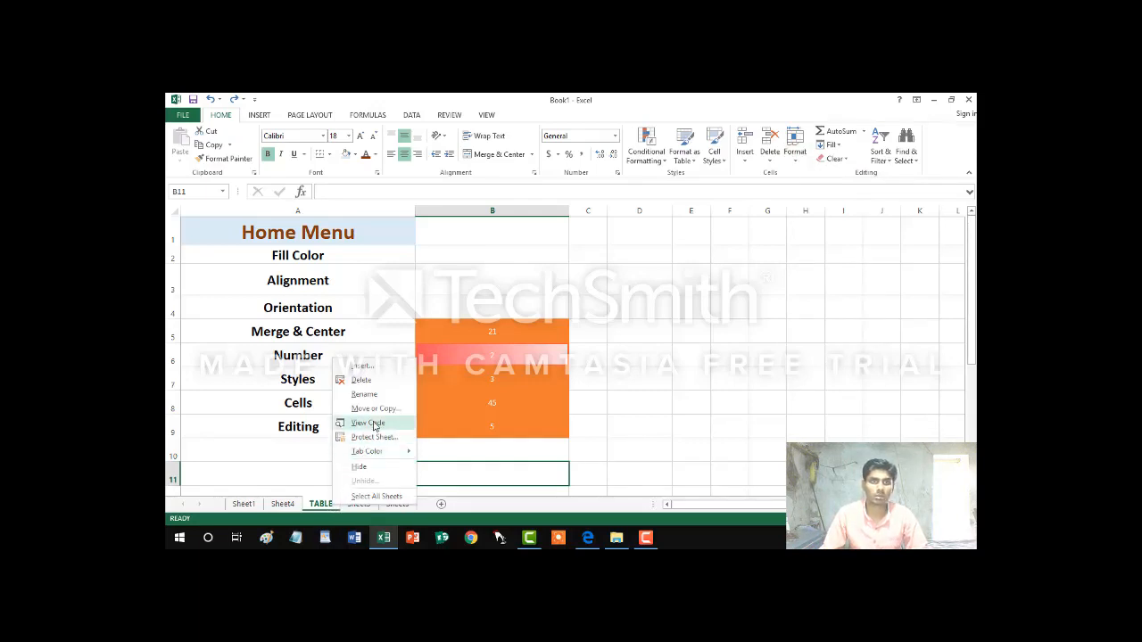
left_click(319, 509)
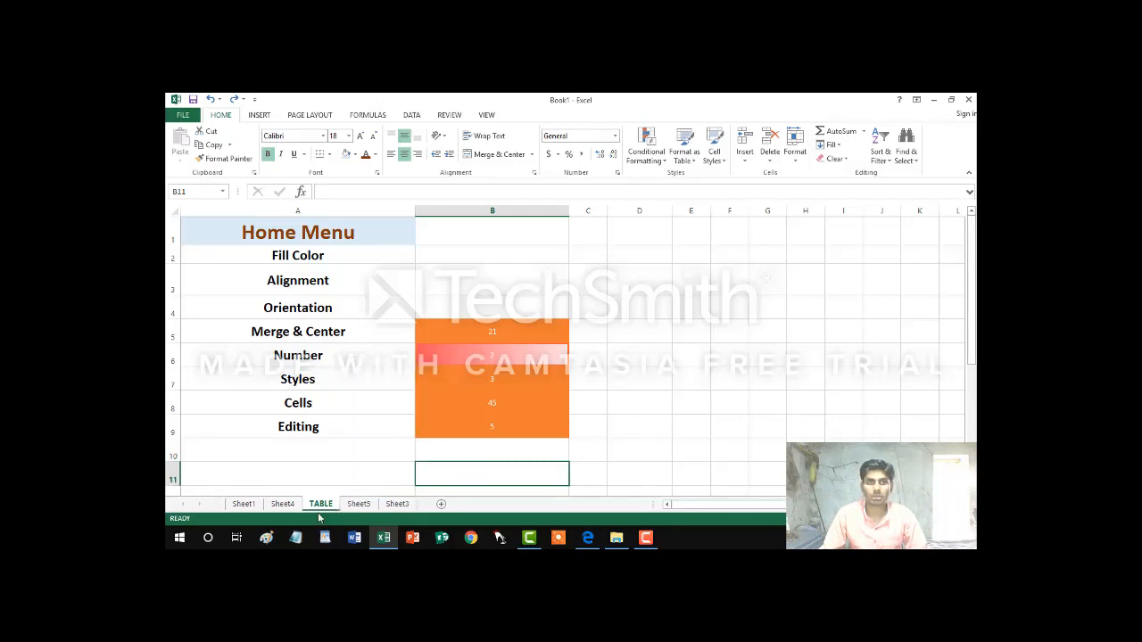
left_click(795, 143)
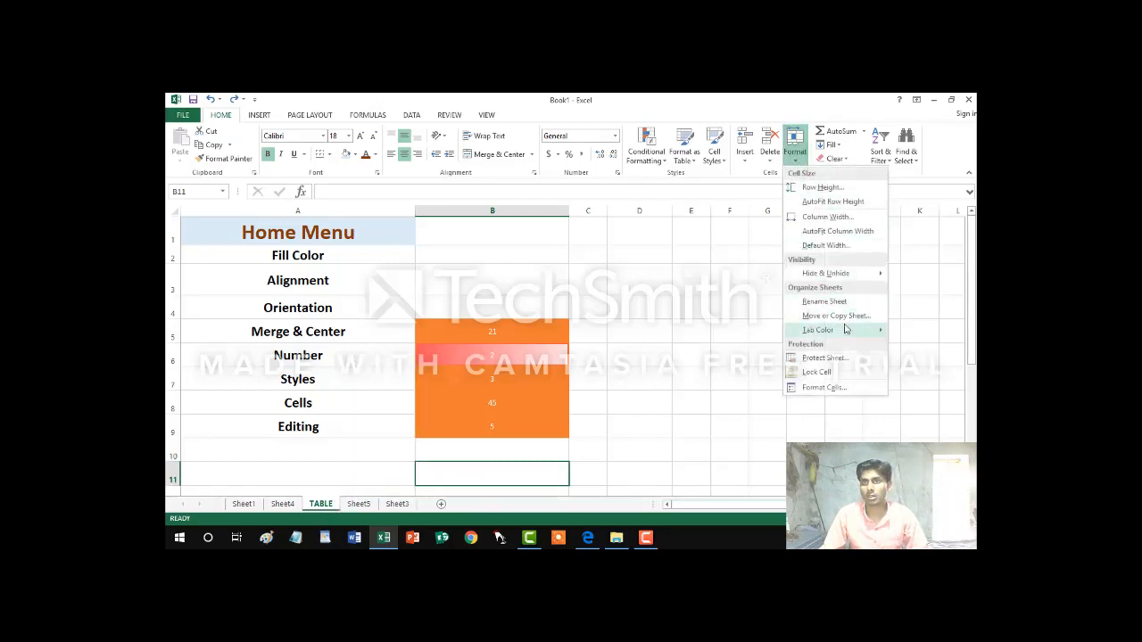
left_click(846, 319)
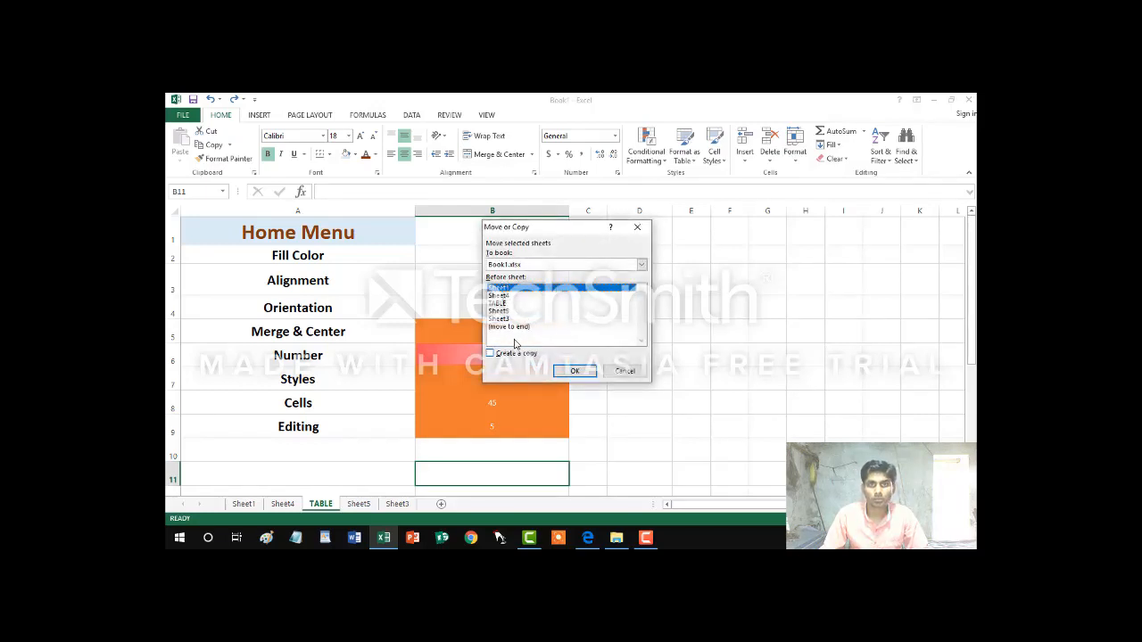
left_click(510, 328)
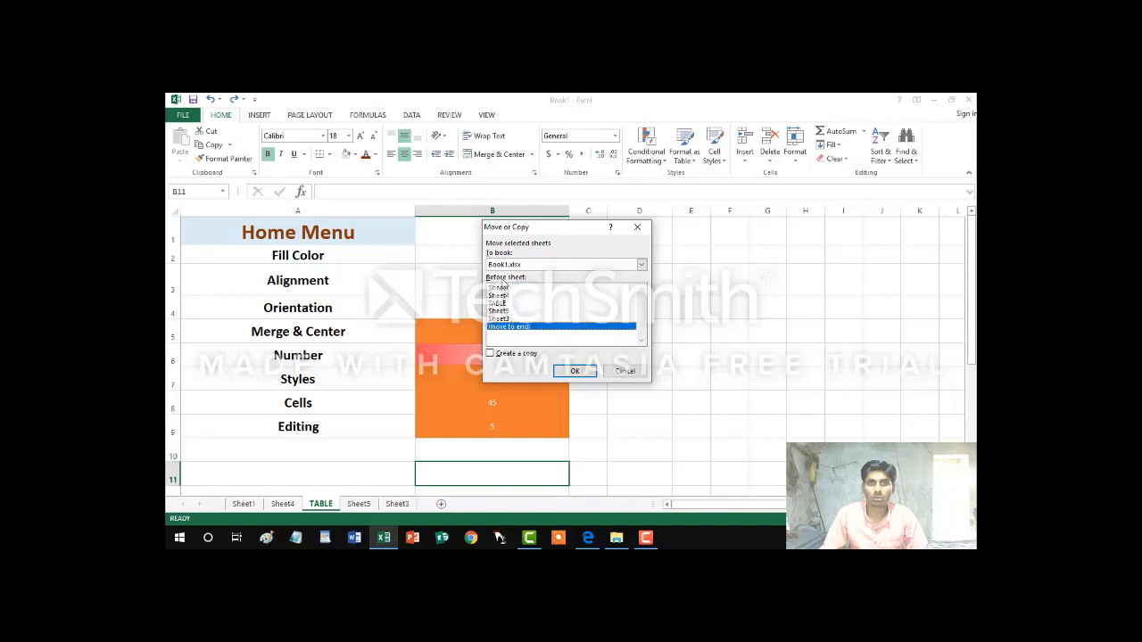
left_click(503, 289)
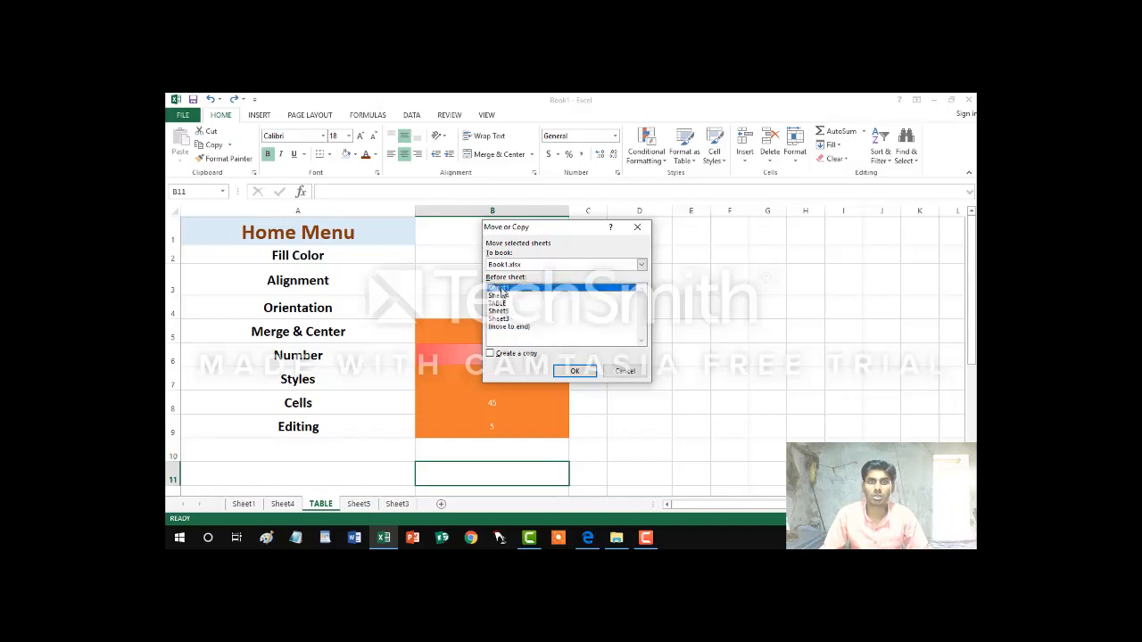
left_click(575, 373)
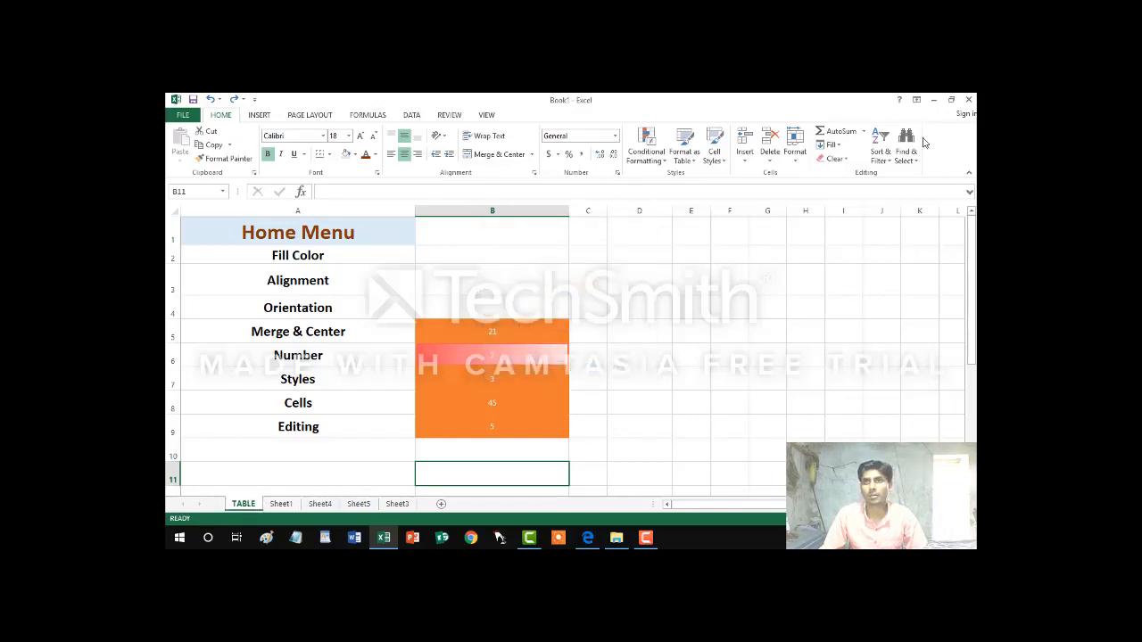
Set the TABLE sheet's tab color to standard red, check it from Sheet1, and return to TABLE.
left_click(794, 146)
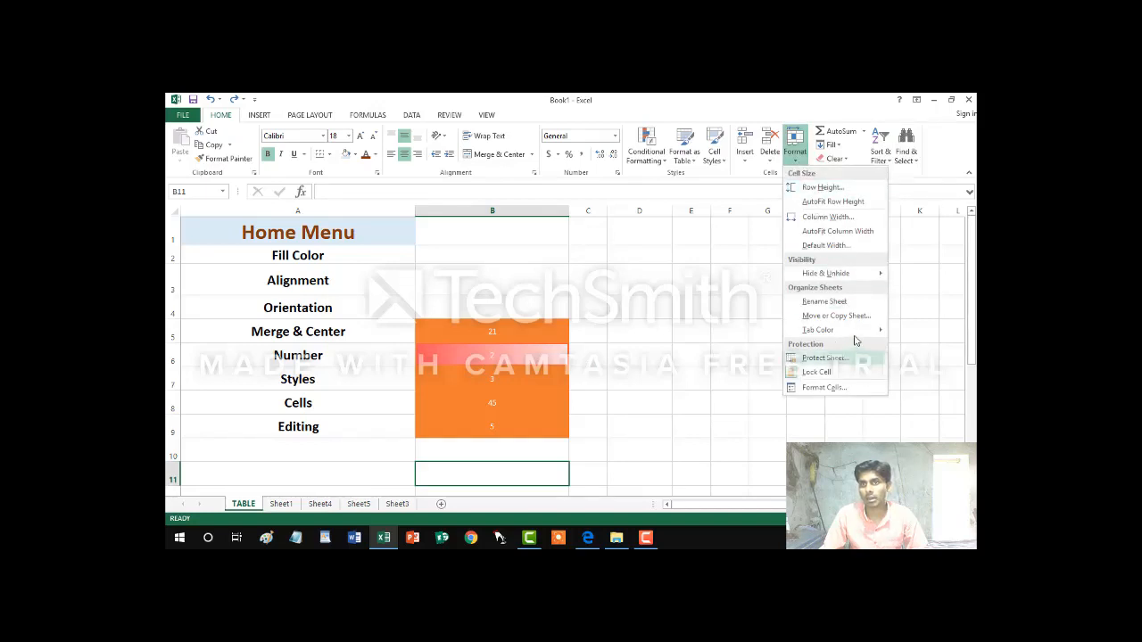
left_click(625, 432)
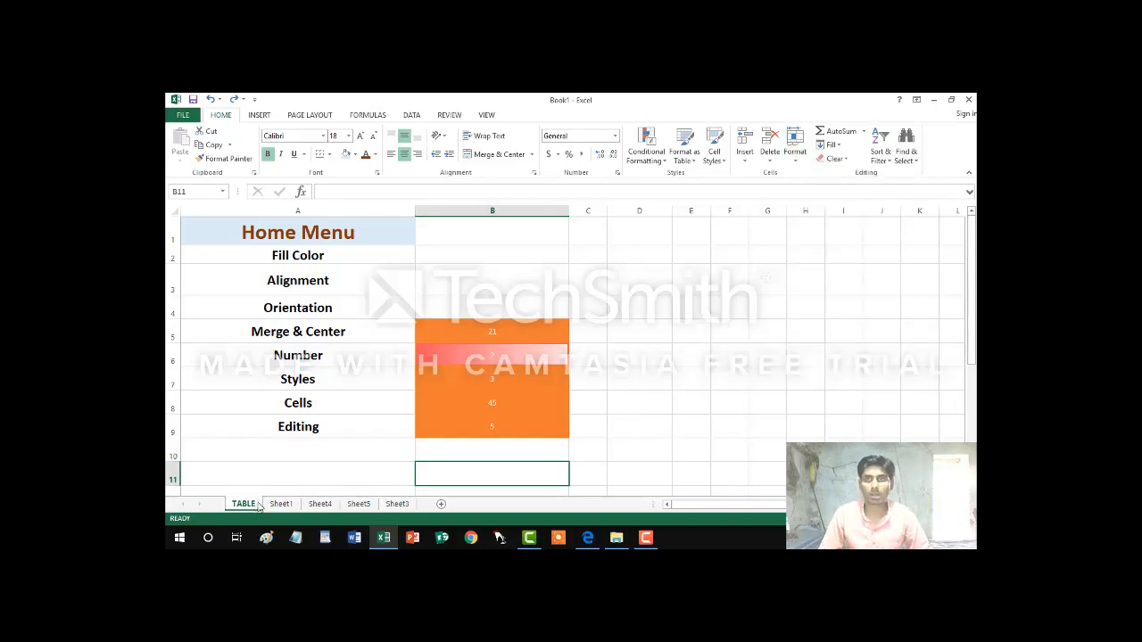
left_click(795, 146)
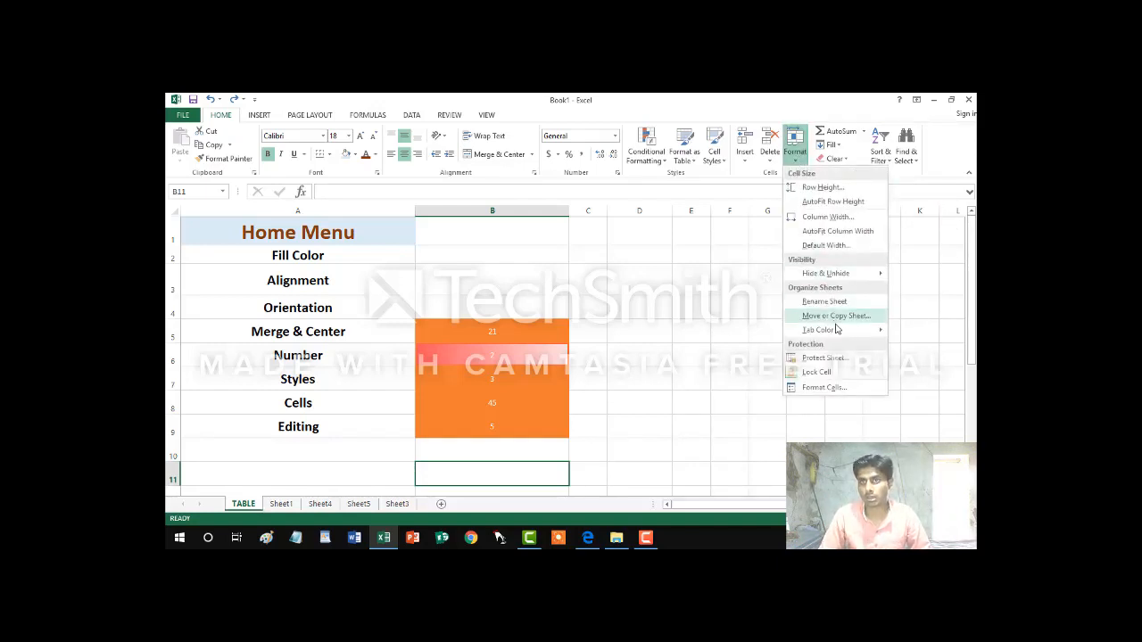
mouse_move(840, 335)
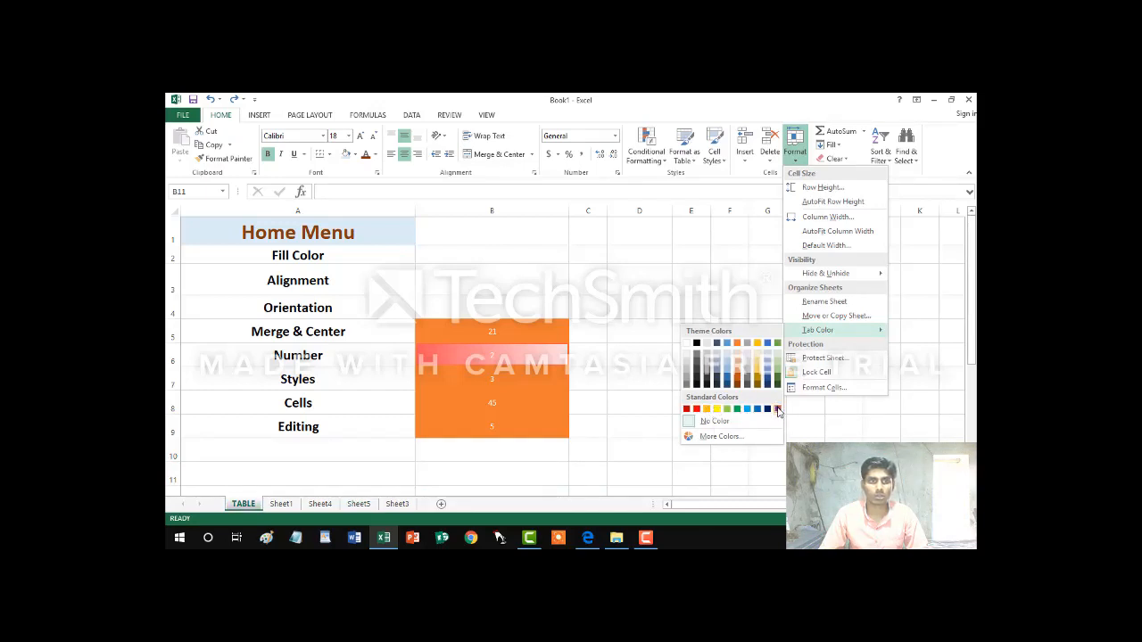
left_click(697, 409)
left_click(666, 433)
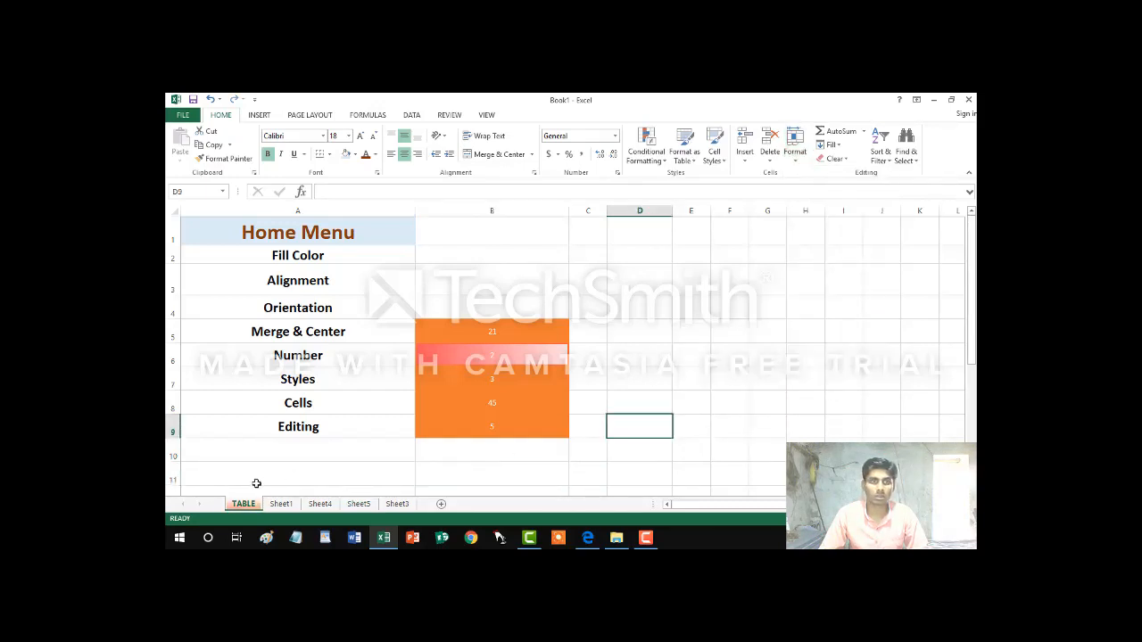
left_click(281, 505)
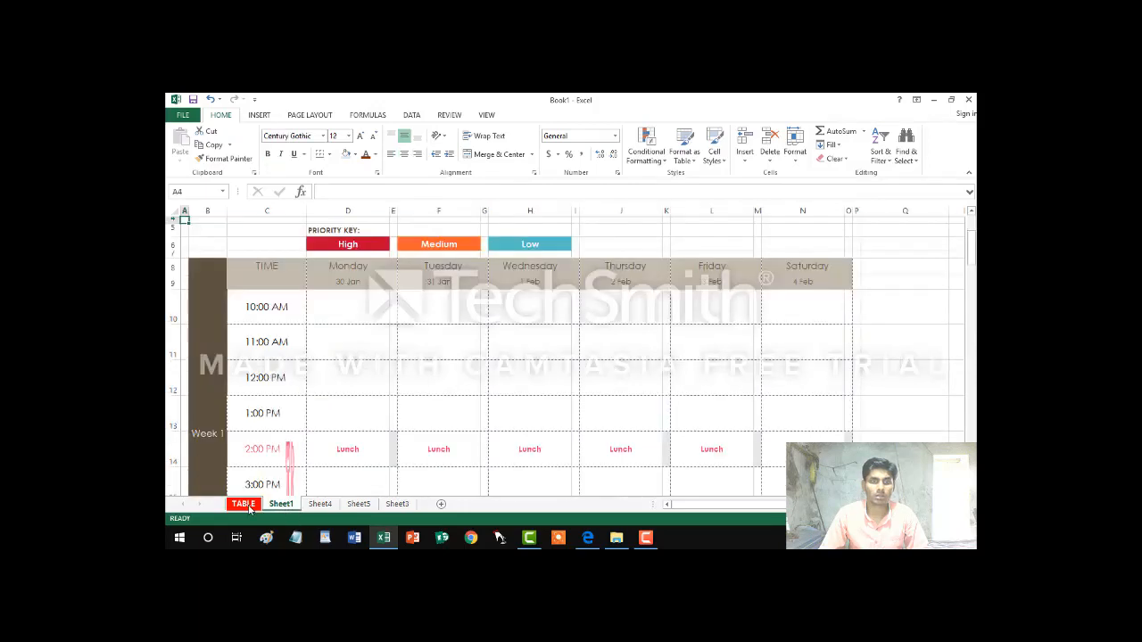
left_click(243, 505)
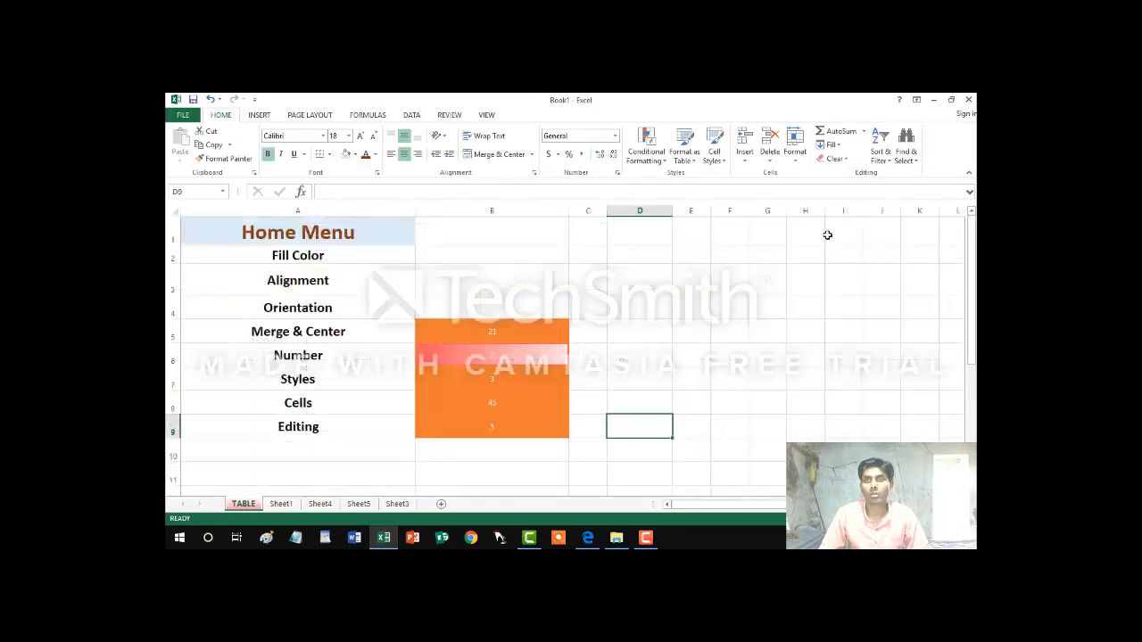
Protect the TABLE sheet with a password and its default permissions, and check selecting the Editing and Alignment cells.
left_click(795, 147)
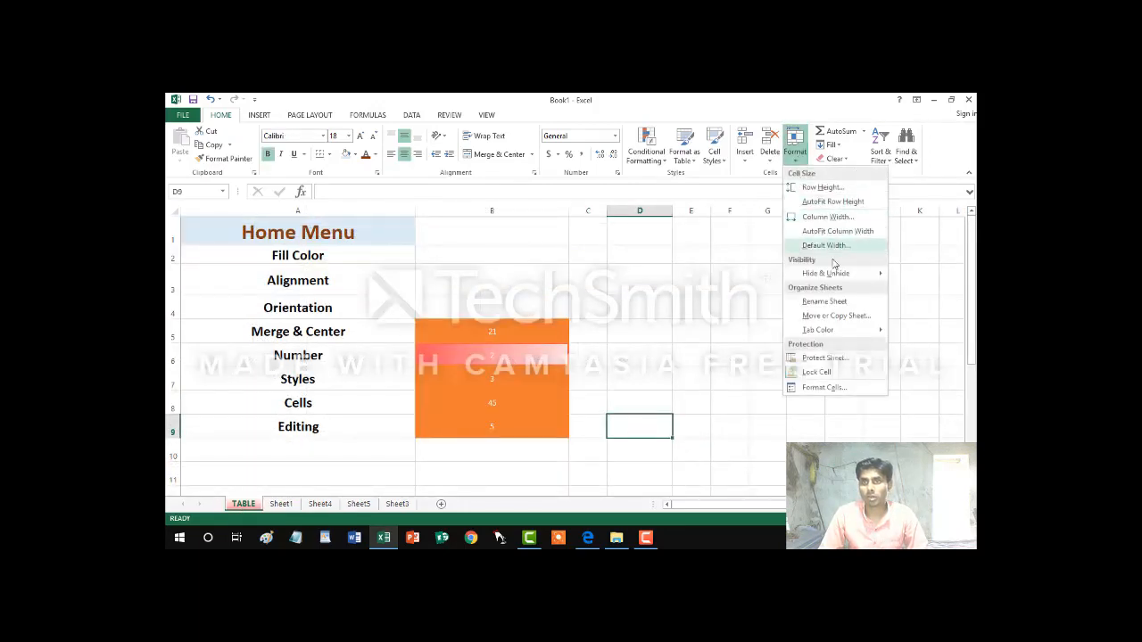
left_click(842, 358)
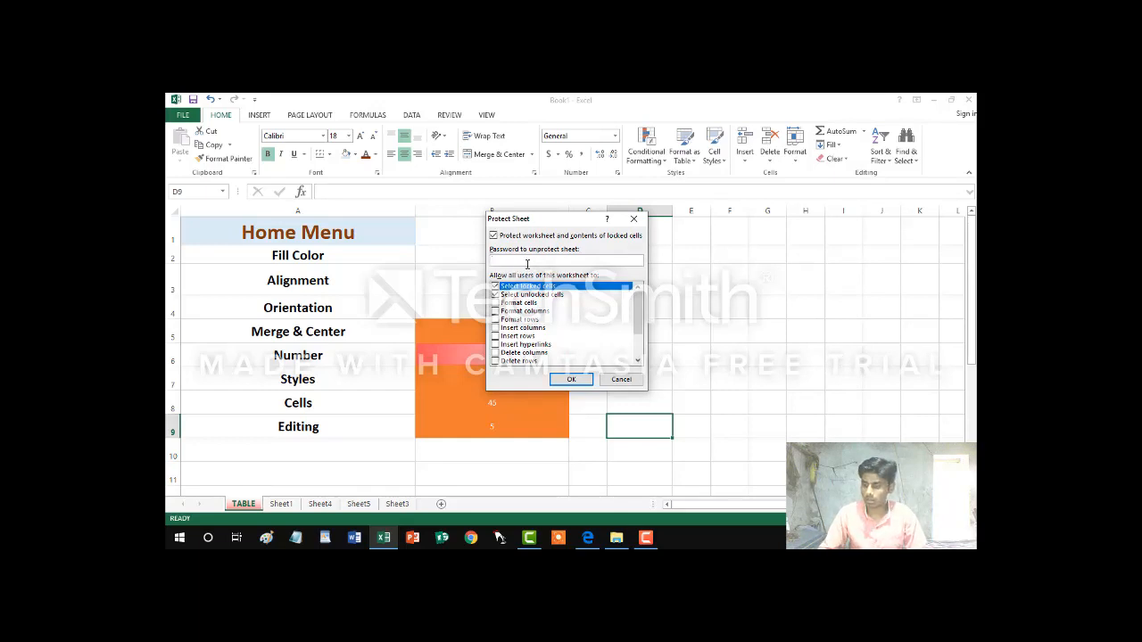
left_click(572, 380)
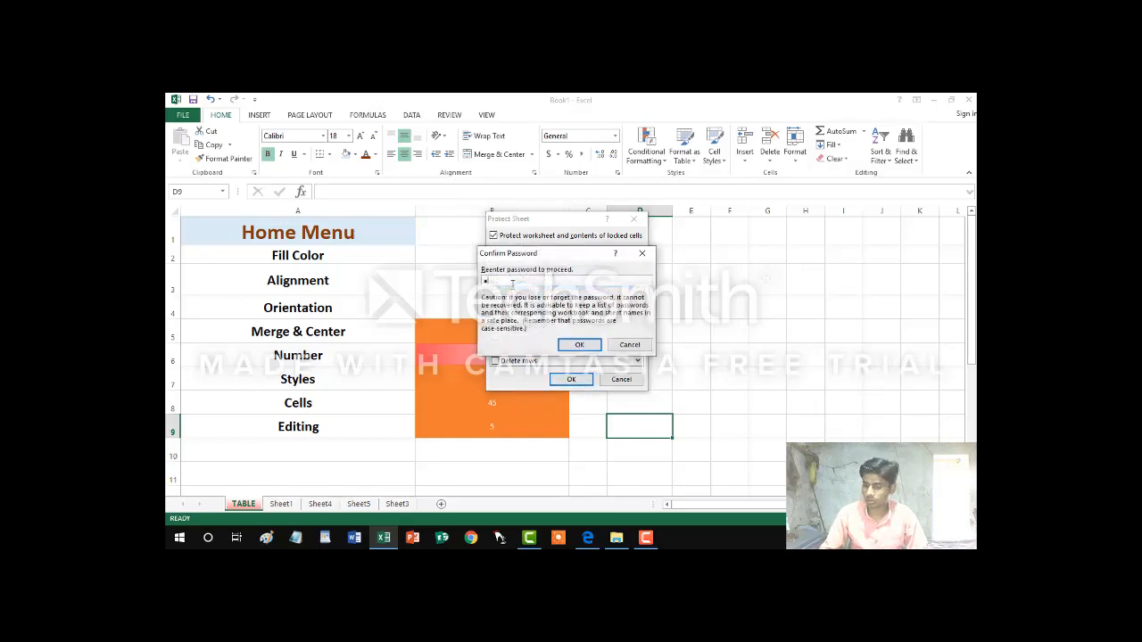
type("•••••")
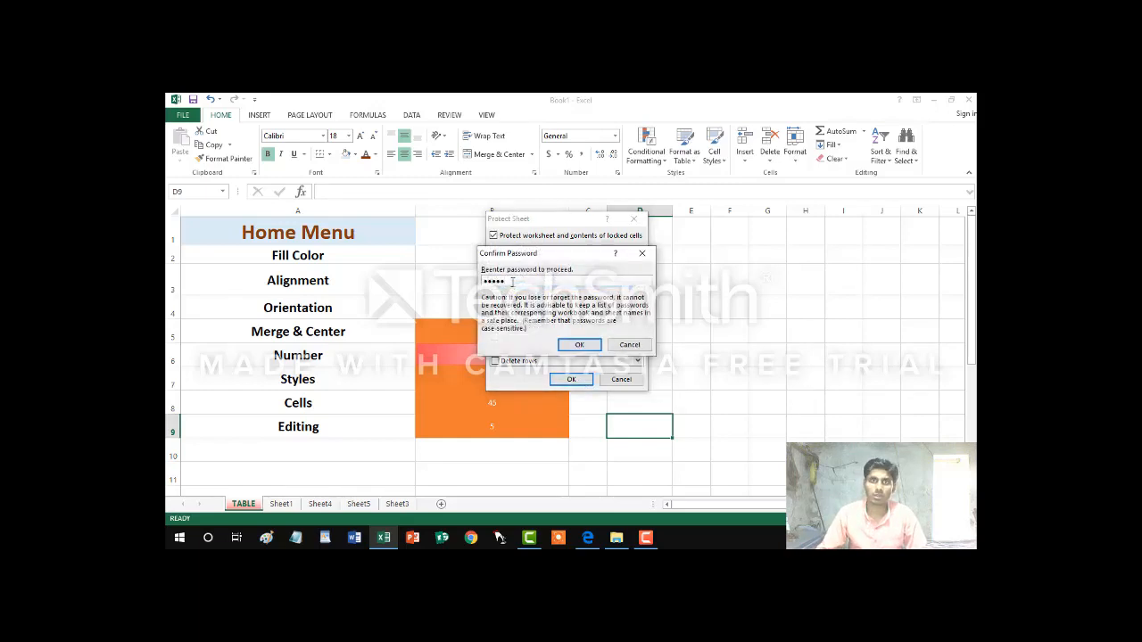
left_click(580, 346)
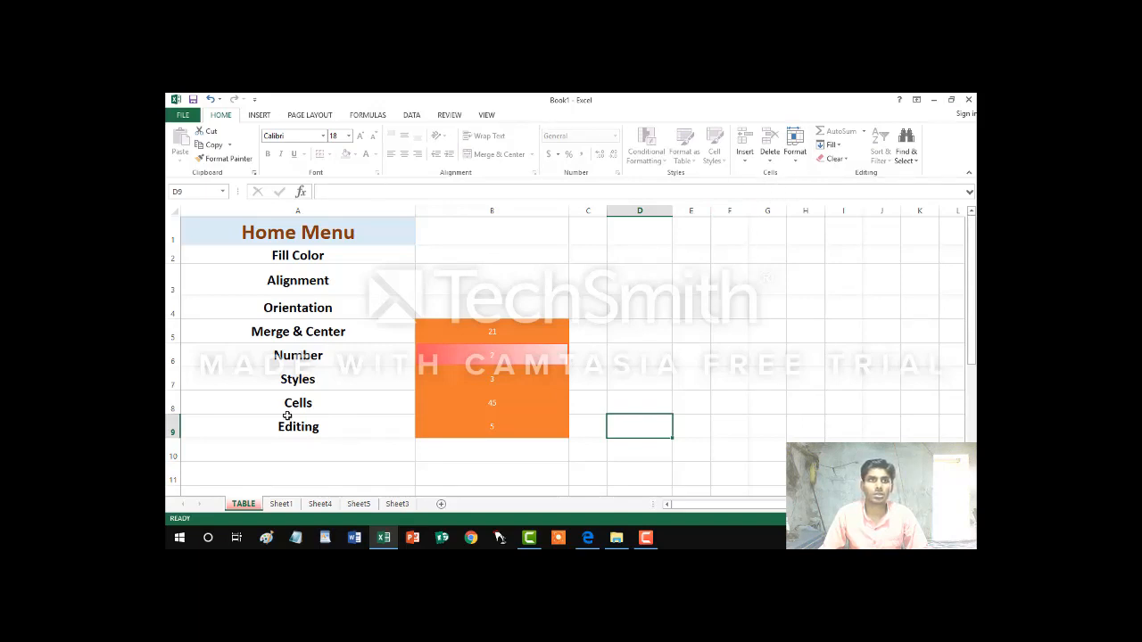
left_click(338, 429)
left_click(357, 273)
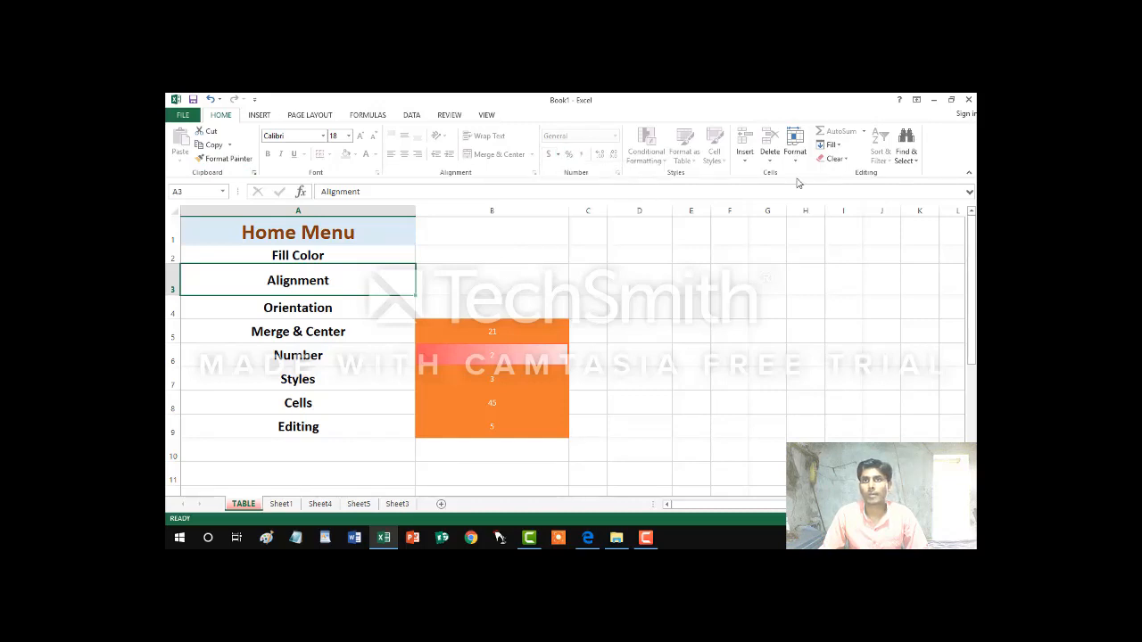
Unprotect the TABLE sheet by entering its protection password.
left_click(795, 147)
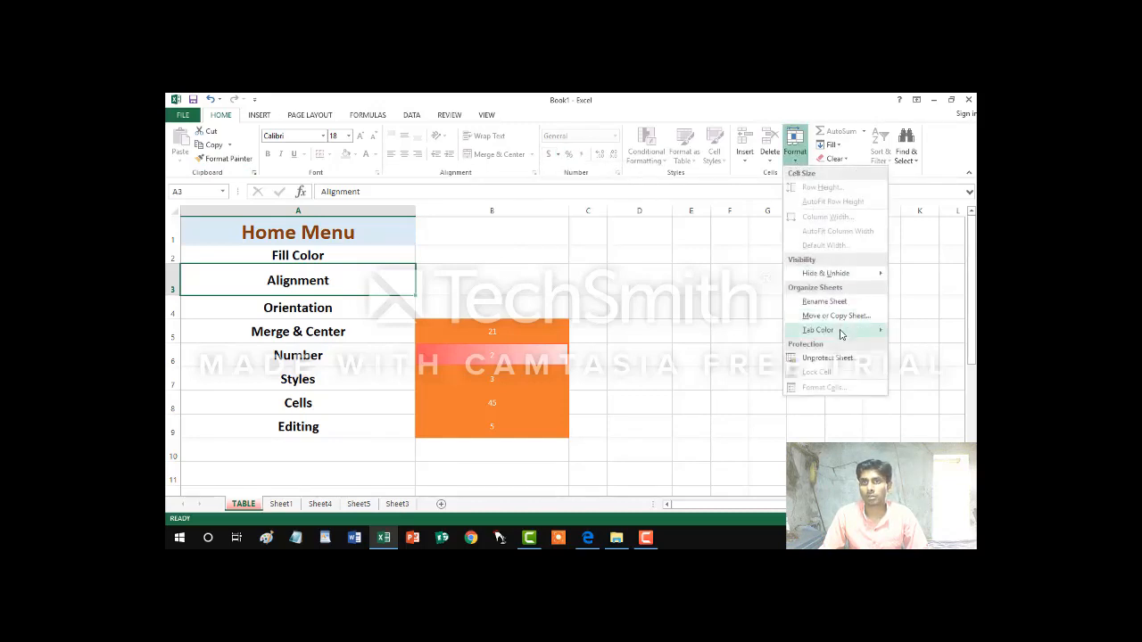
left_click(828, 358)
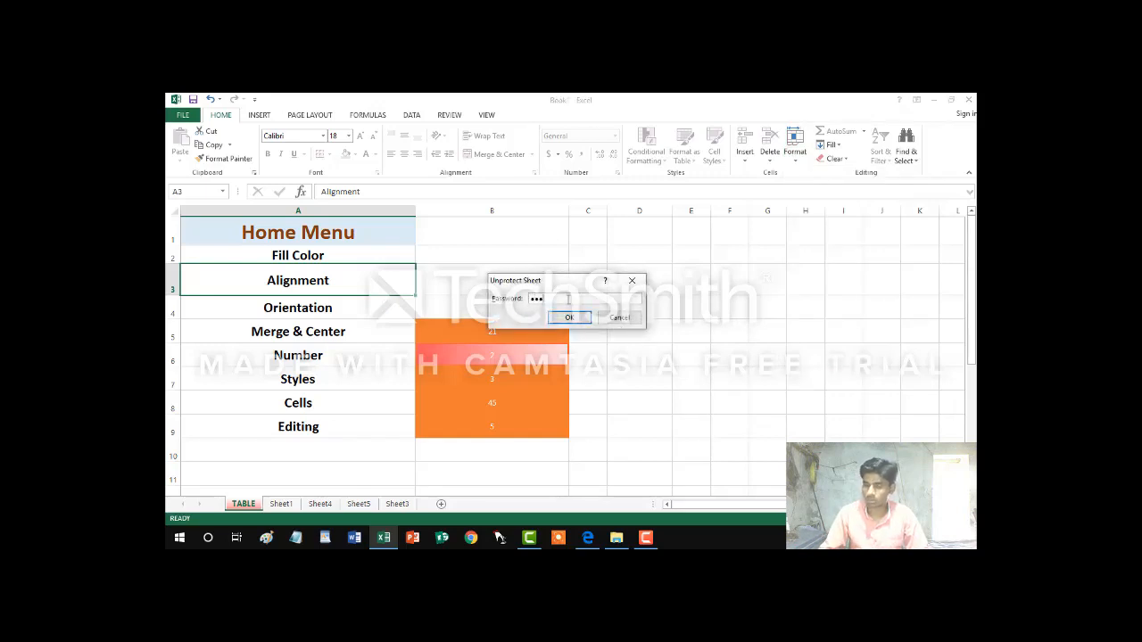
key("Return")
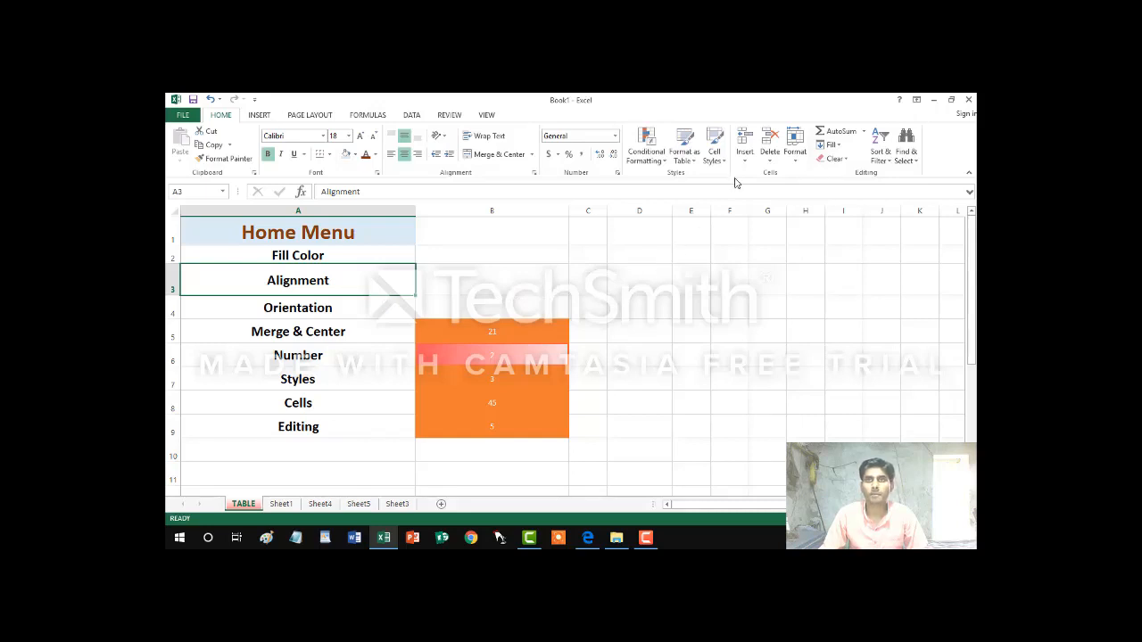
Toggle Lock Cell for the Alignment cell A3 and open its Format Cells settings.
left_click(795, 143)
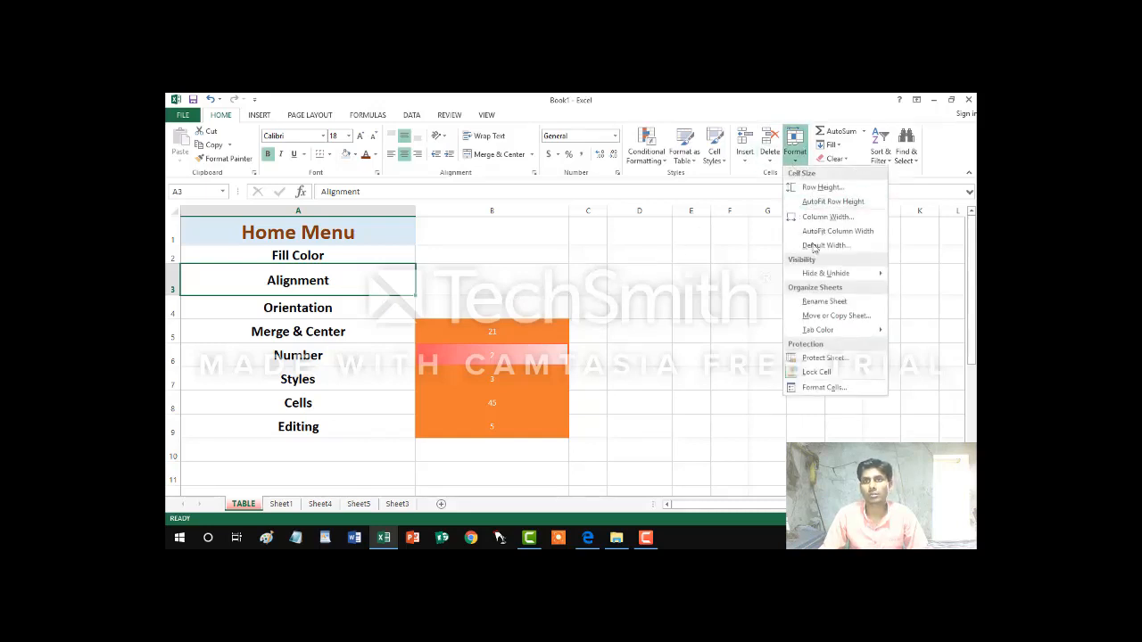
left_click(821, 372)
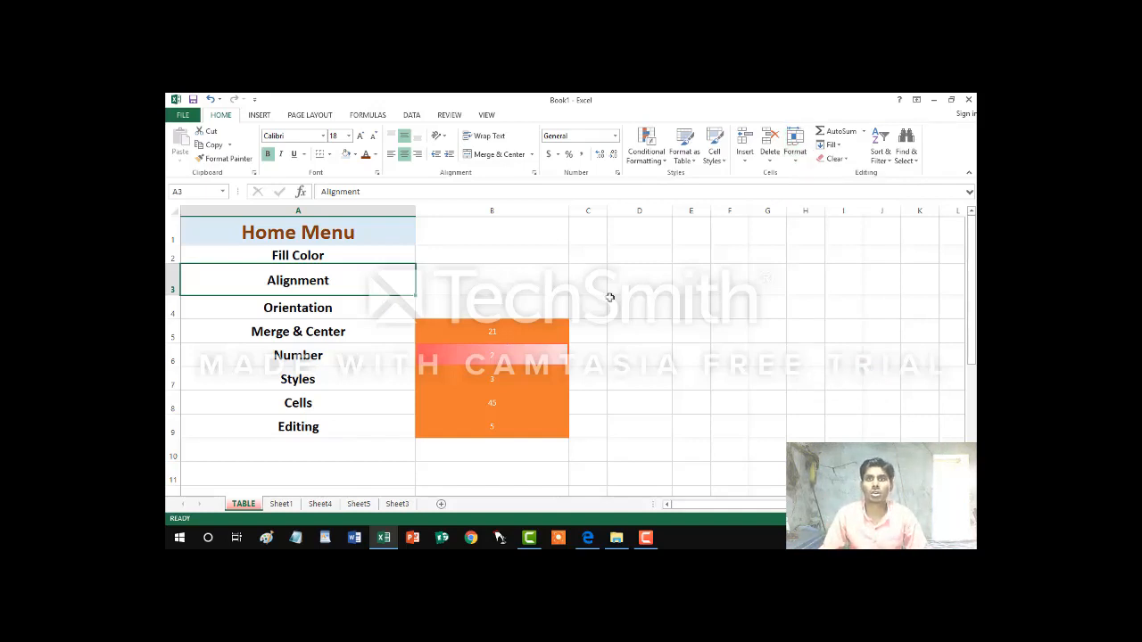
left_click(799, 160)
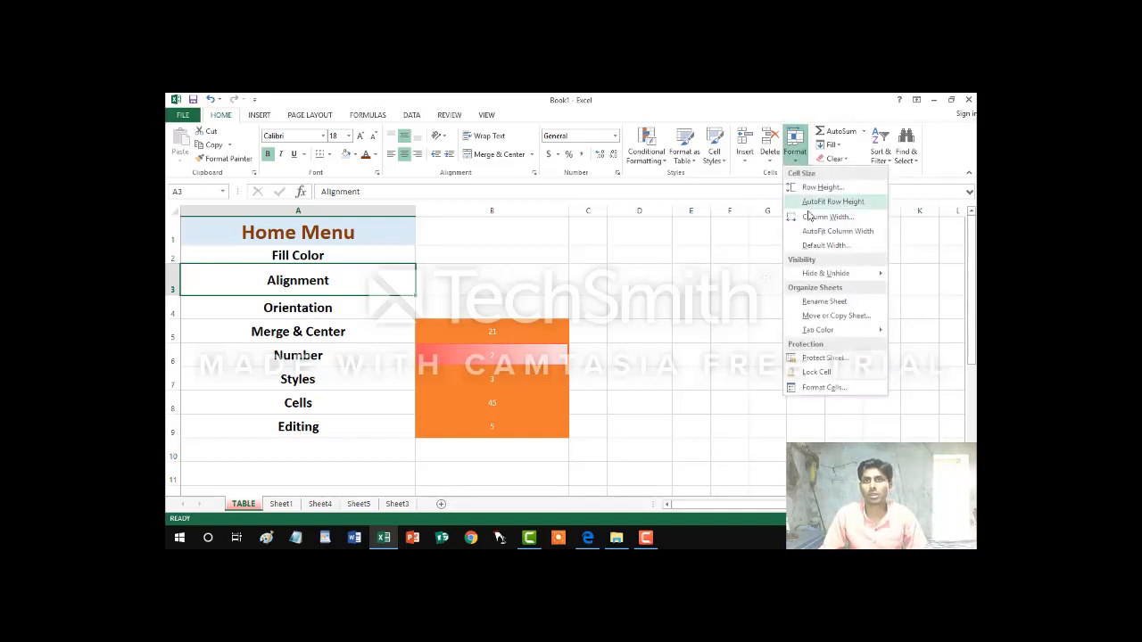
left_click(824, 389)
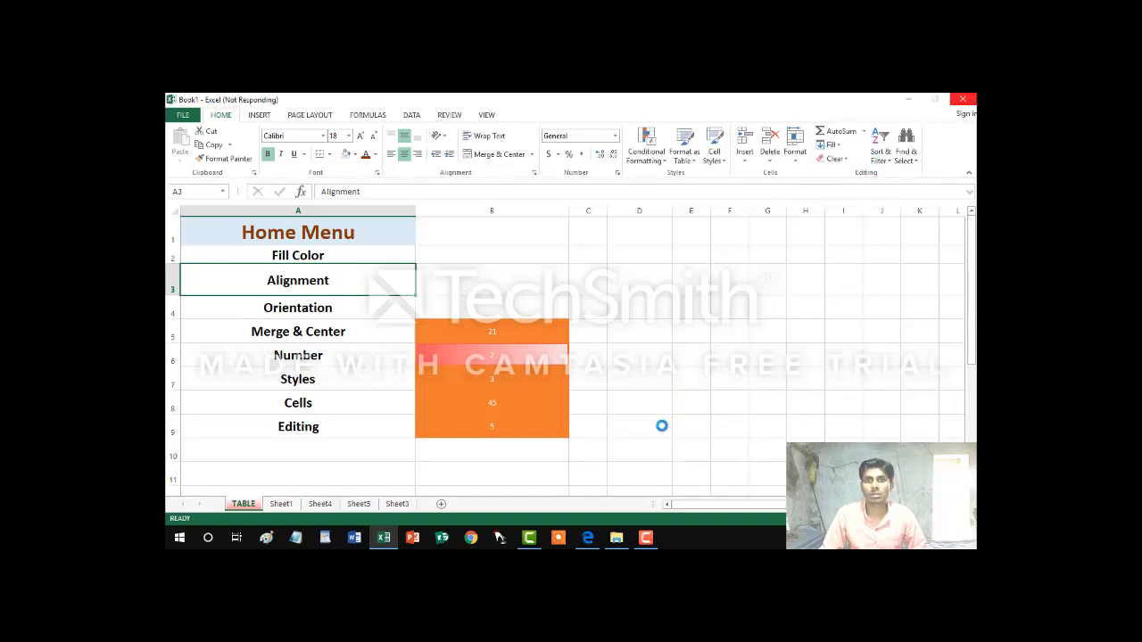
left_click(529, 537)
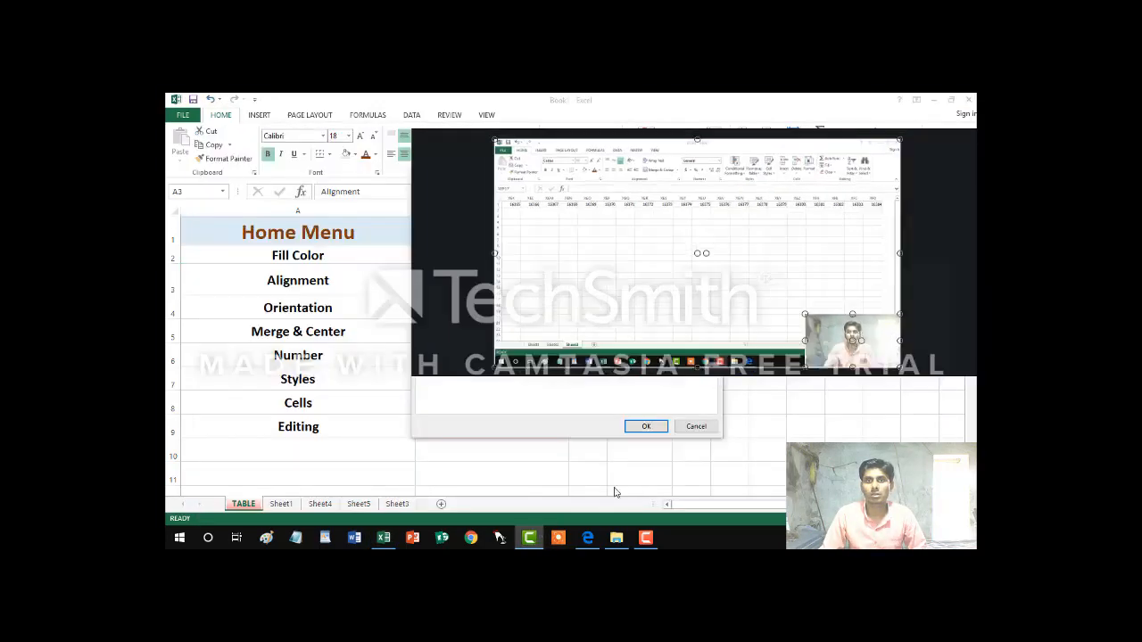